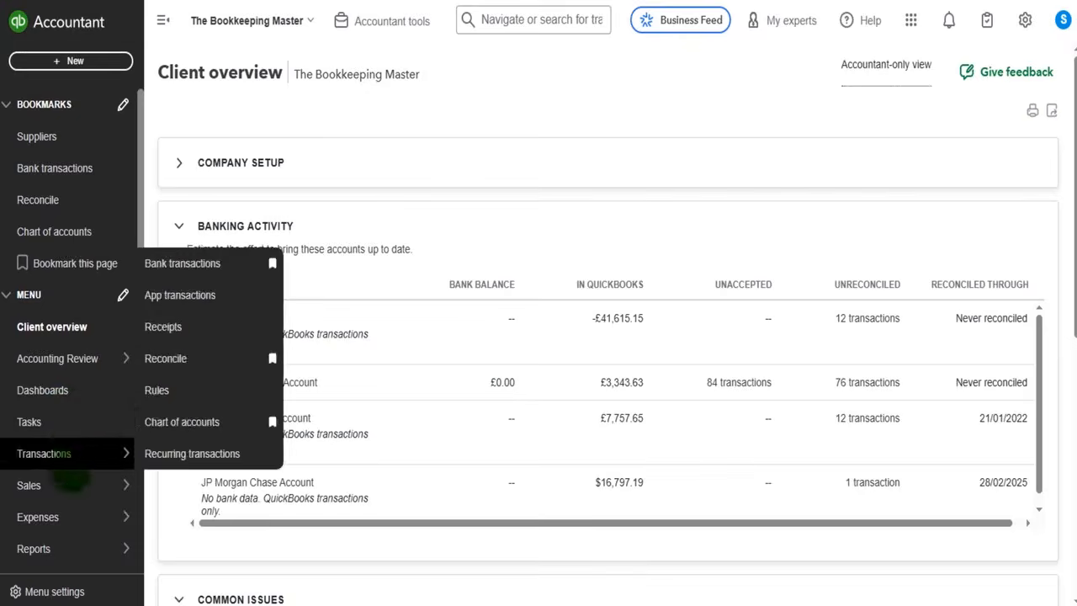
Open the customers list and look through the existing customers and their open balances
mouse_move(82, 360)
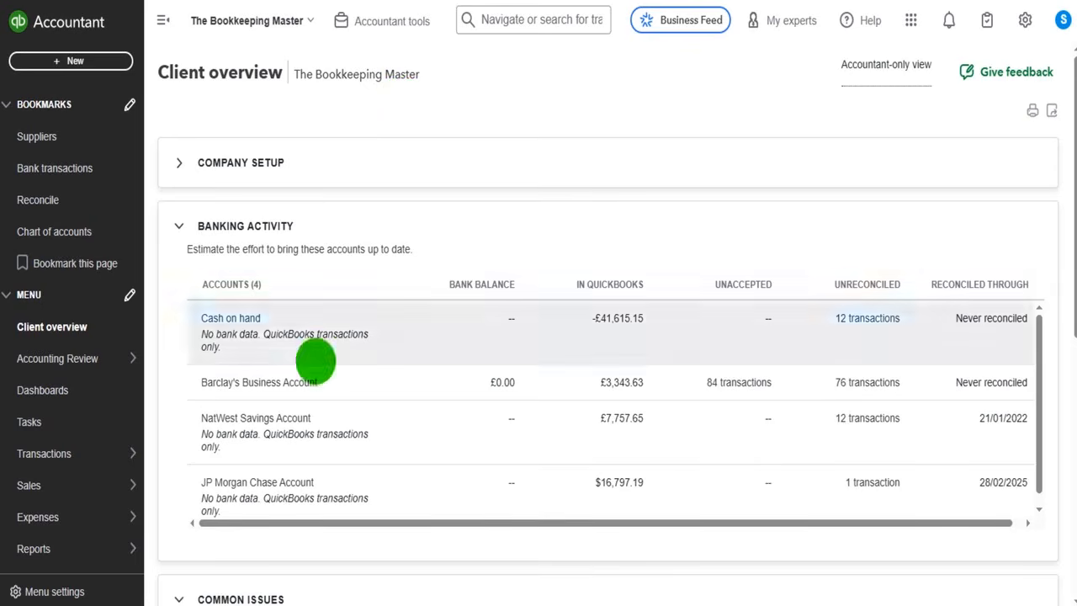
mouse_move(50, 486)
click(165, 457)
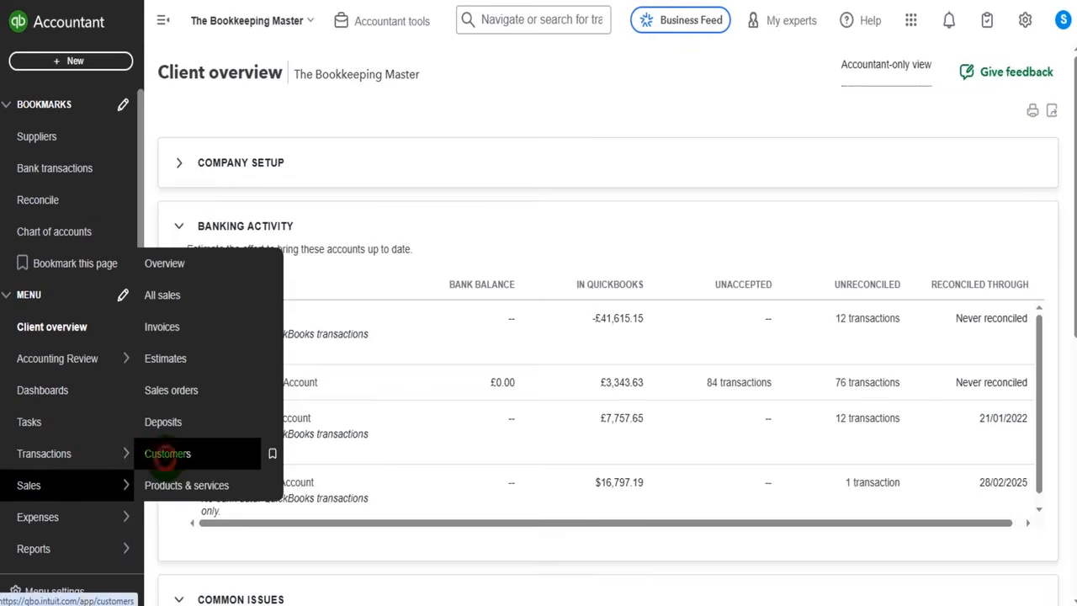
scroll(524, 328, down, 3)
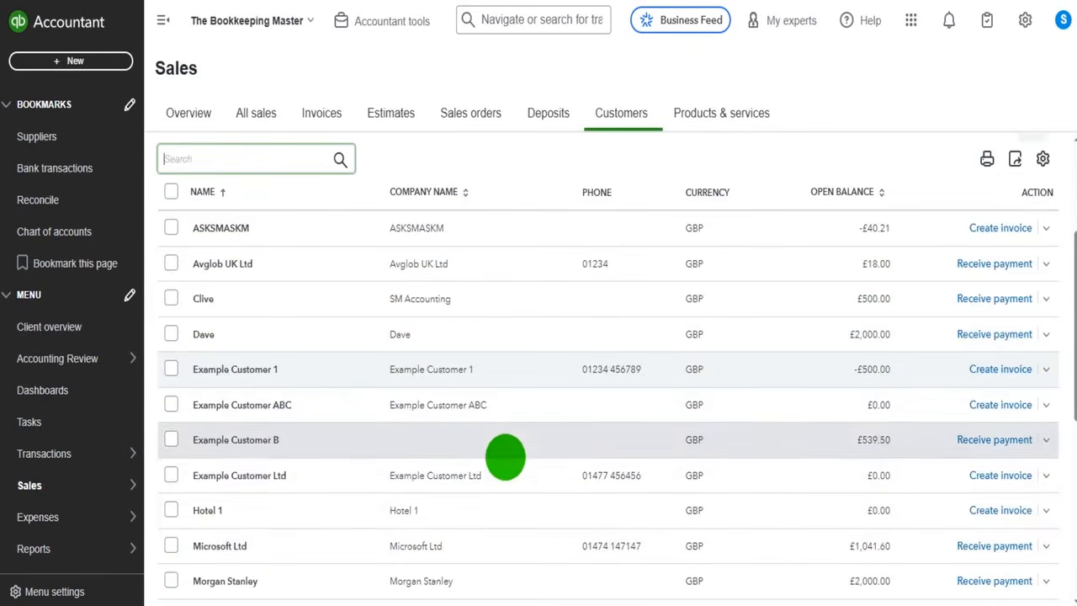
scroll(505, 457, up, 3)
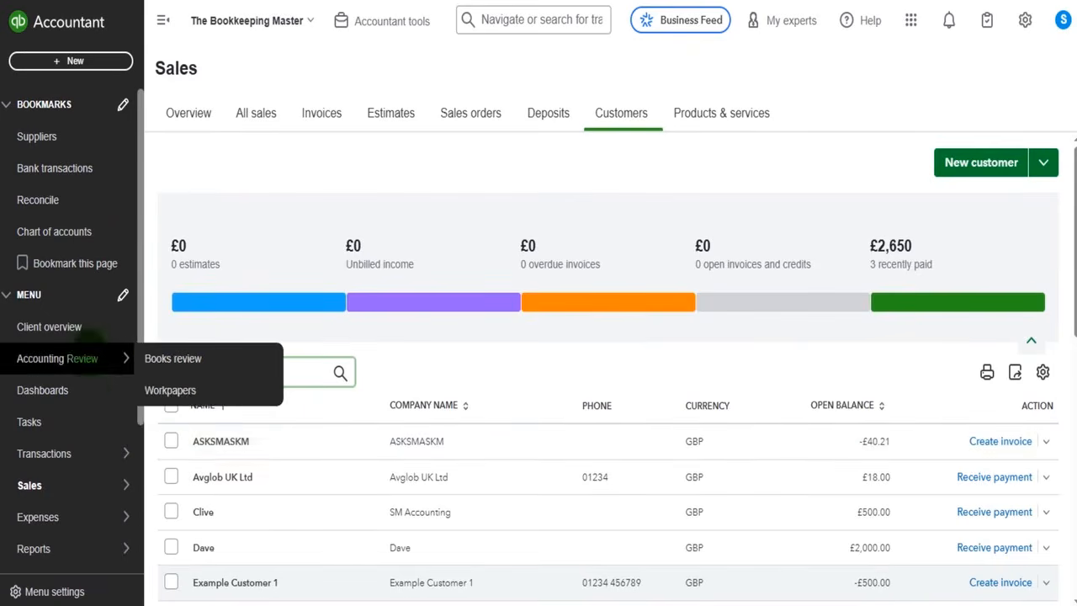
Open the bank transactions for review and expand the £50.00 spent transaction dated 01/05/2024
mouse_move(92, 446)
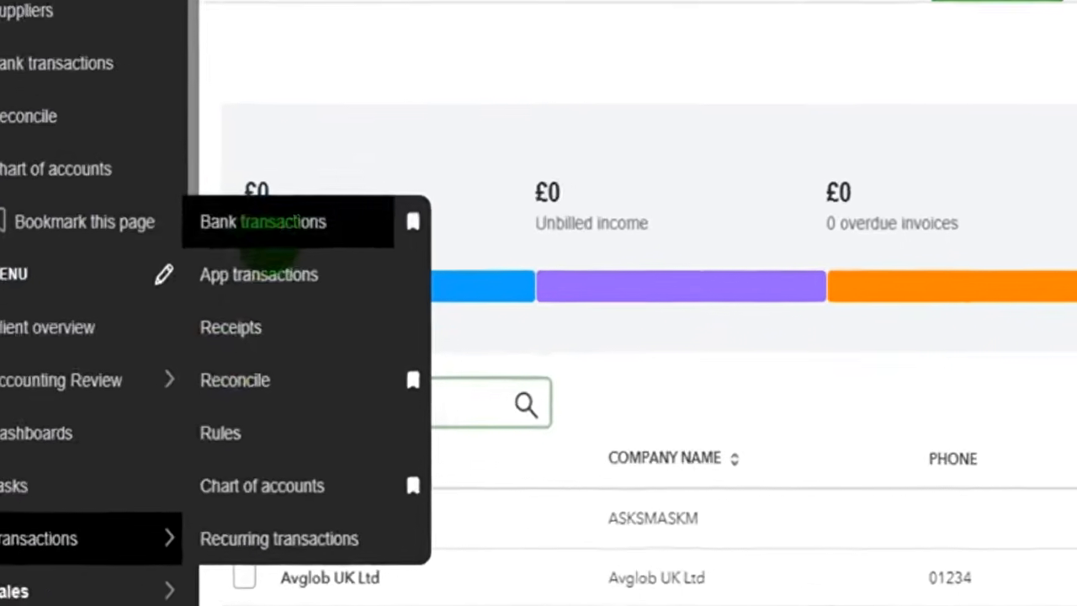
click(188, 261)
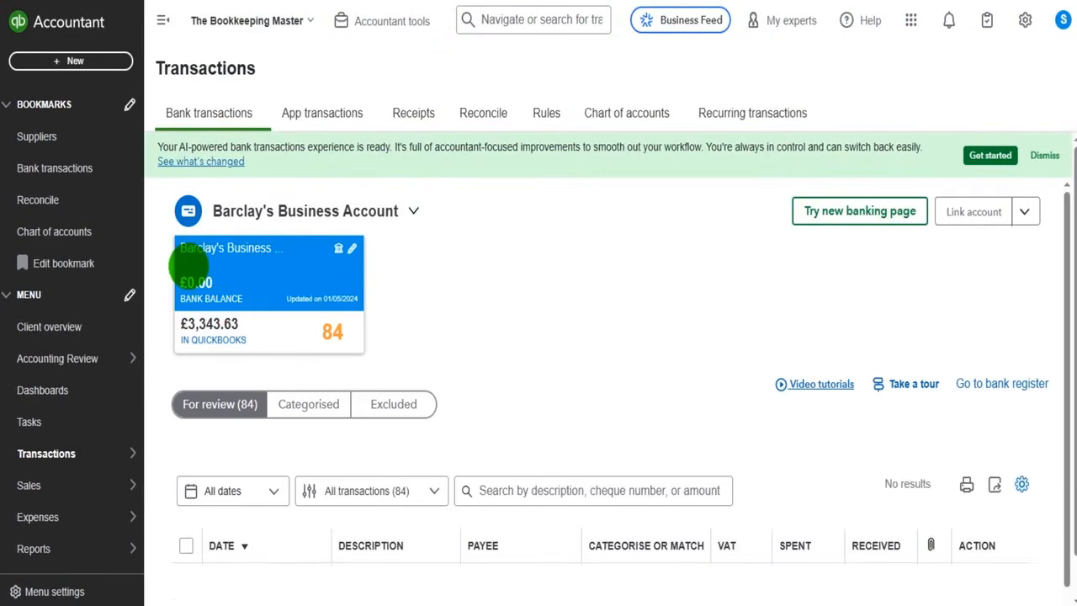
scroll(541, 233, down, 3)
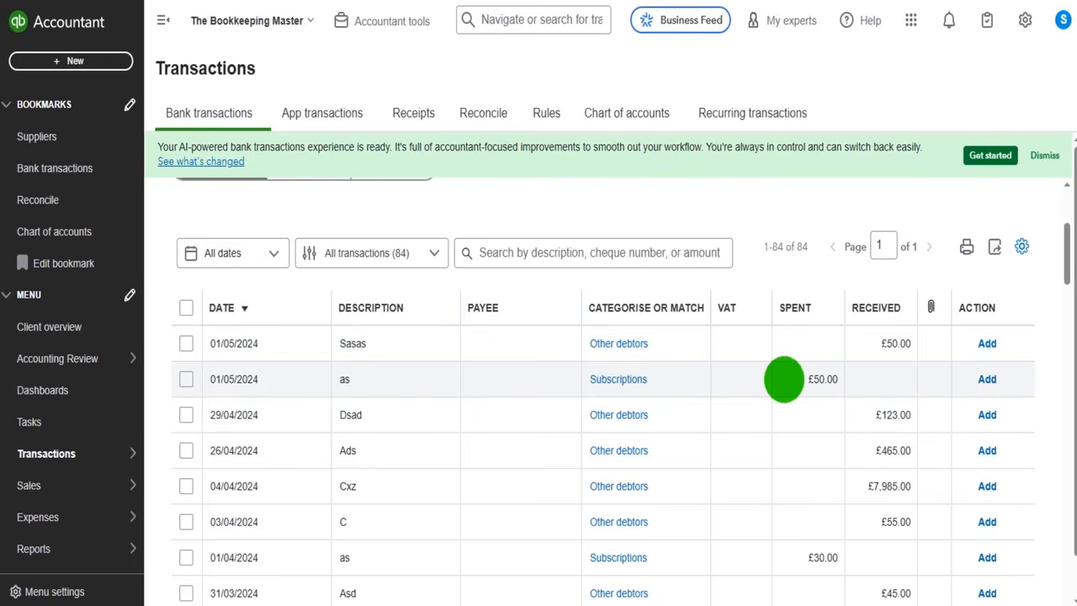
click(783, 379)
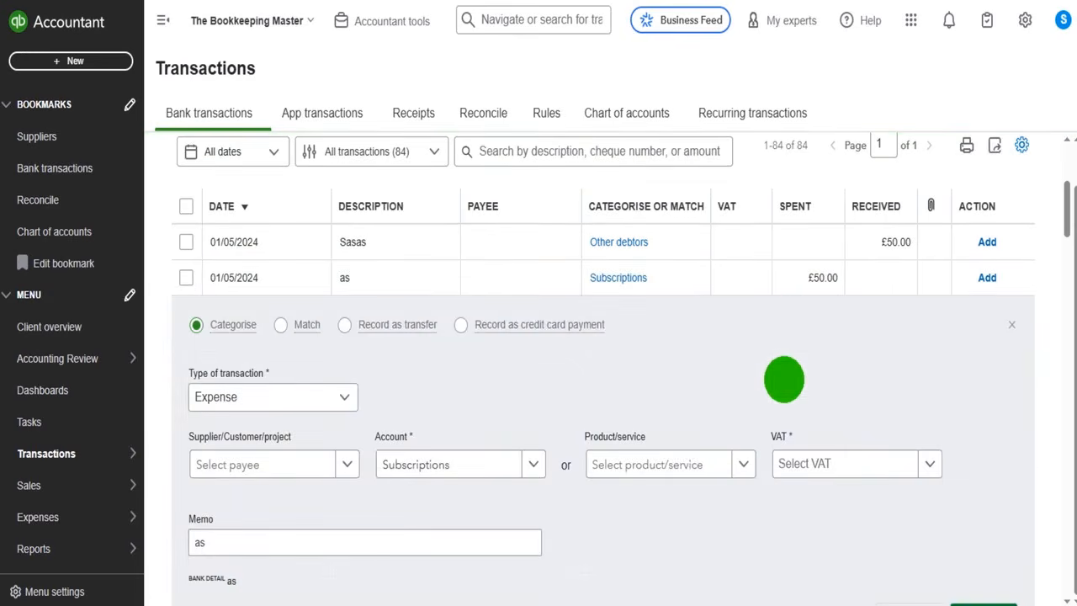
scroll(783, 374, down, 1)
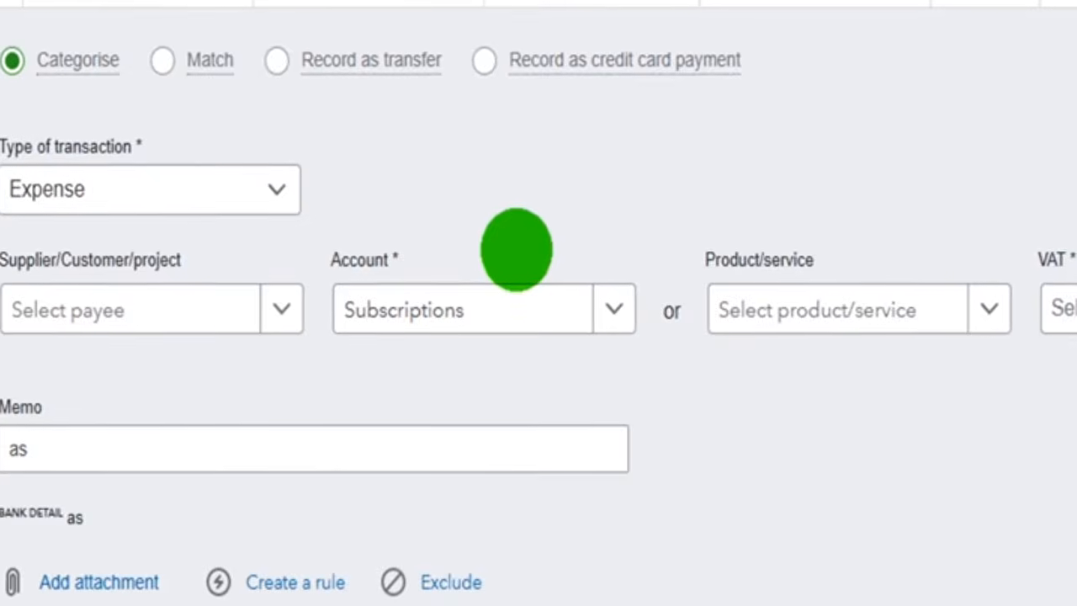
Categorise the £50.00 expense to the Refund account with VAT 0.0% Z (0%) and add it to the books
click(501, 311)
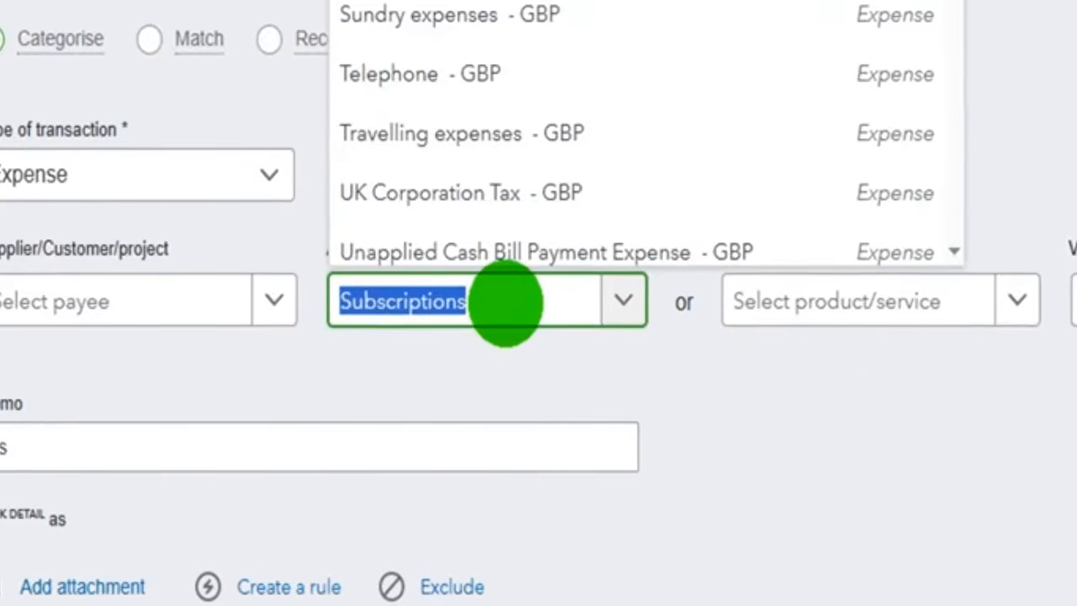
text(refun)
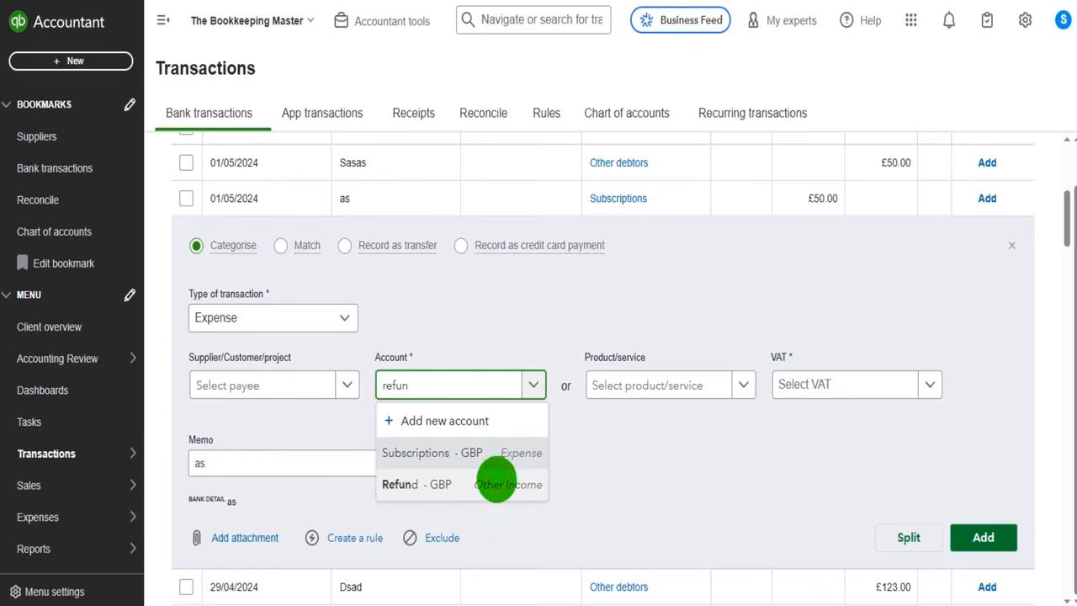
click(496, 483)
click(923, 383)
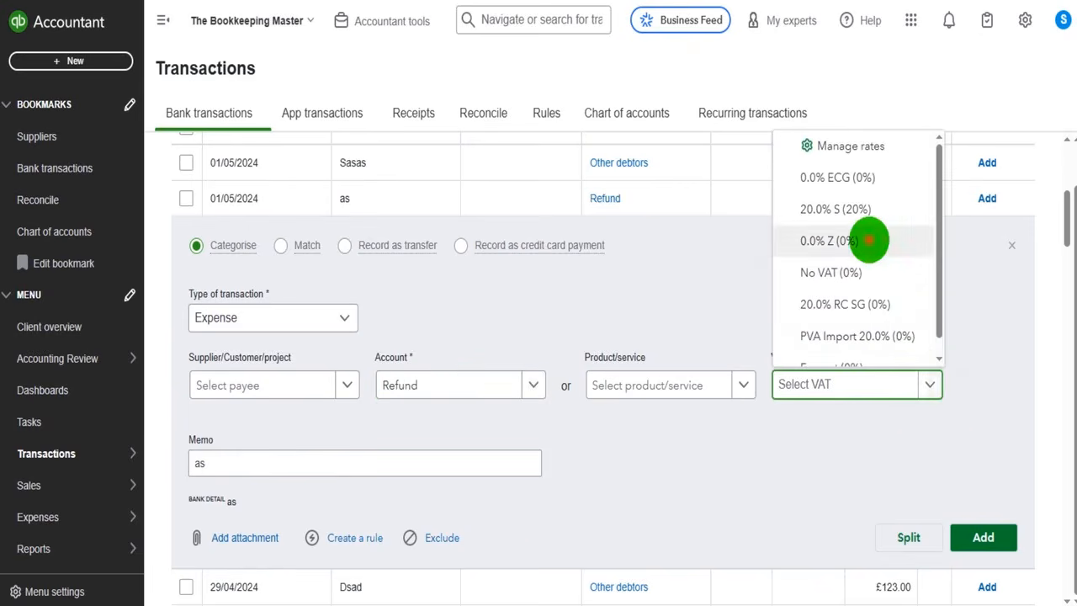
click(867, 239)
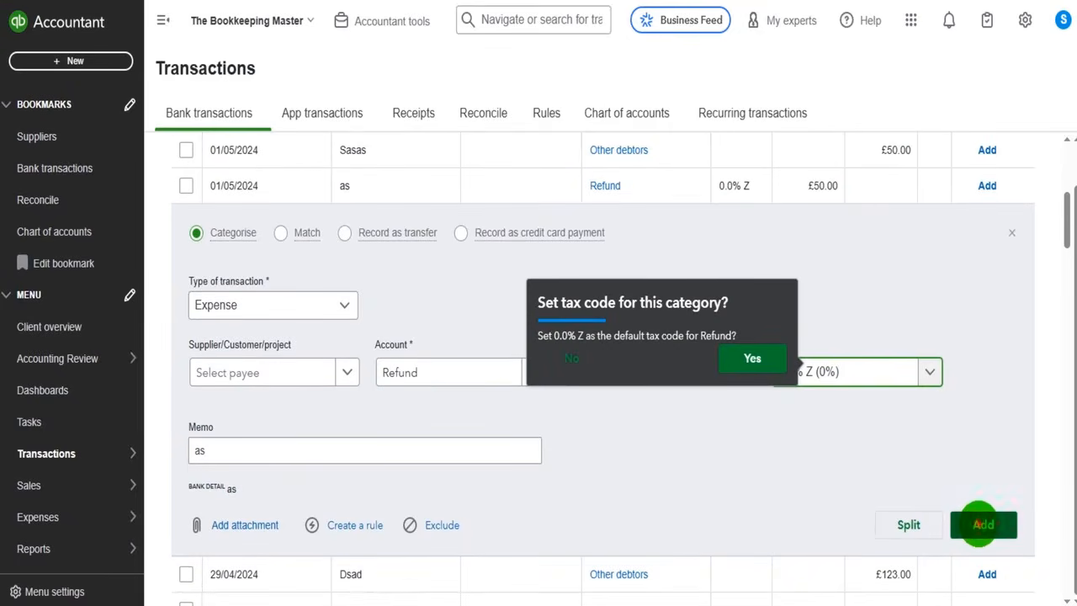
click(980, 523)
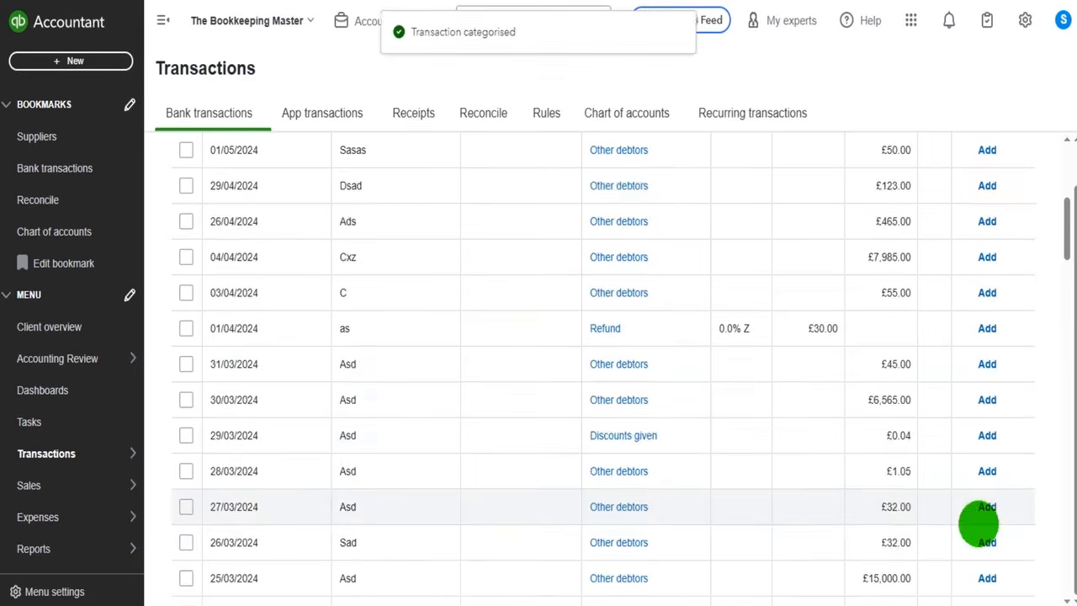
Expand the £50.00 received transaction "Sasas" dated 01/05/2024 and set its account to Software
scroll(622, 370, up, 2)
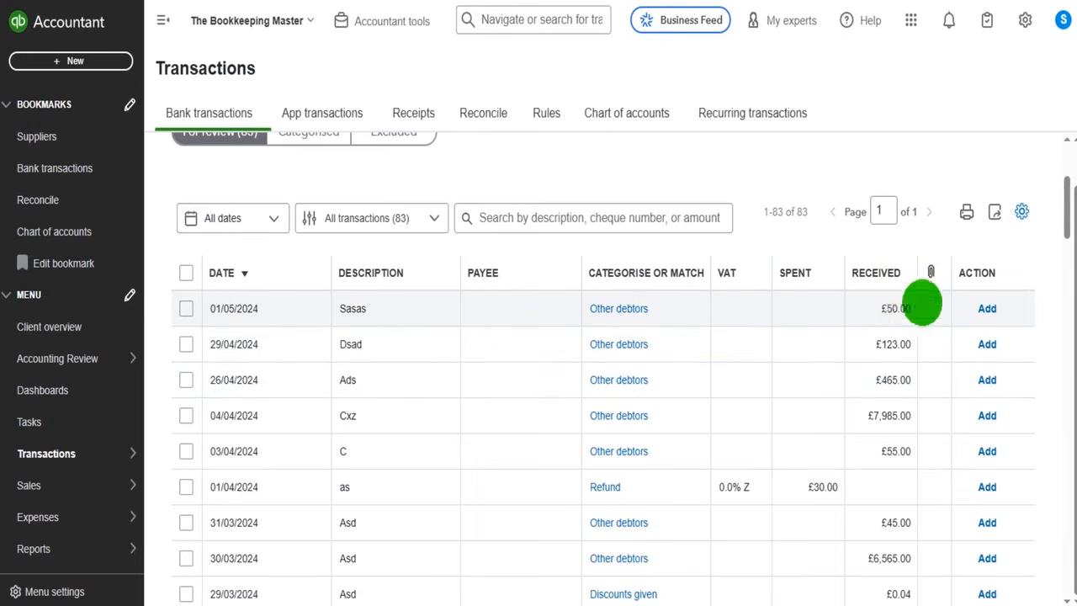
click(520, 303)
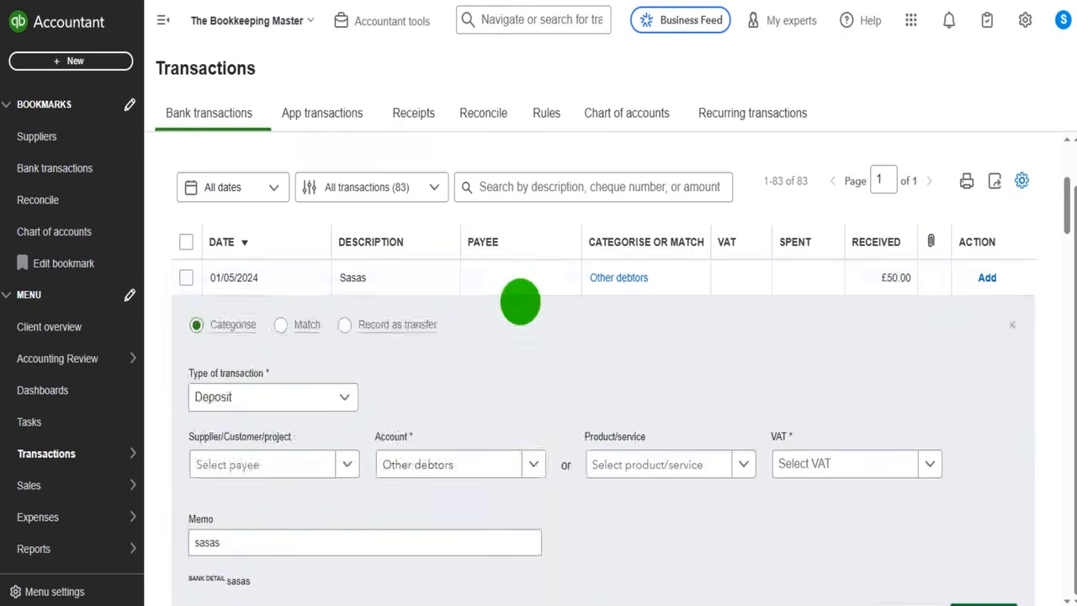
scroll(471, 296, down, 2)
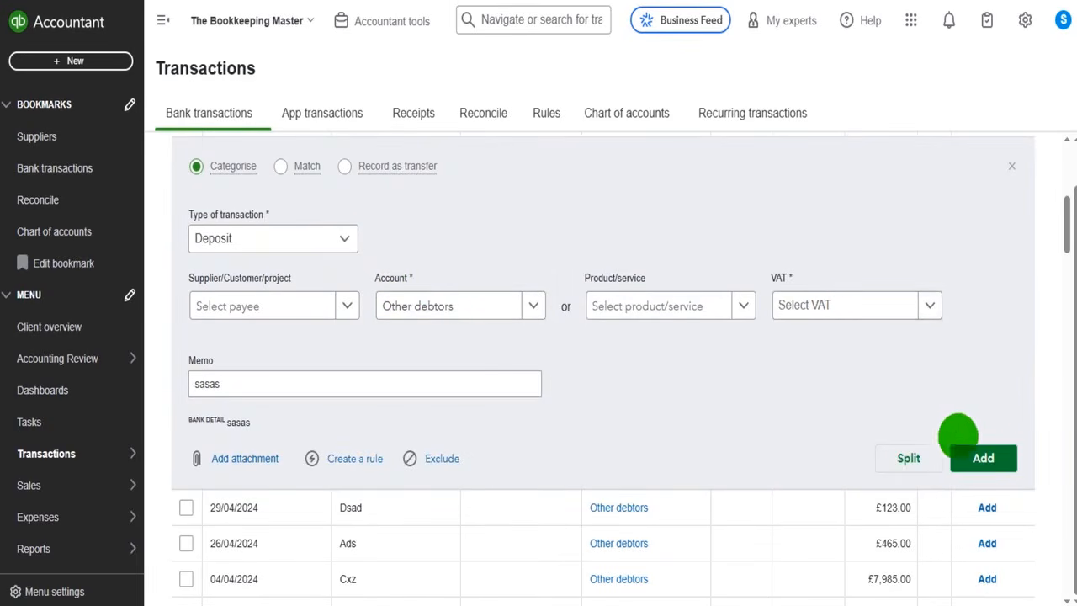
click(982, 457)
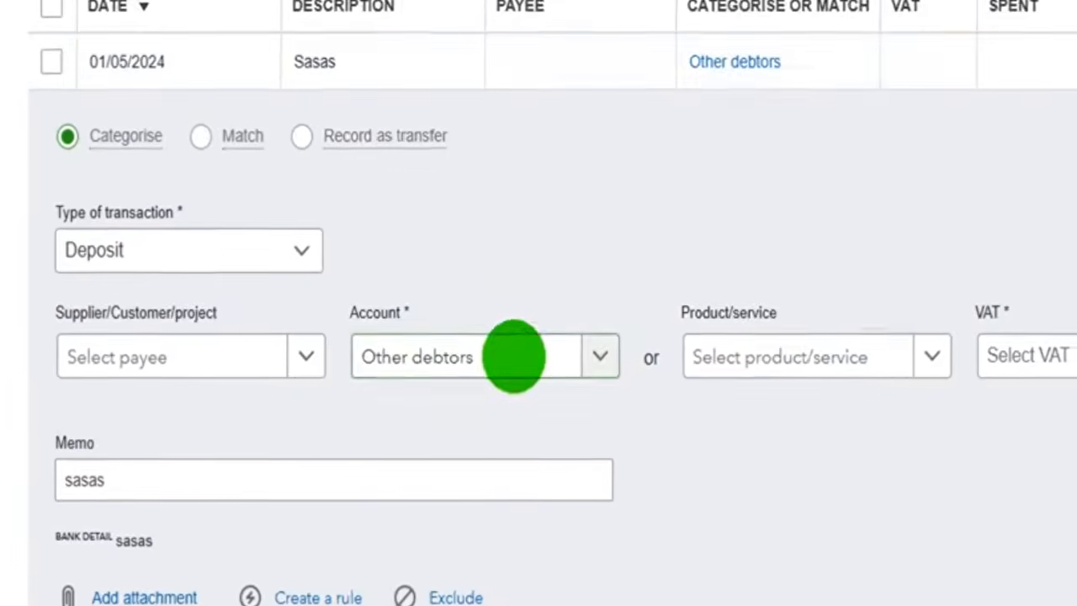
click(511, 358)
text(scft)
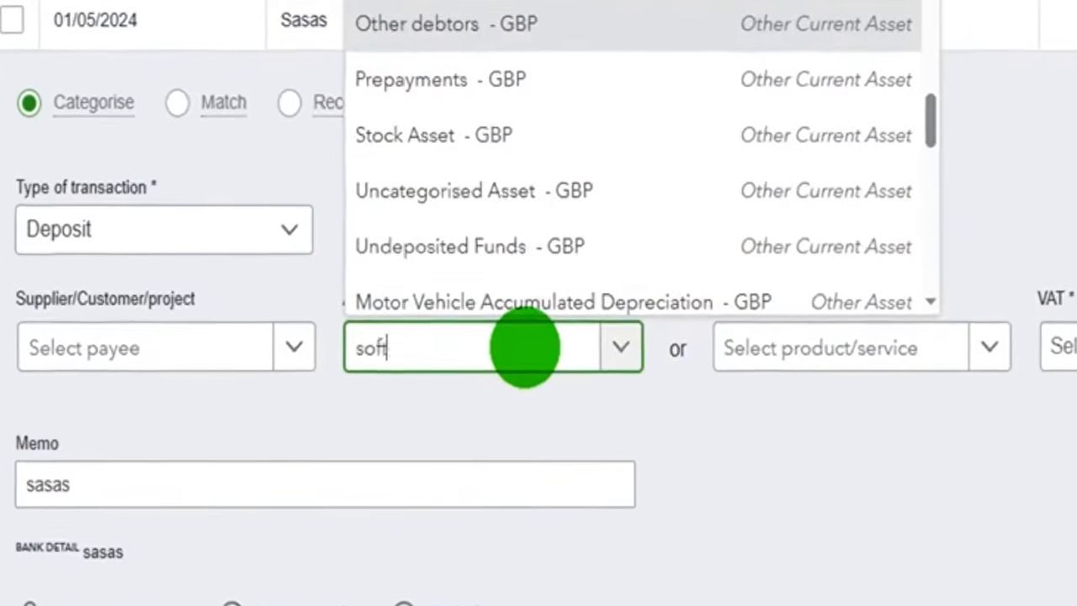
click(461, 529)
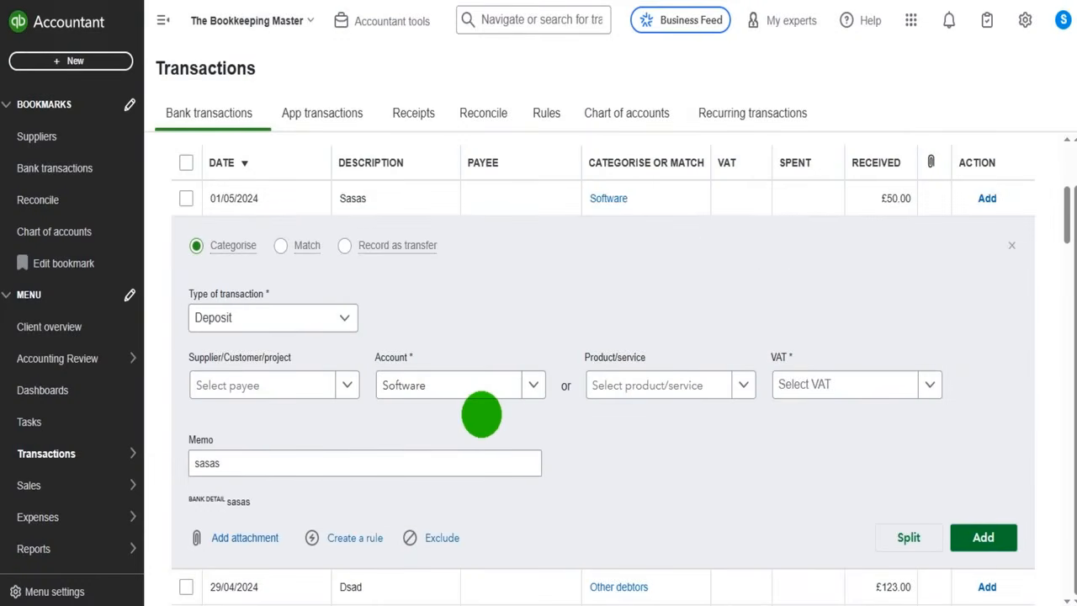
Set the Sasas deposit's VAT to 20.0% S (20% Purchases) and add the transaction to the books
click(870, 382)
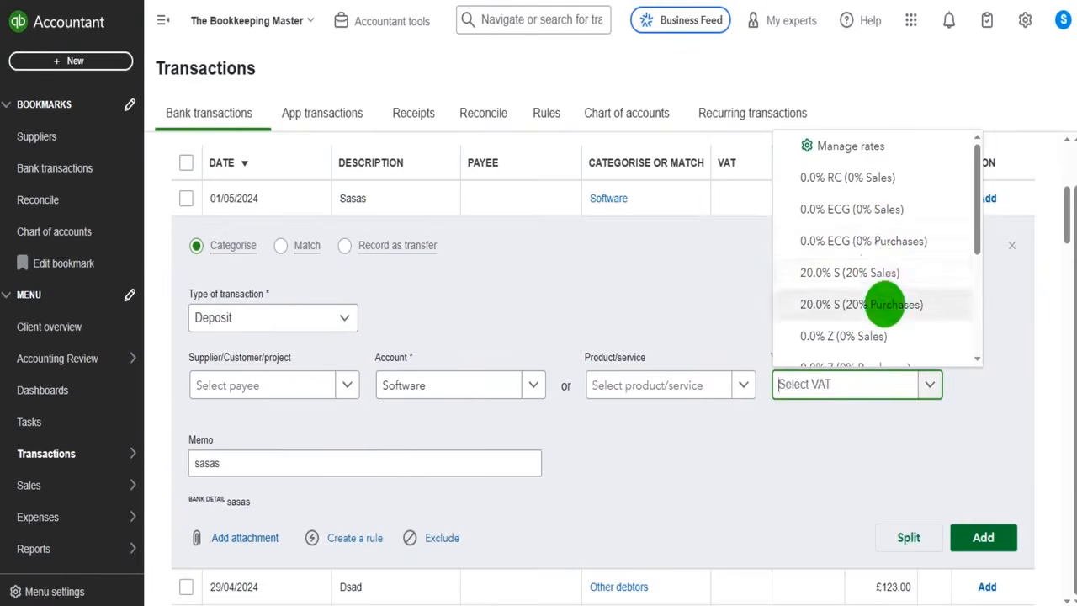
click(879, 304)
click(977, 525)
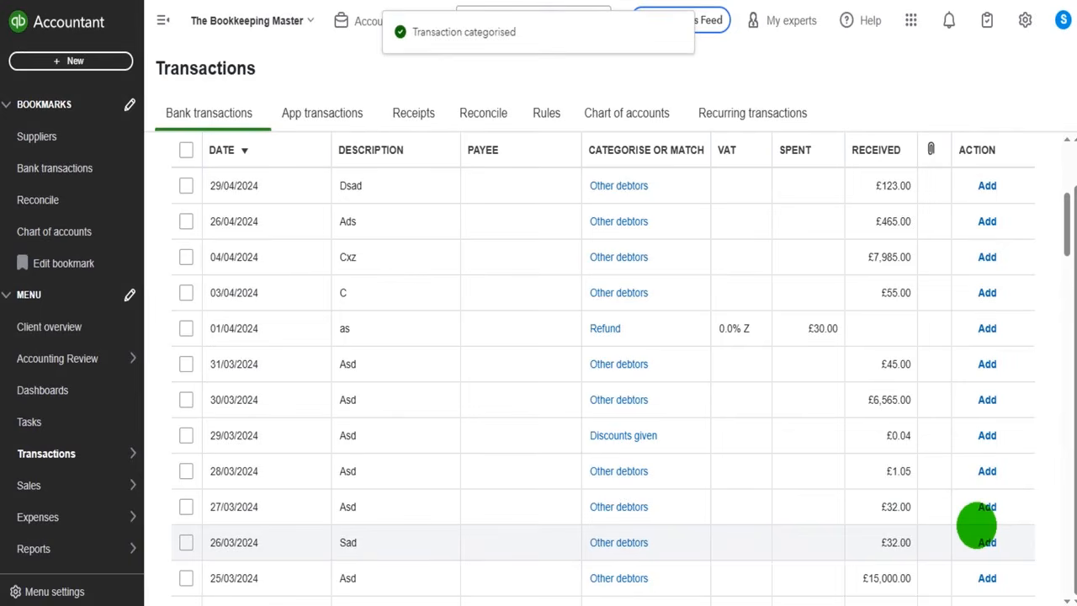
Create a new journal entry, clear its journal number and set the journal date to 23/01/2026
scroll(480, 331, up, 5)
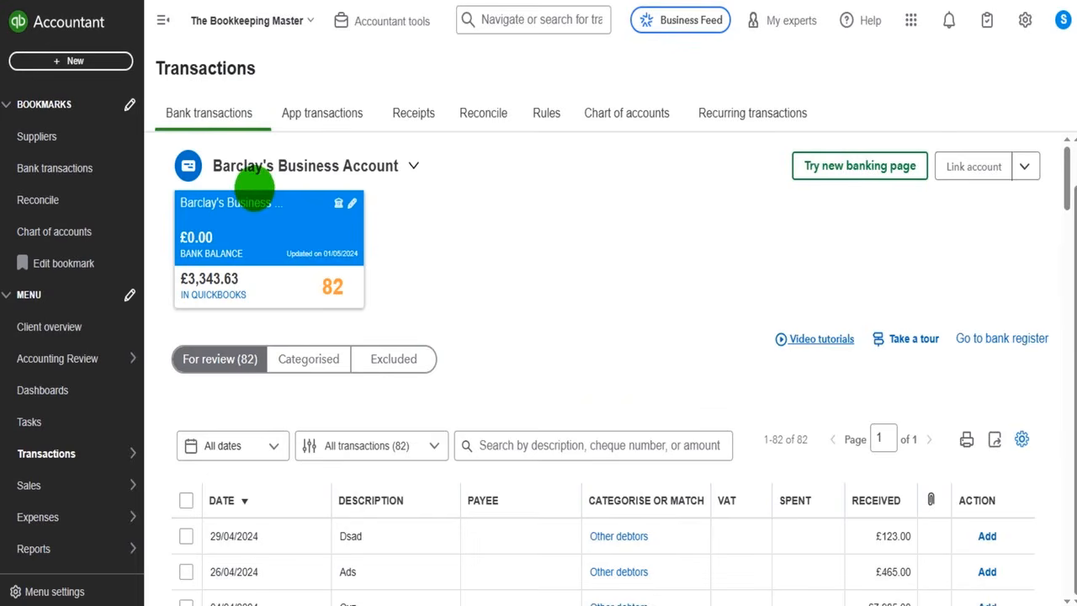
click(75, 61)
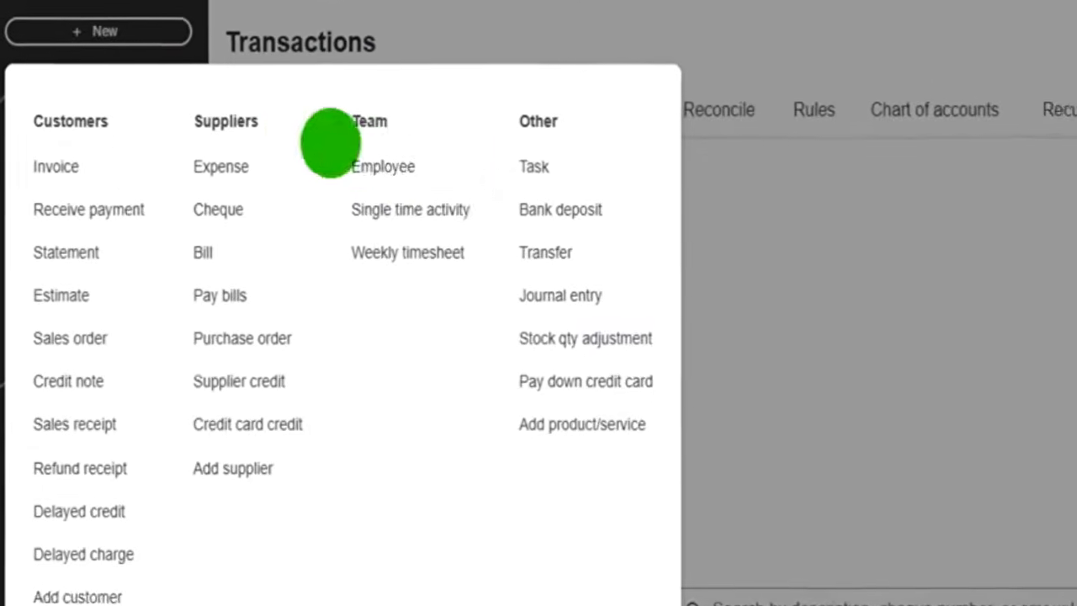
click(597, 307)
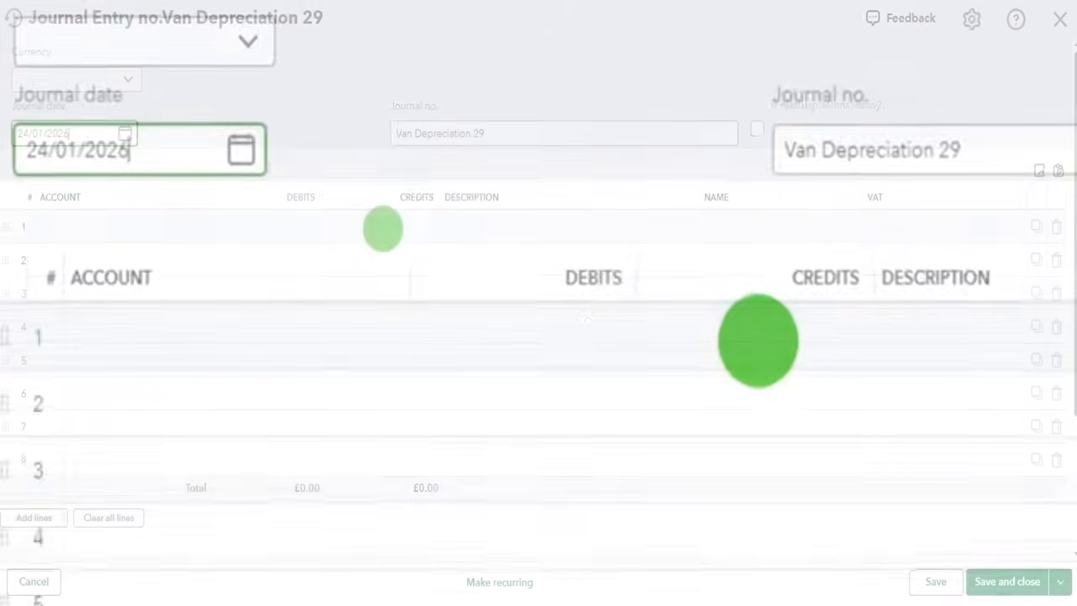
triple_click(497, 134)
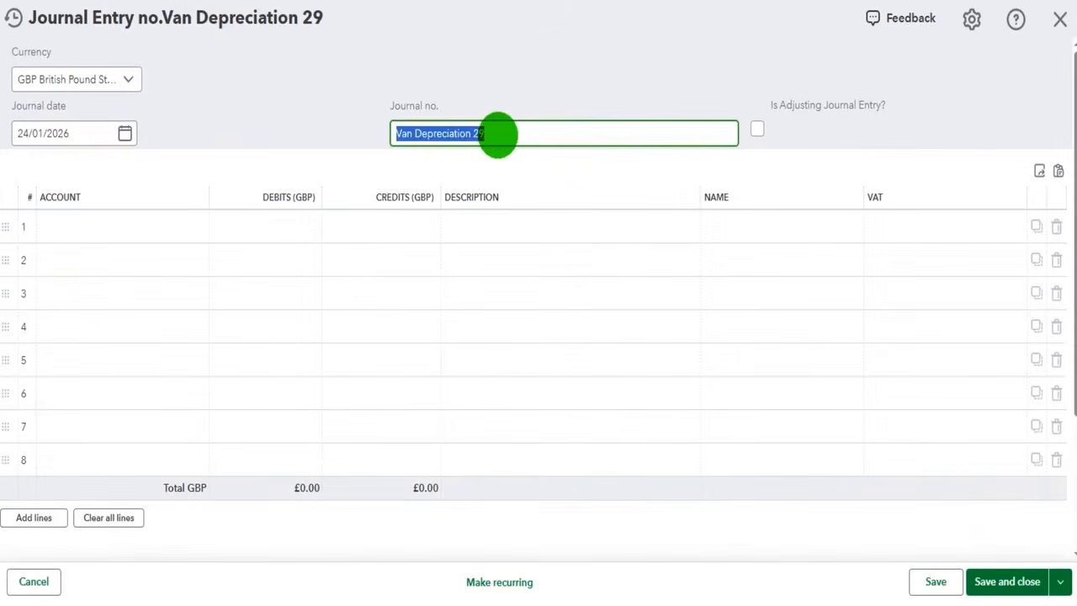
key(BackSpace)
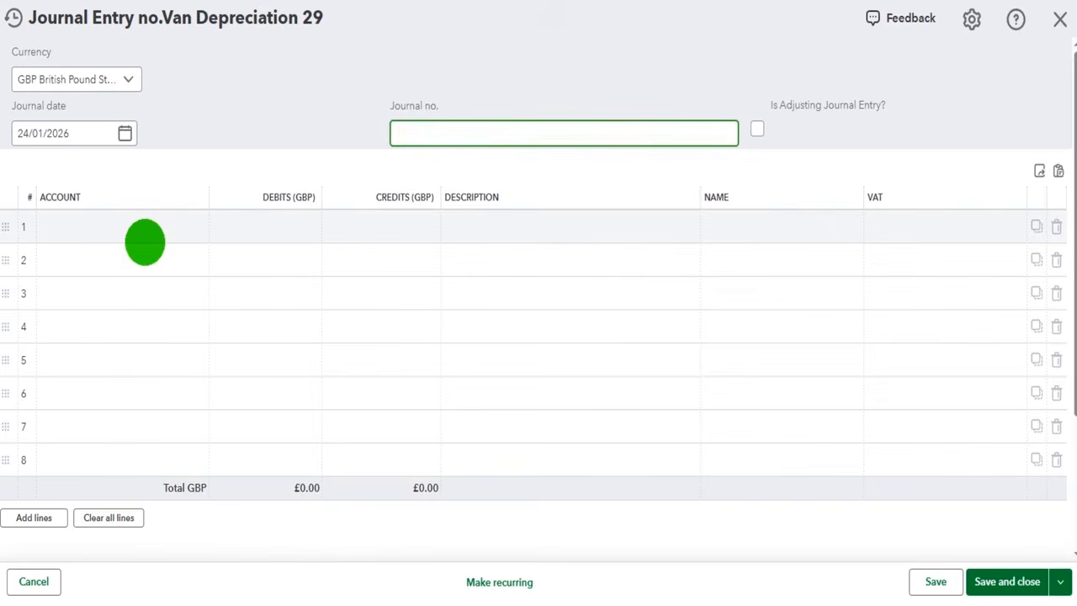
click(128, 133)
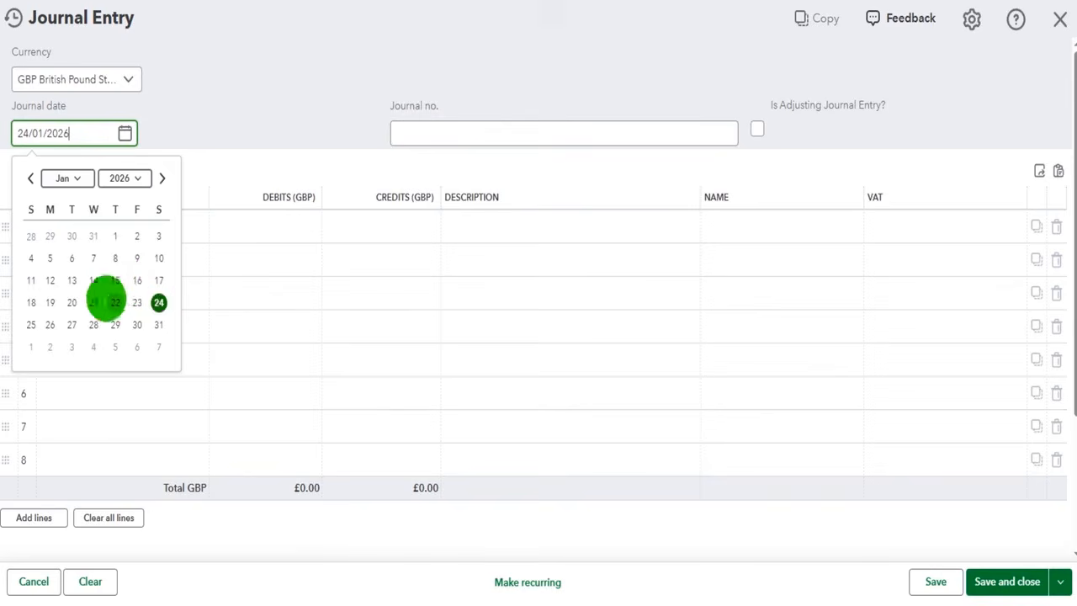
click(138, 302)
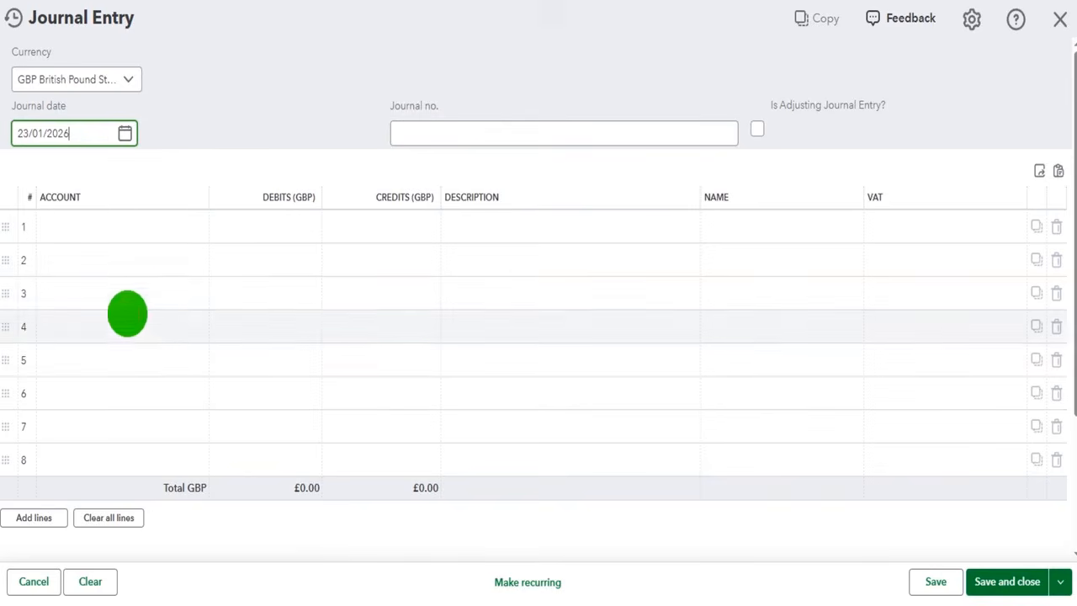
Fill journal line 1 with Barclay's Business Account, a credit of £50.00 and the description "Refund fodaskdm asdk"
click(126, 231)
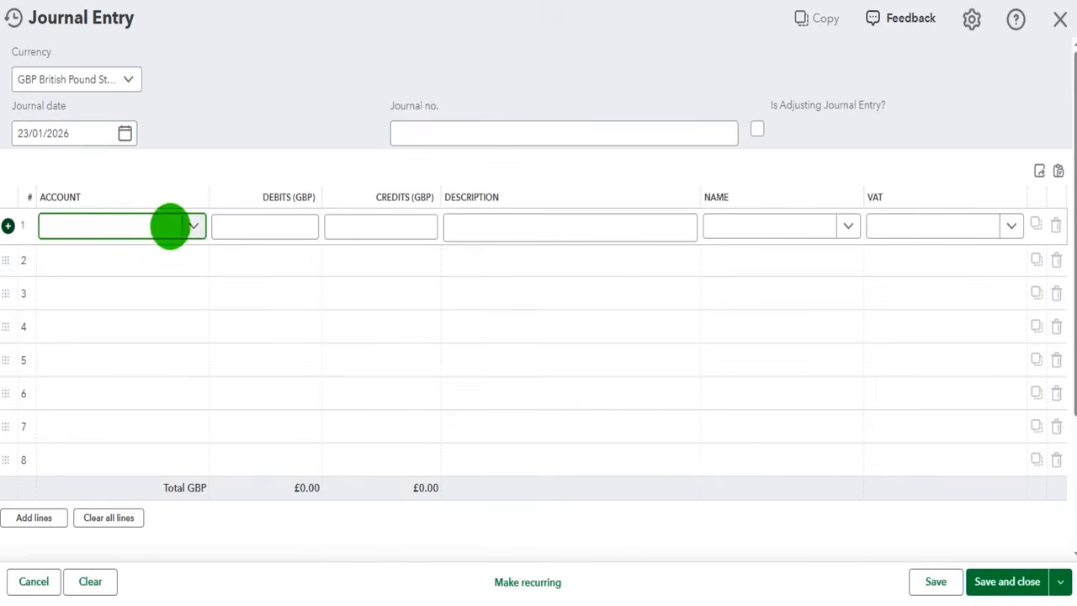
click(186, 226)
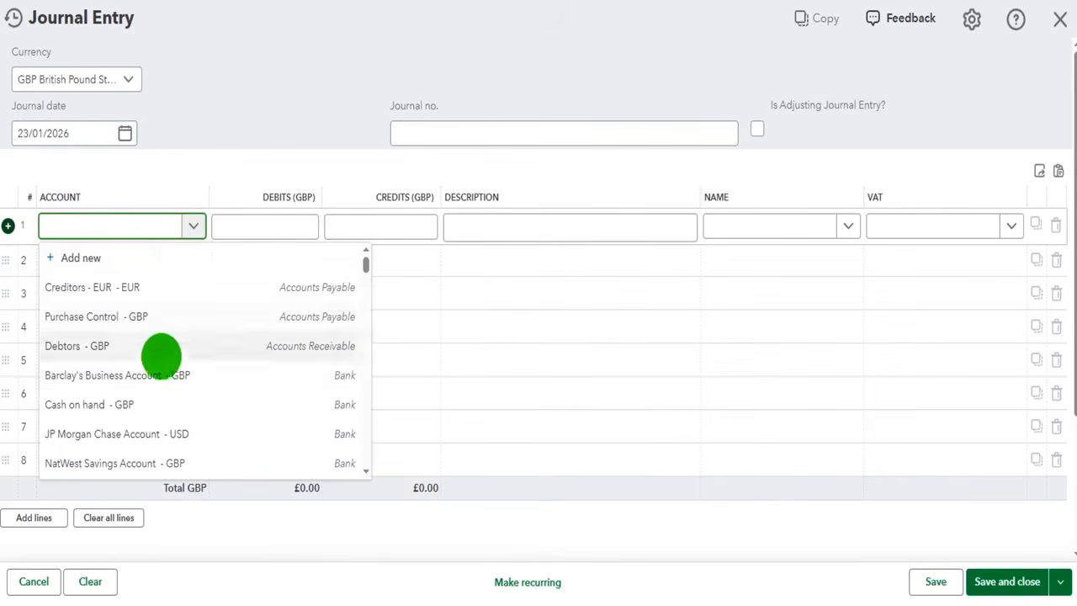
click(159, 375)
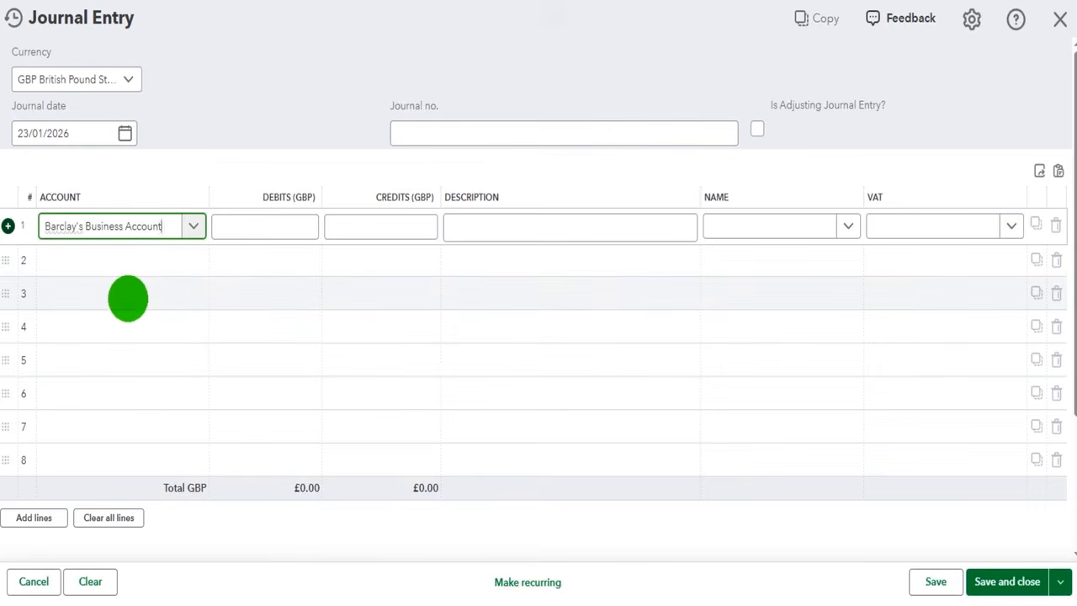
key(Tab)
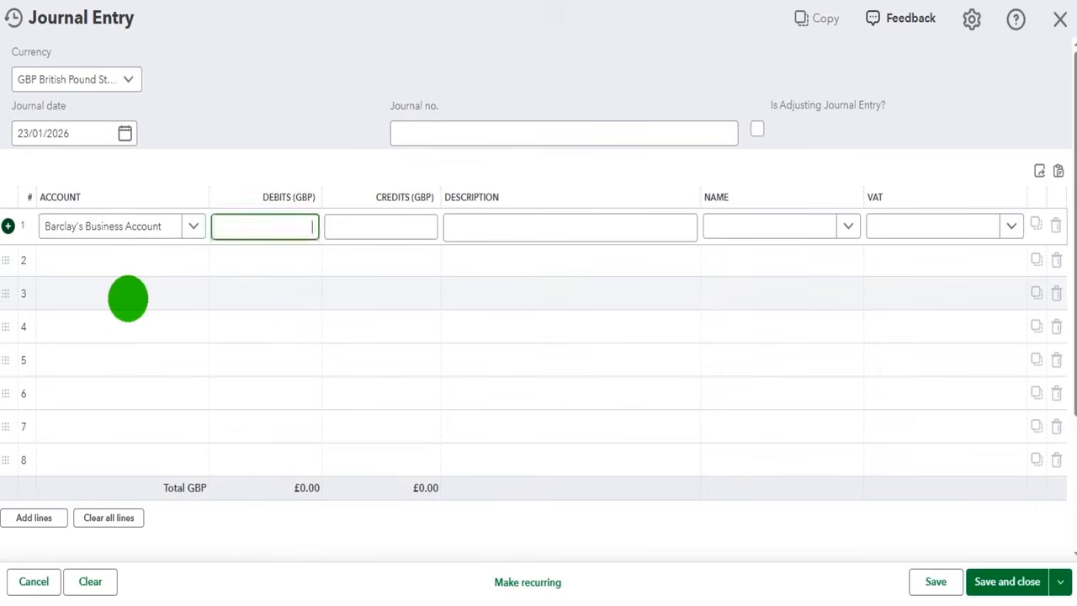
key(Tab)
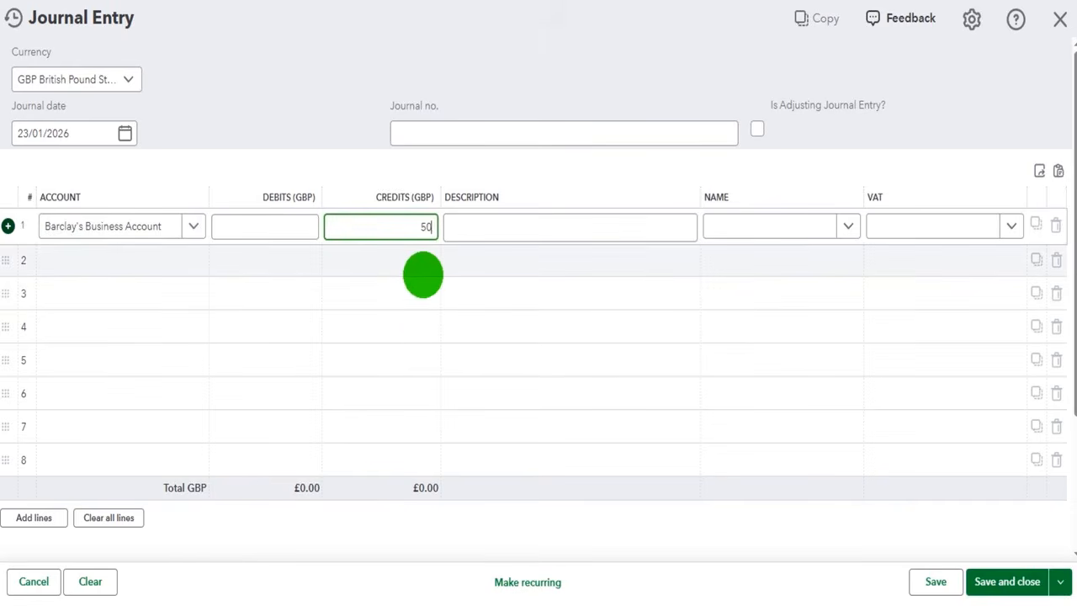
key(Tab)
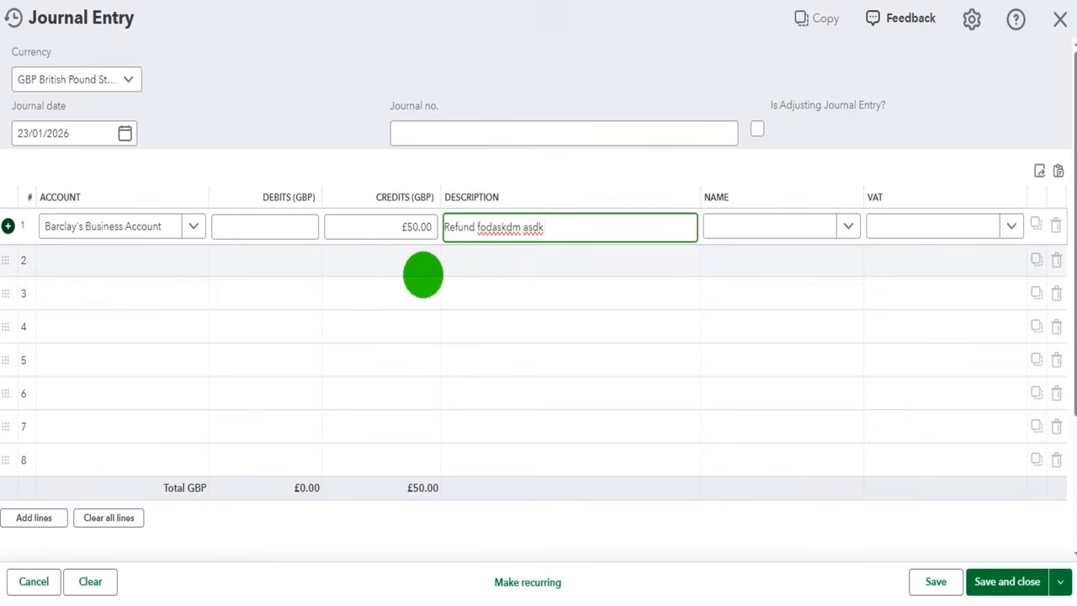
Leave line 1's VAT blank and set the account on journal line 2 to Refund
click(946, 227)
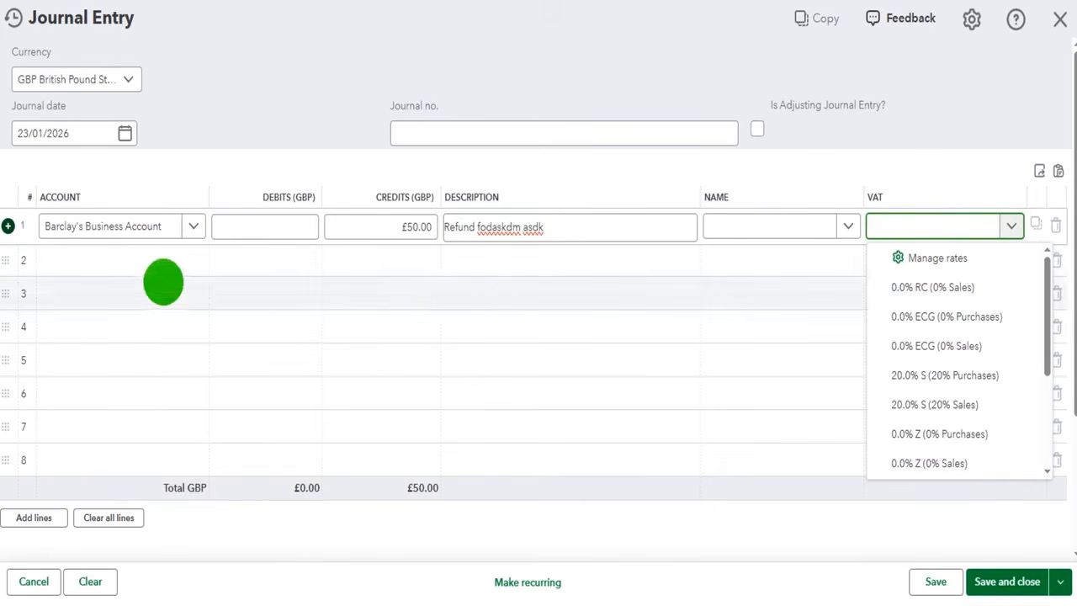
click(116, 262)
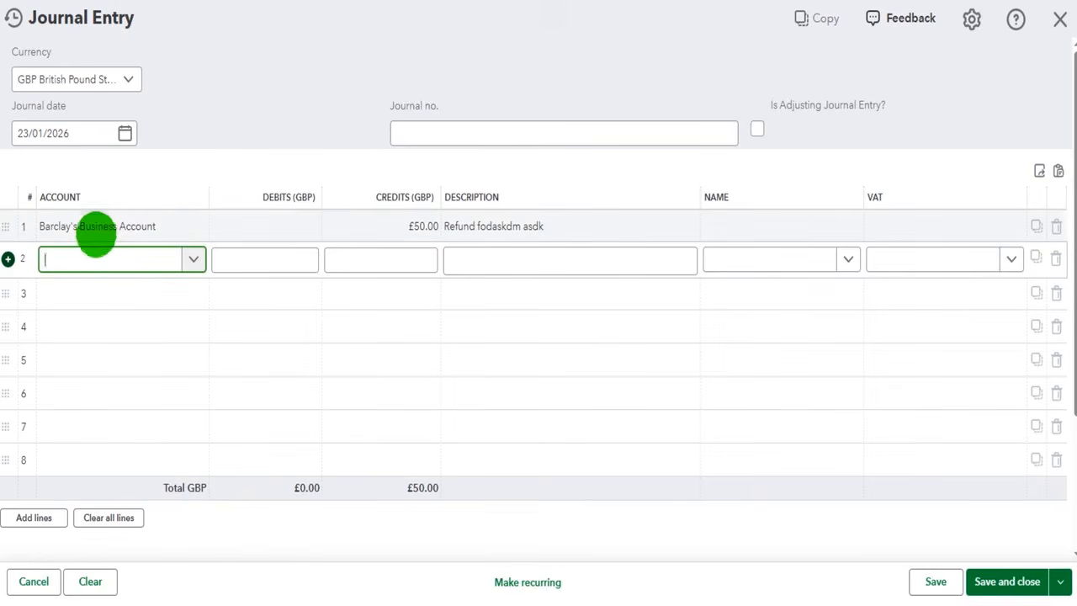
click(88, 257)
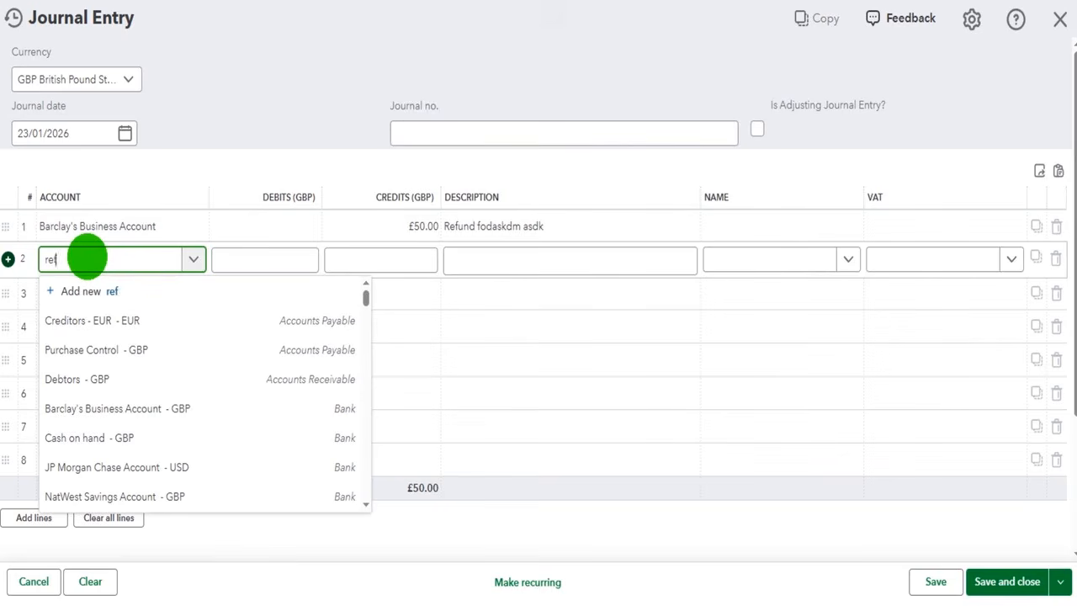
key(BackSpace)
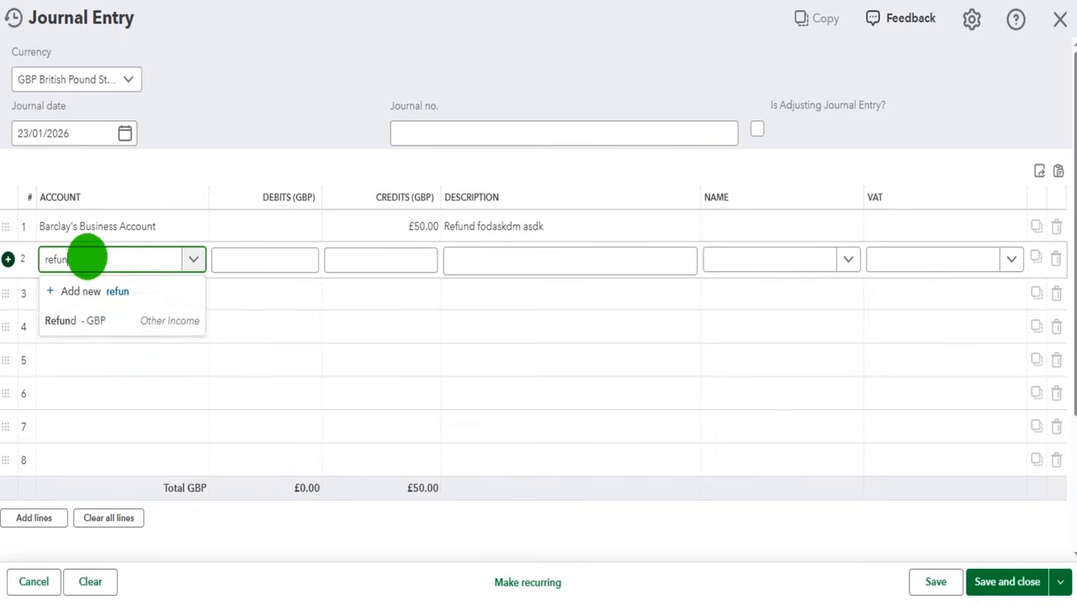
click(130, 320)
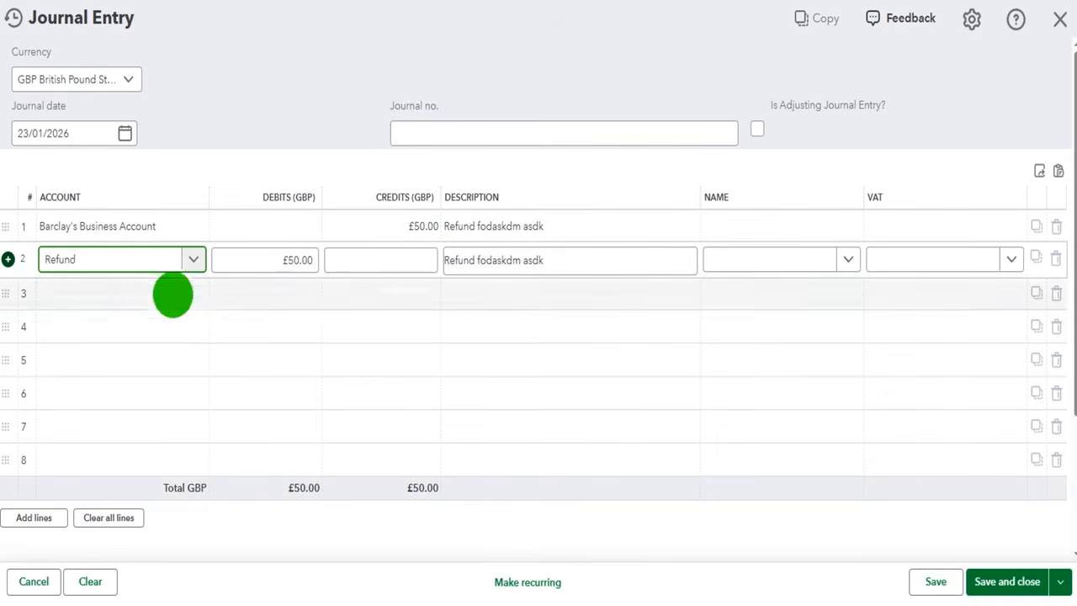
Check journal line 2's £50.00 debit and its description, and save and close the journal entry
drag(281, 260, 331, 257)
click(265, 260)
click(543, 268)
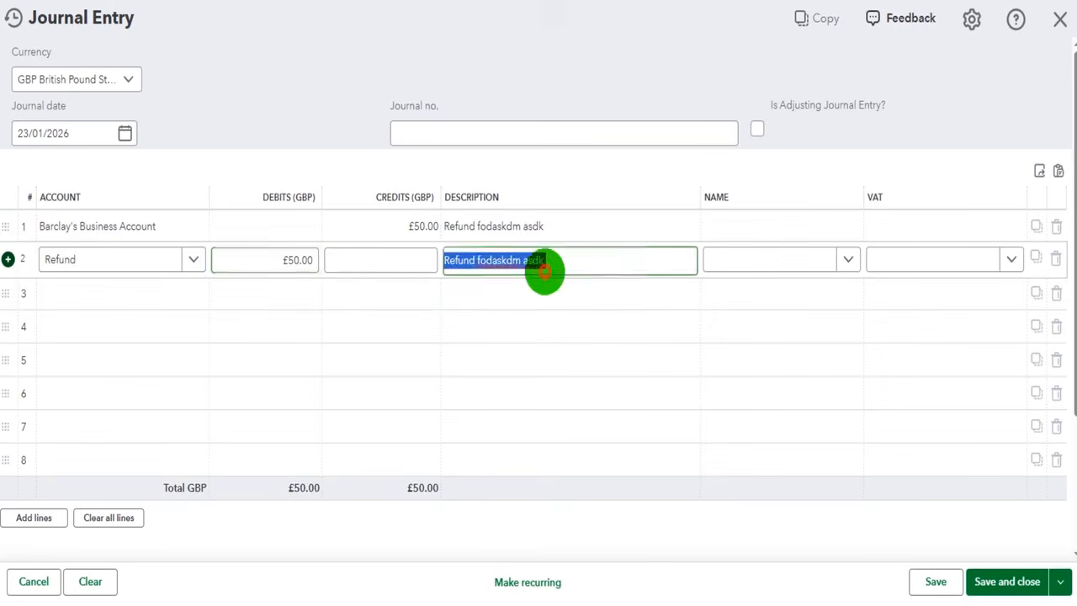
click(568, 263)
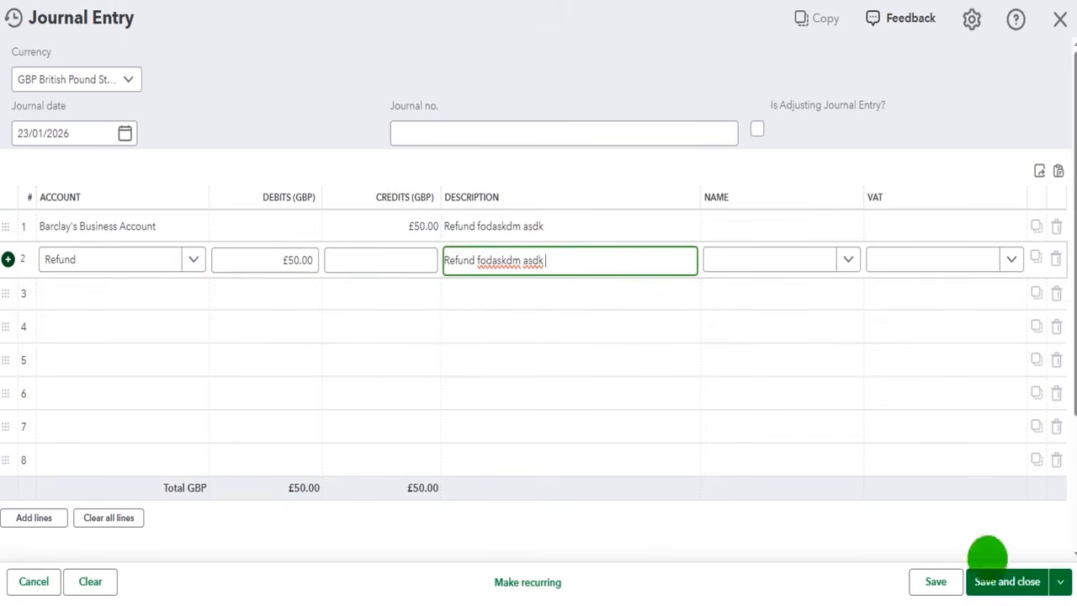
click(1031, 582)
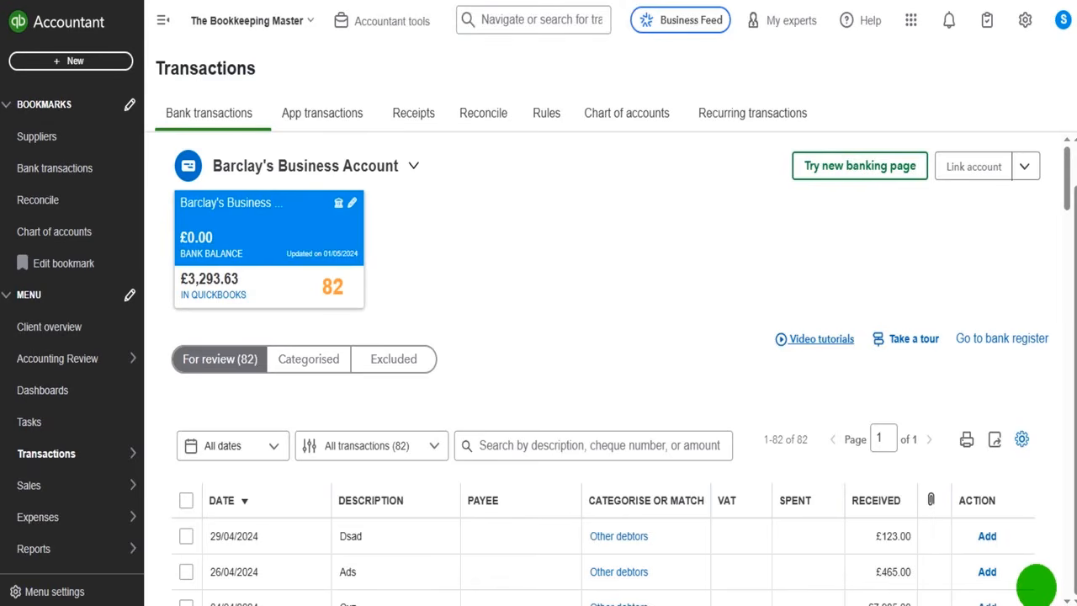
Create another journal entry and clear its journal number
scroll(601, 257, down, 2)
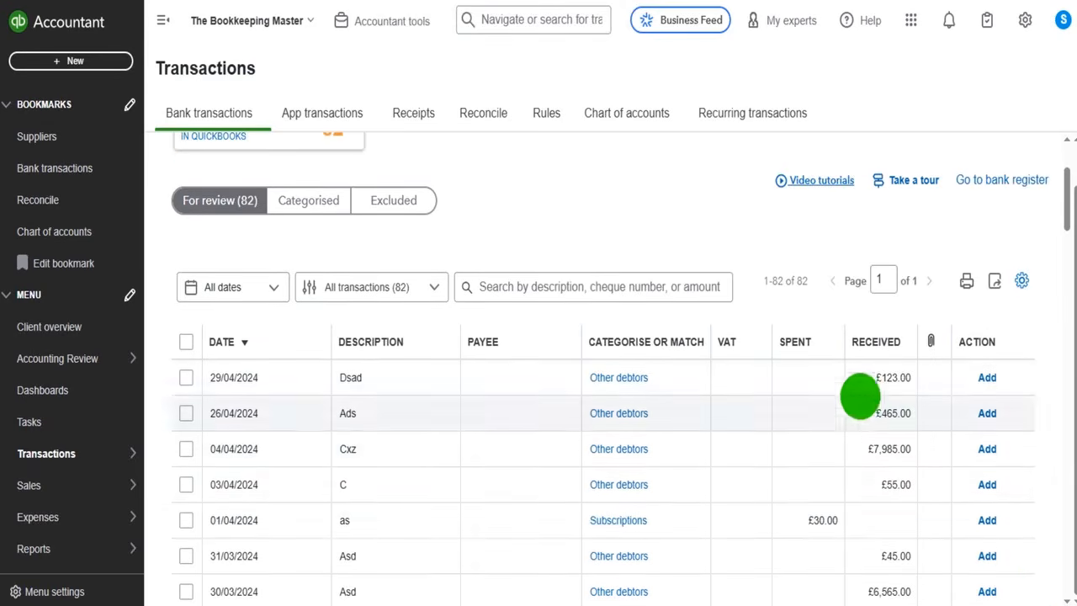
scroll(460, 413, up, 2)
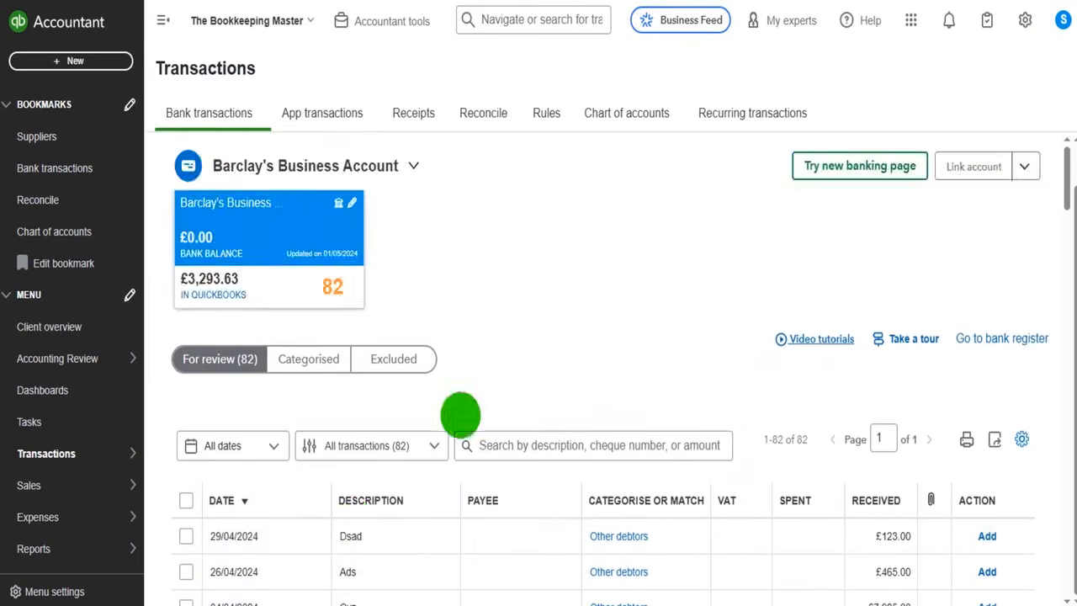
click(104, 62)
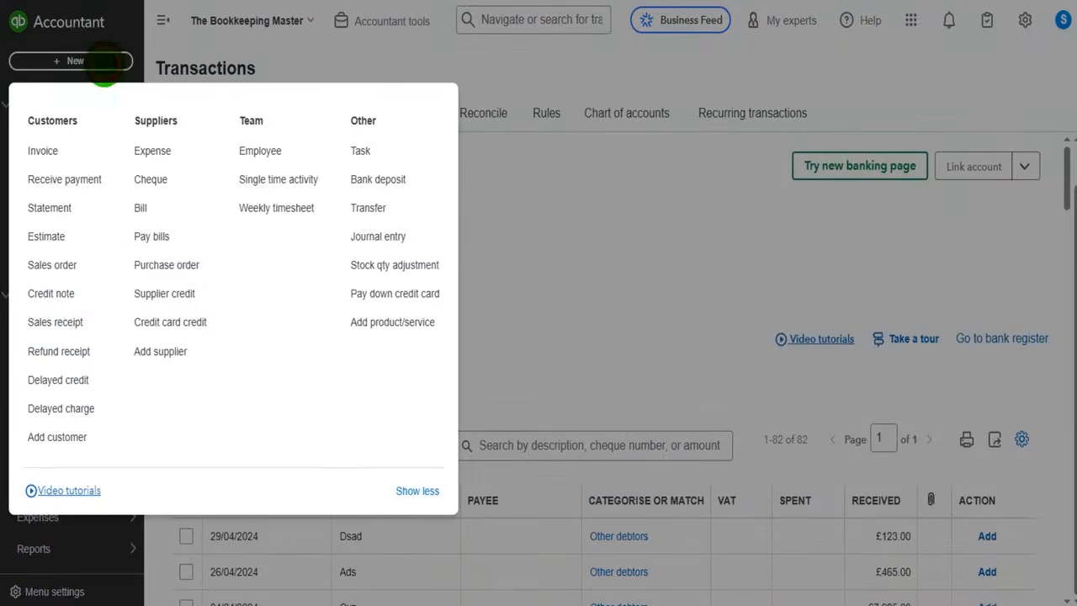
click(377, 236)
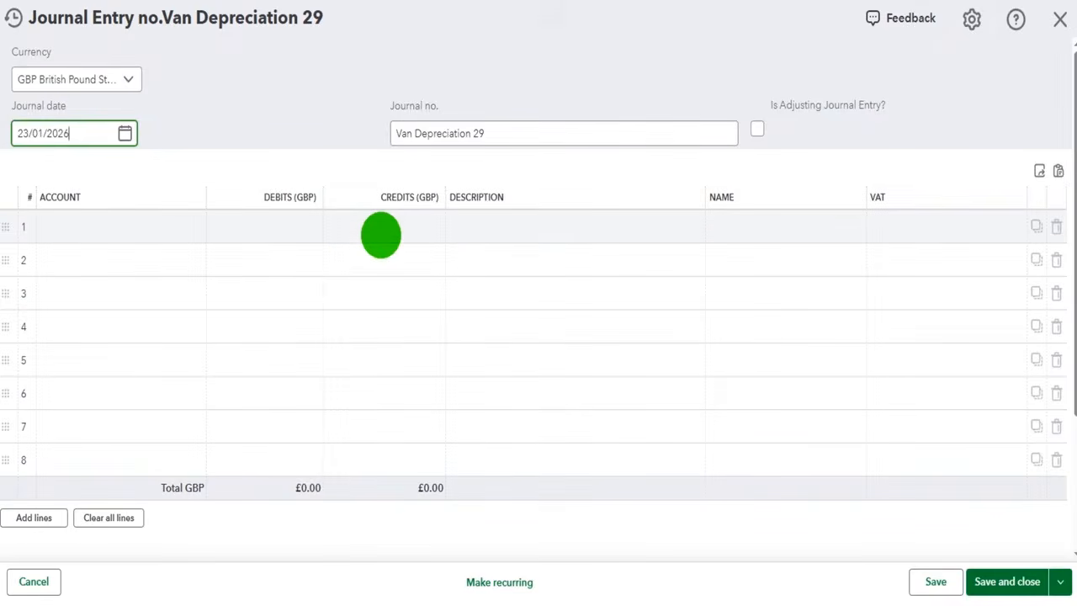
triple_click(486, 133)
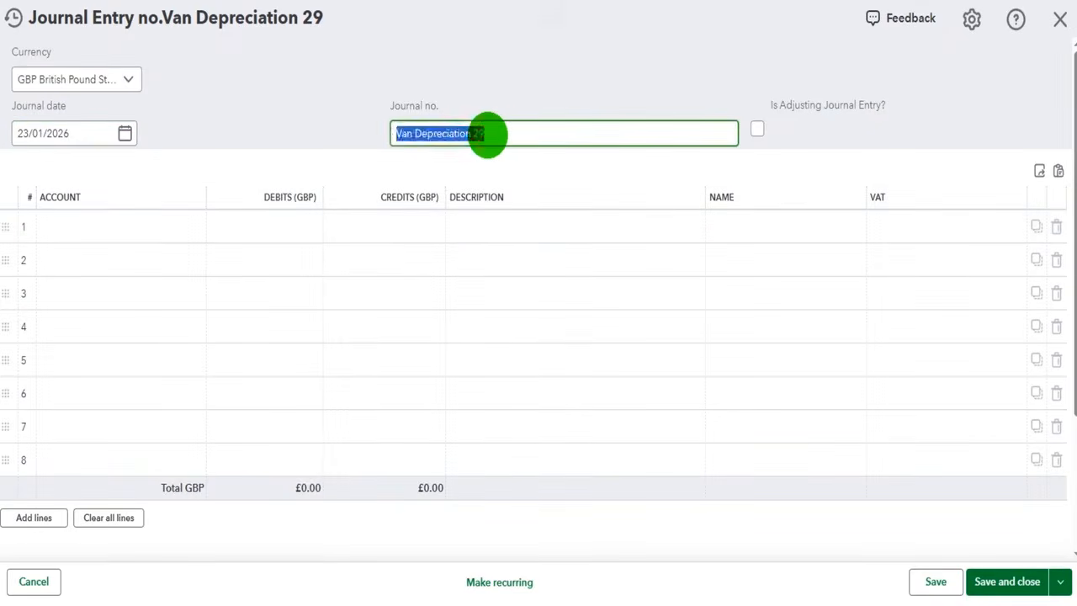
key(BackSpace)
Fill journal line 1 with Barclay's Business Account, a debit of £50.00 and the description "Refudnsdkasdsa"
click(138, 235)
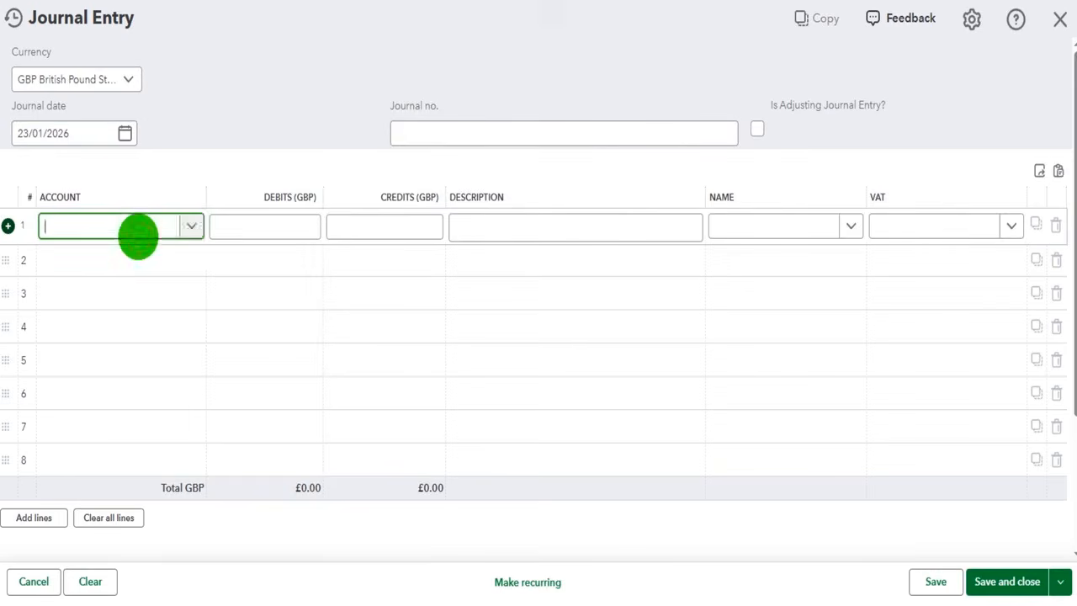
click(188, 225)
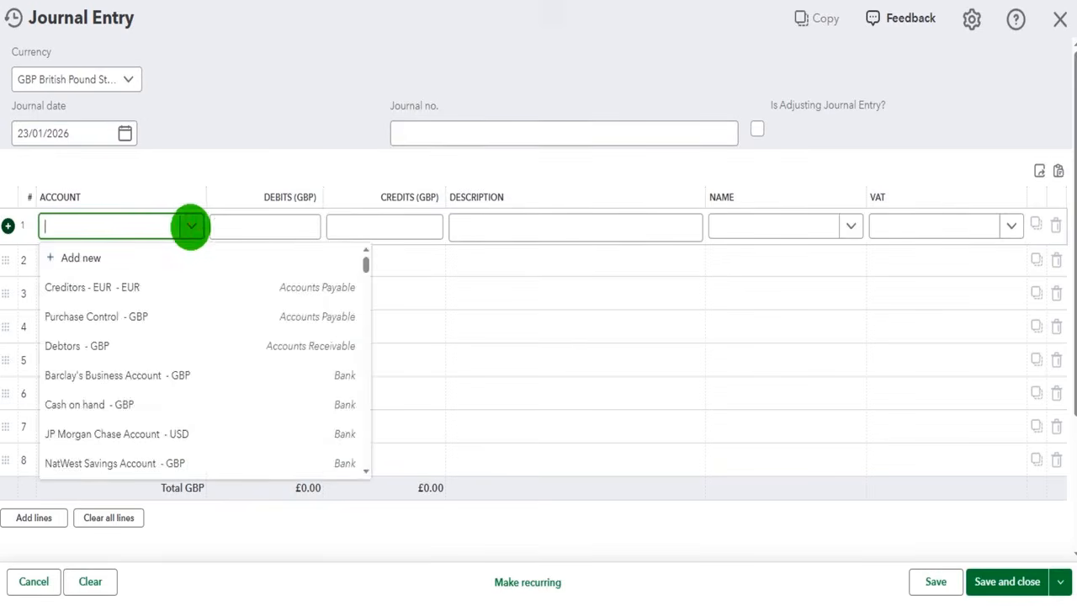
click(168, 375)
click(276, 229)
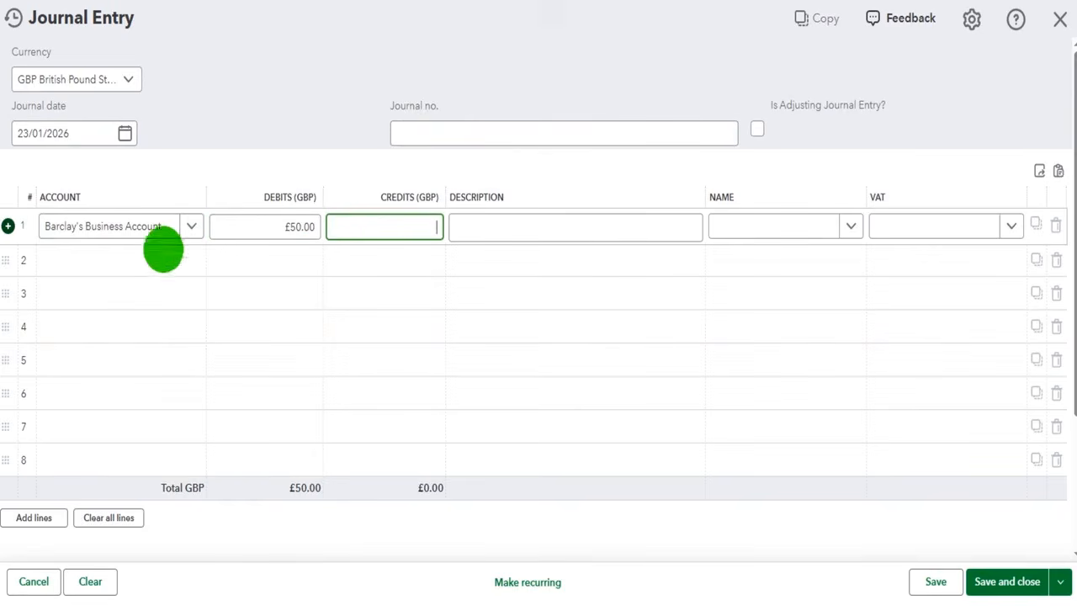
click(525, 231)
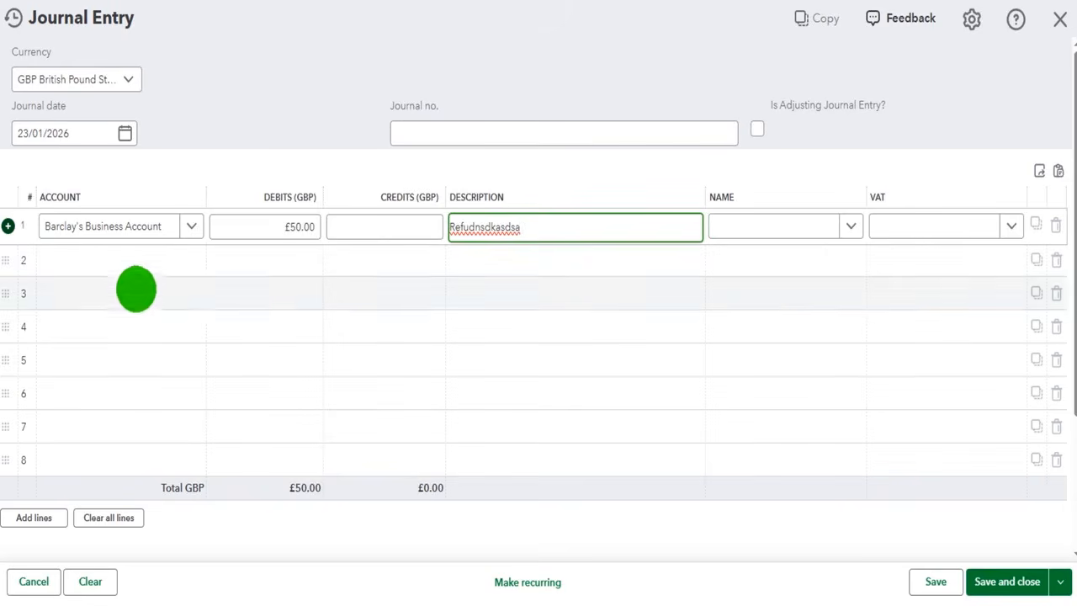
Set journal line 2's account to Software with the £50.00 credit, and save and close the journal entry
click(126, 267)
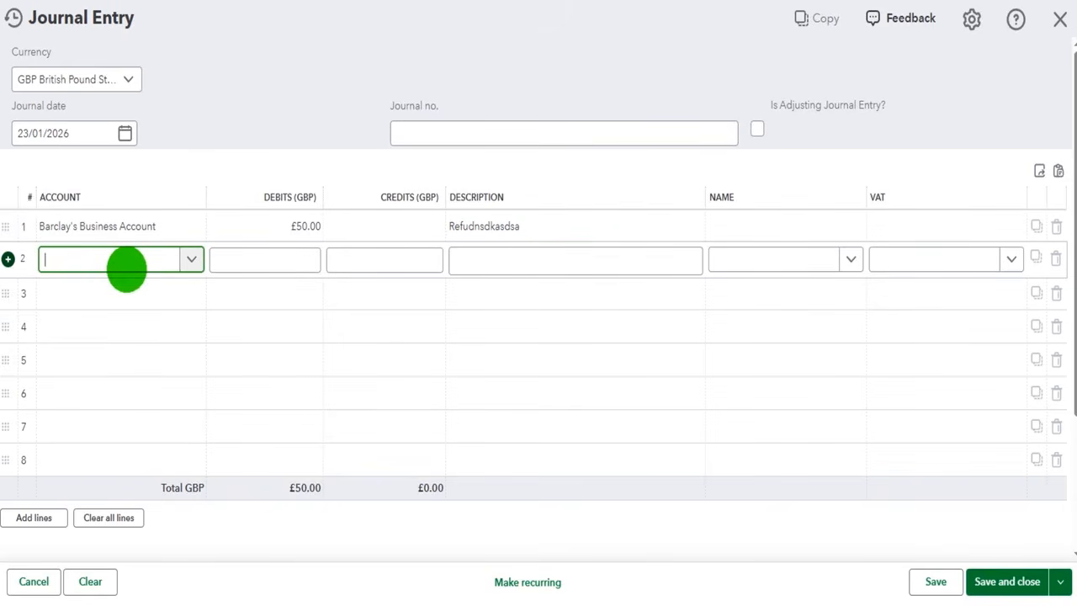
text(so)
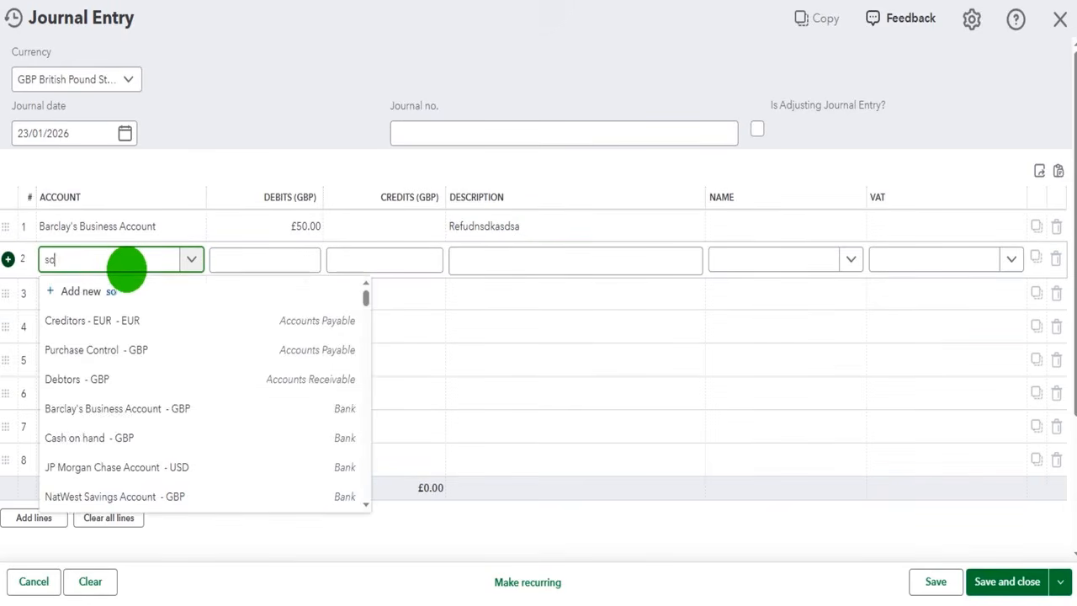
text(ft)
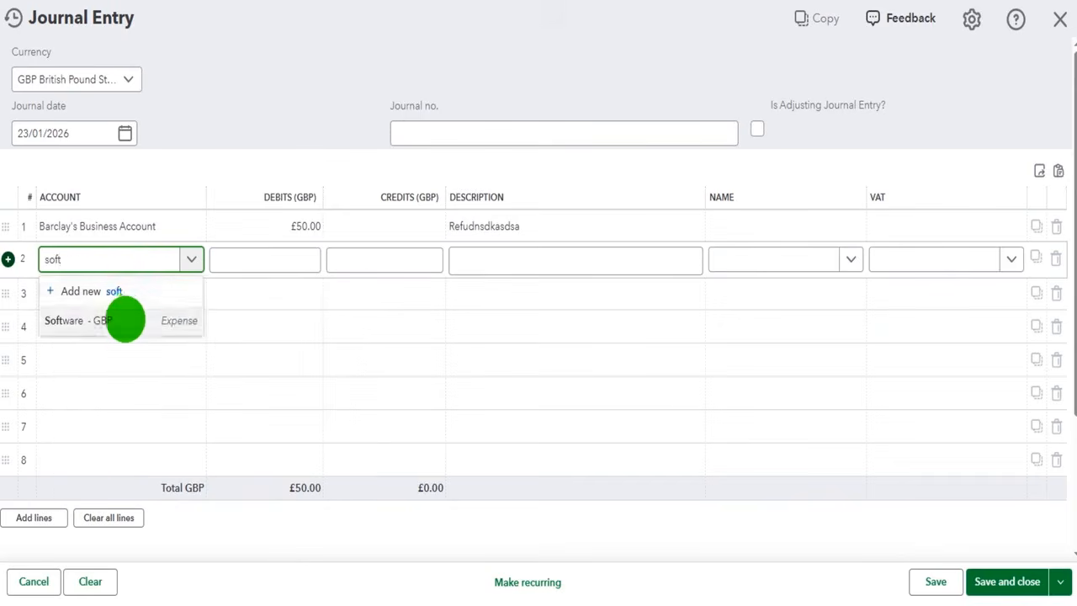
click(126, 318)
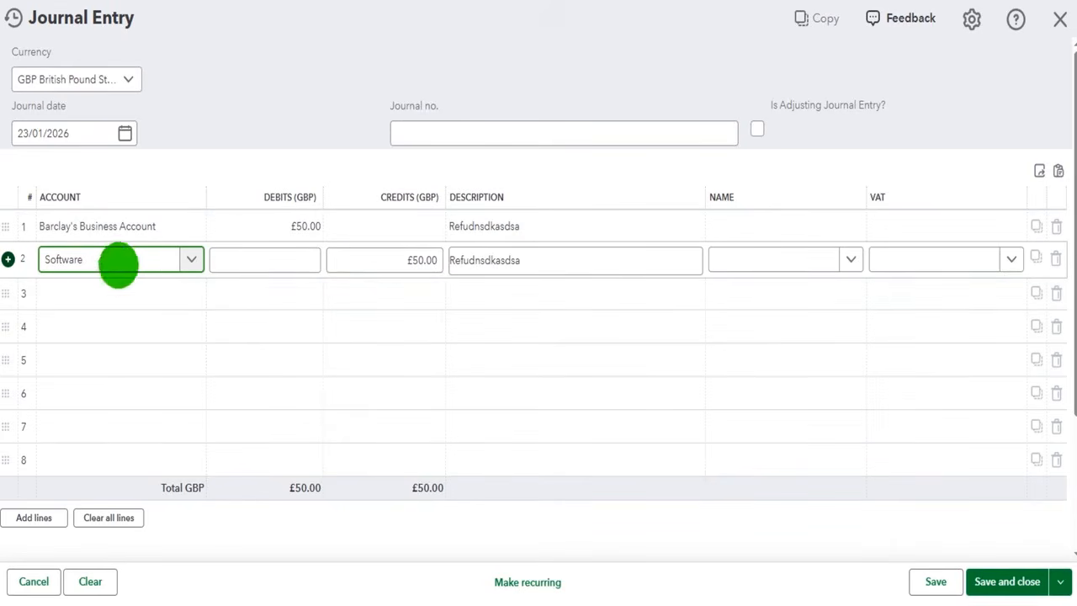
click(999, 579)
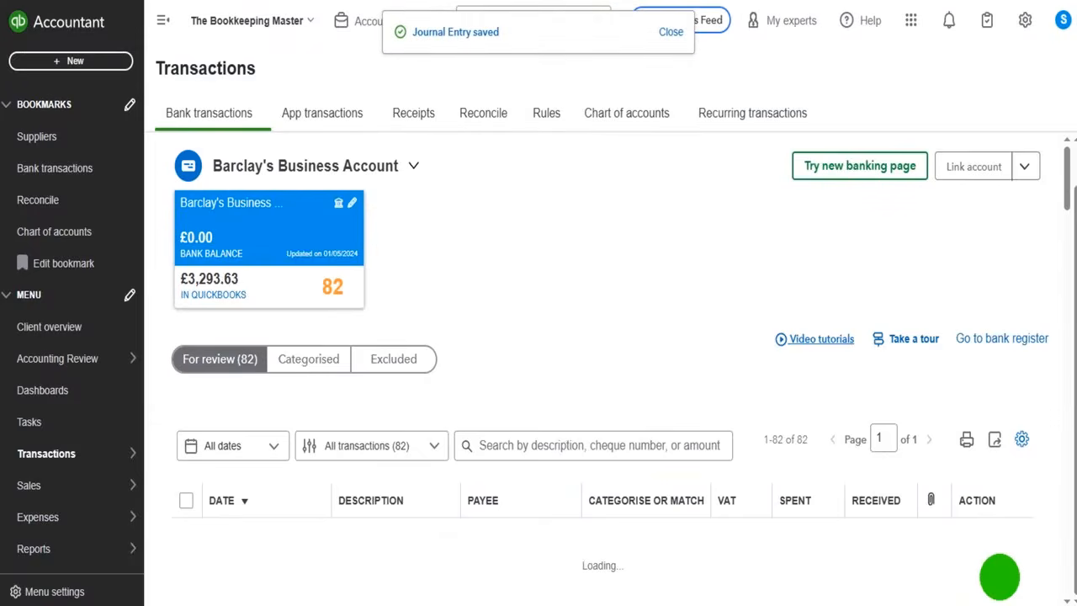
Open the record of Example Customer 1 from the customer list in Sales
scroll(572, 337, down, 2)
scroll(474, 336, up, 2)
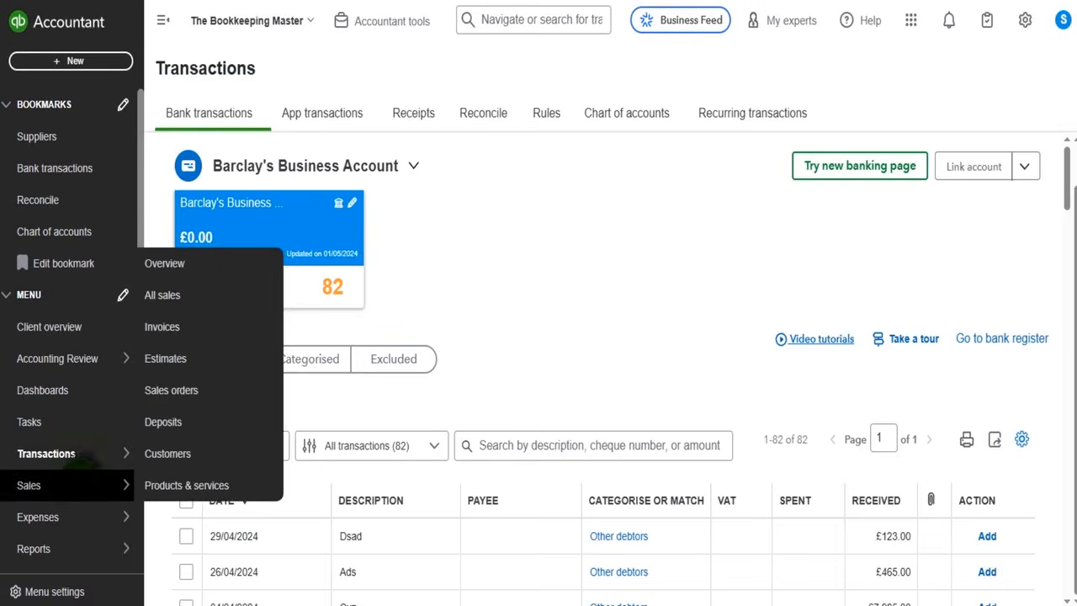
click(77, 485)
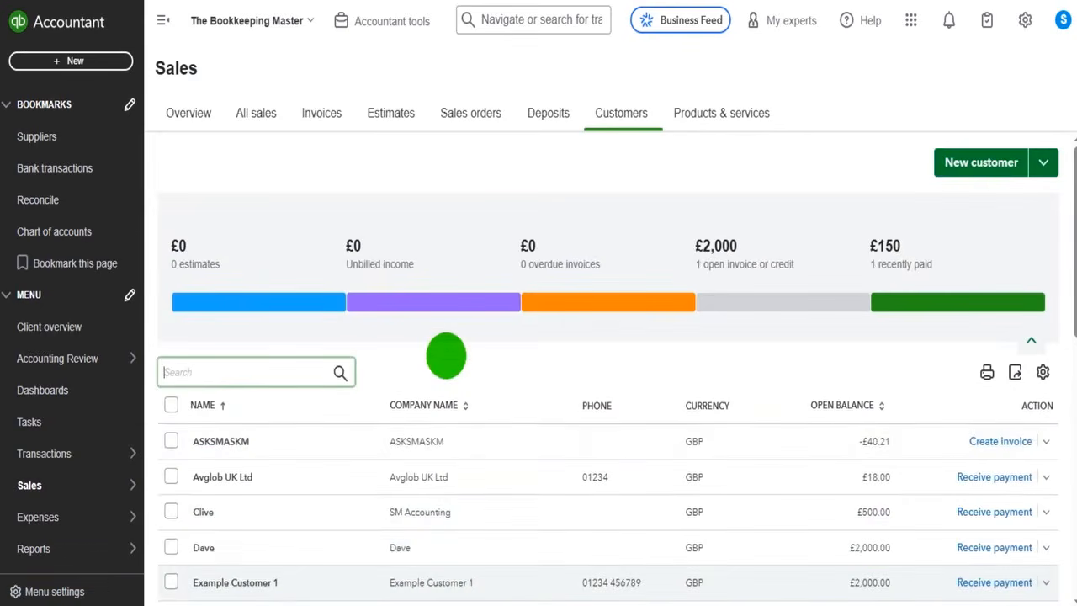
scroll(446, 355, down, 2)
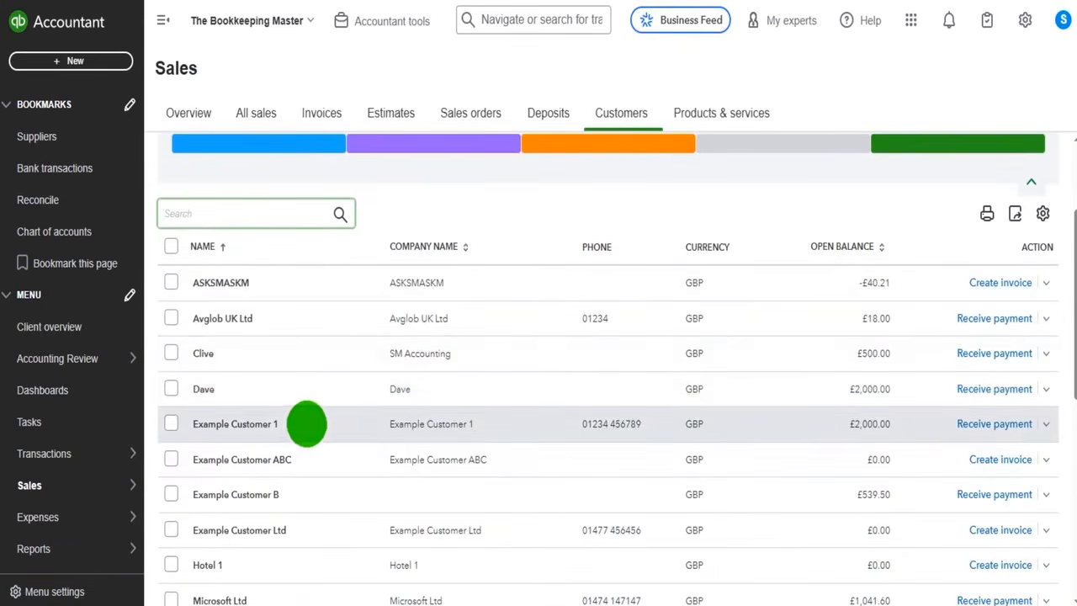
click(298, 424)
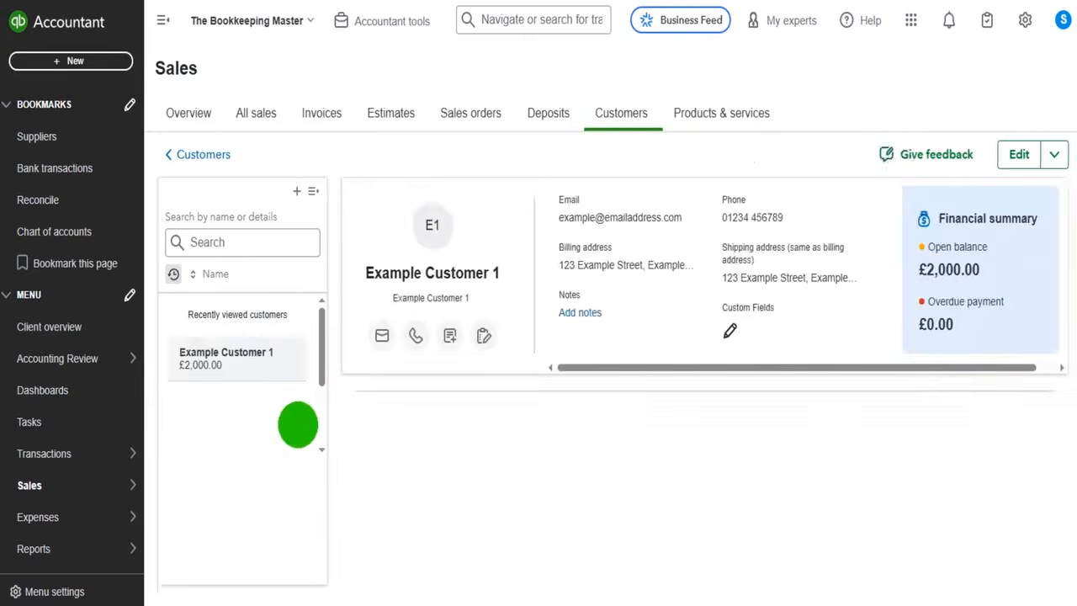
Receive a payment of £2,300.00 against Example Customer 1's £2,000.00 invoice dated 13/1/26, and save and close it
scroll(563, 313, down, 2)
scroll(580, 316, down, 2)
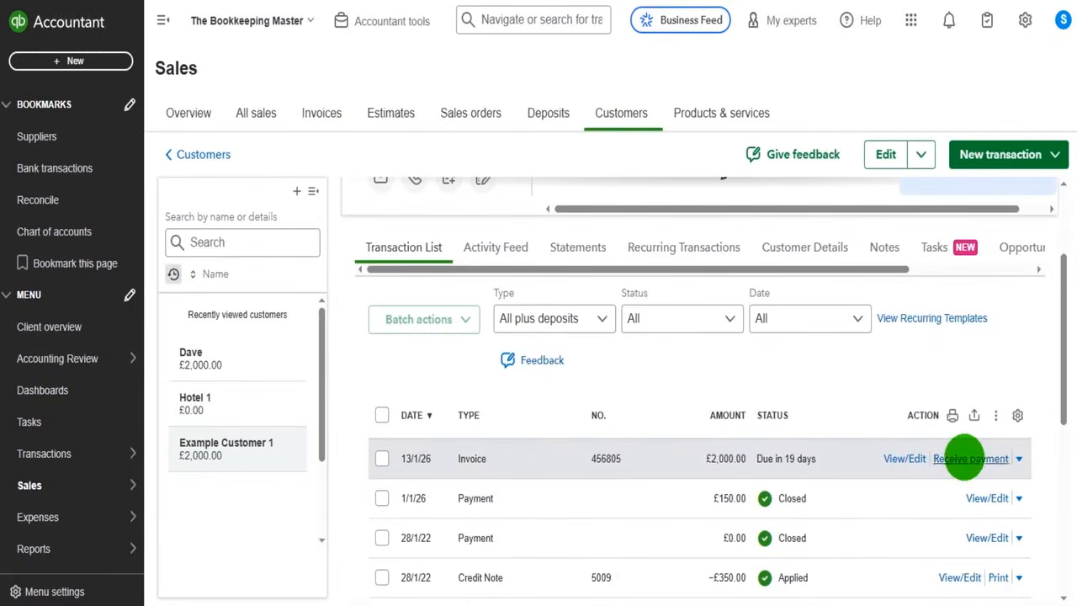
click(967, 458)
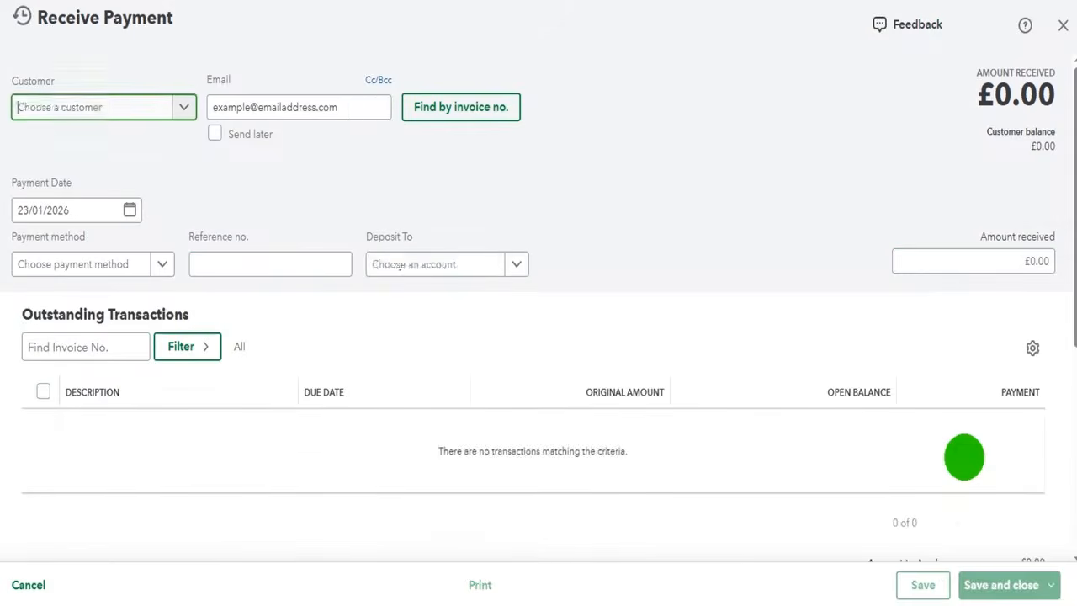
click(1000, 266)
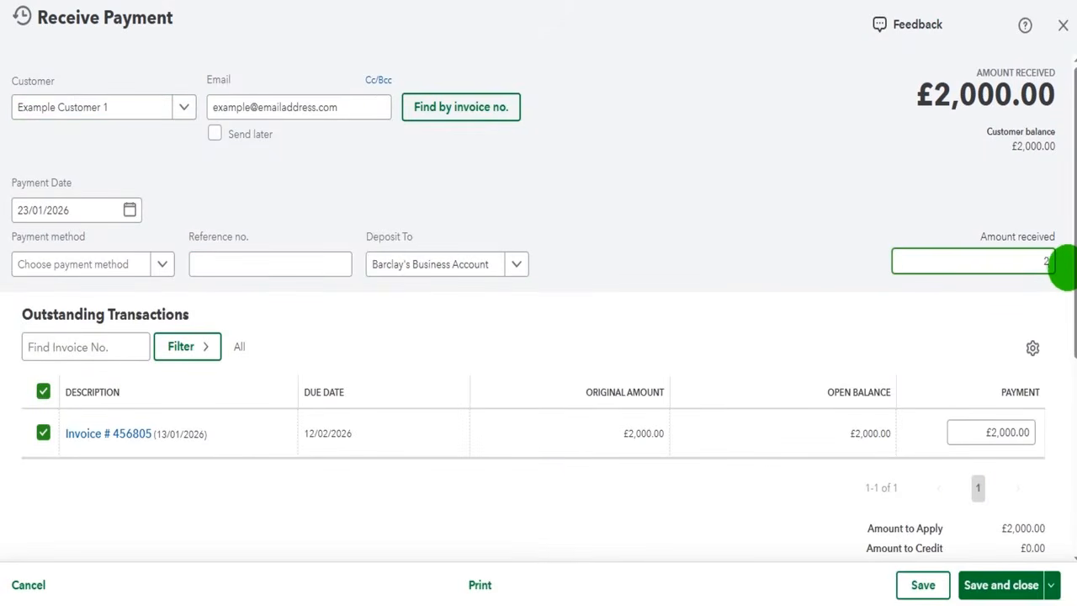
click(815, 313)
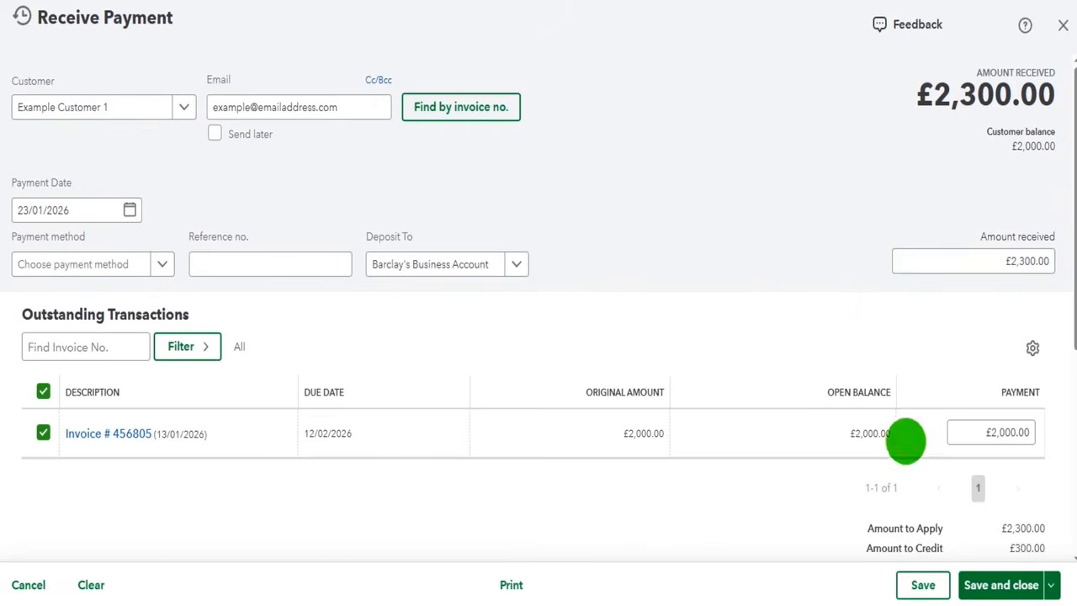
click(991, 582)
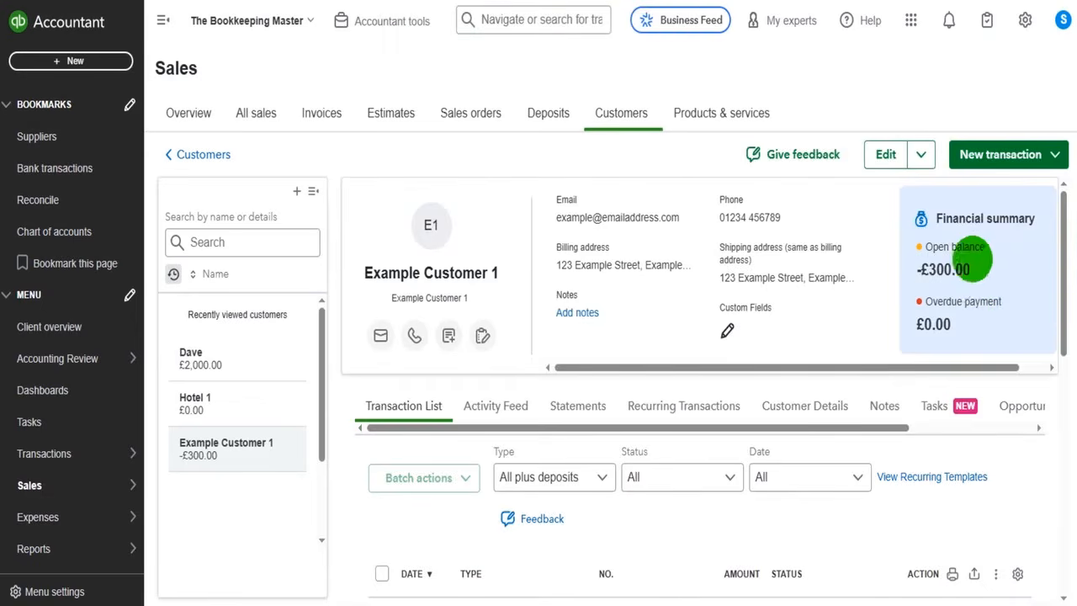
Examine Example Customer 1's open balance and the payment and invoice entries in the transaction list
scroll(967, 263, down, 2)
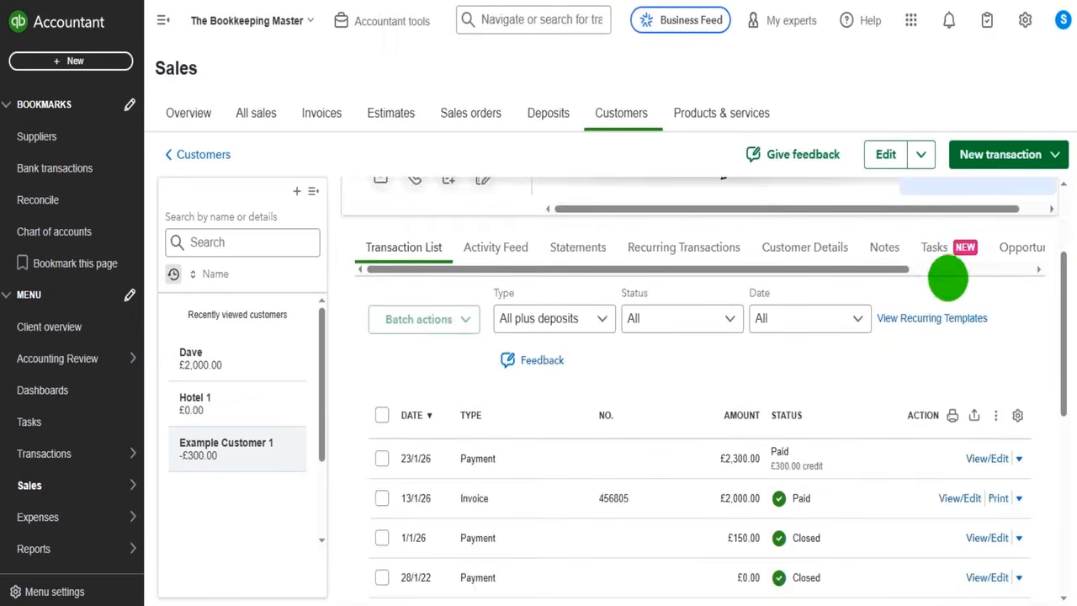
scroll(948, 276, up, 2)
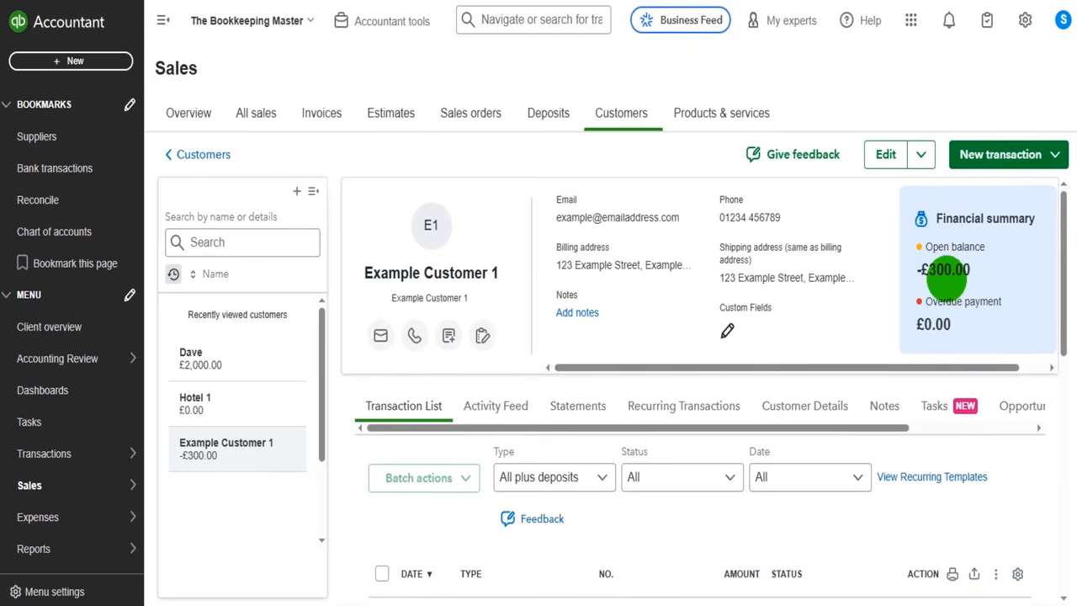
scroll(937, 247, down, 2)
scroll(966, 266, up, 2)
drag(915, 270, 992, 266)
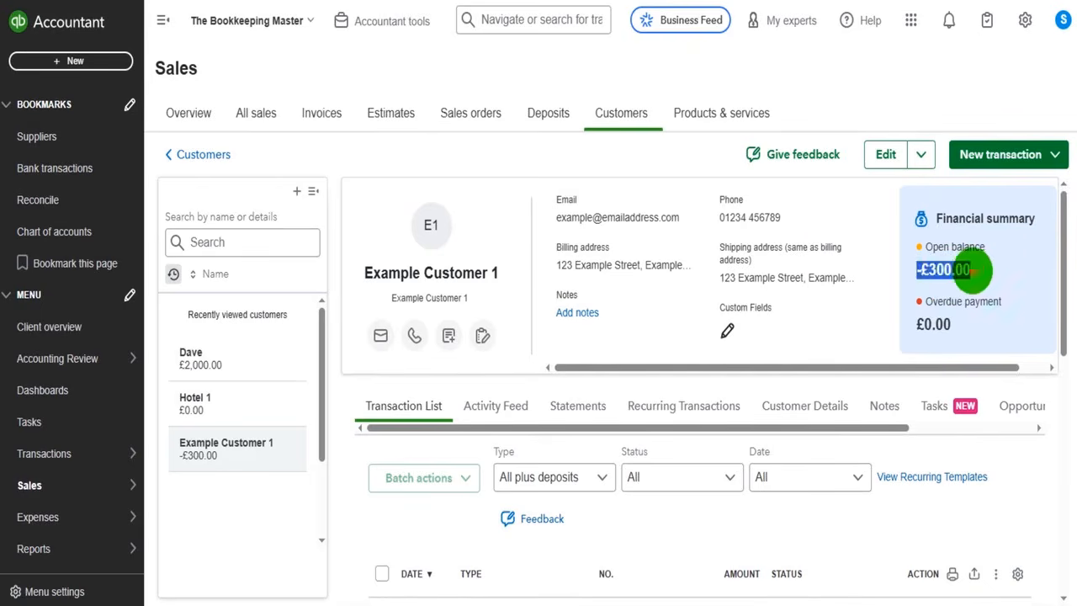
scroll(832, 281, down, 2)
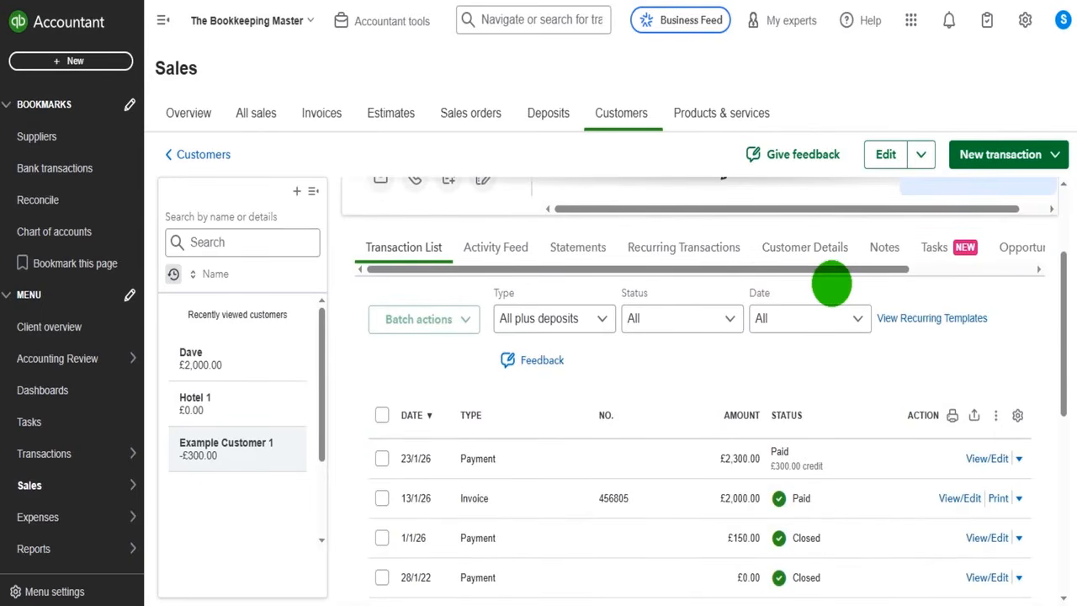
Review Example Customer 1's financial summary, the available new transaction types and the latest transactions
scroll(831, 284, up, 2)
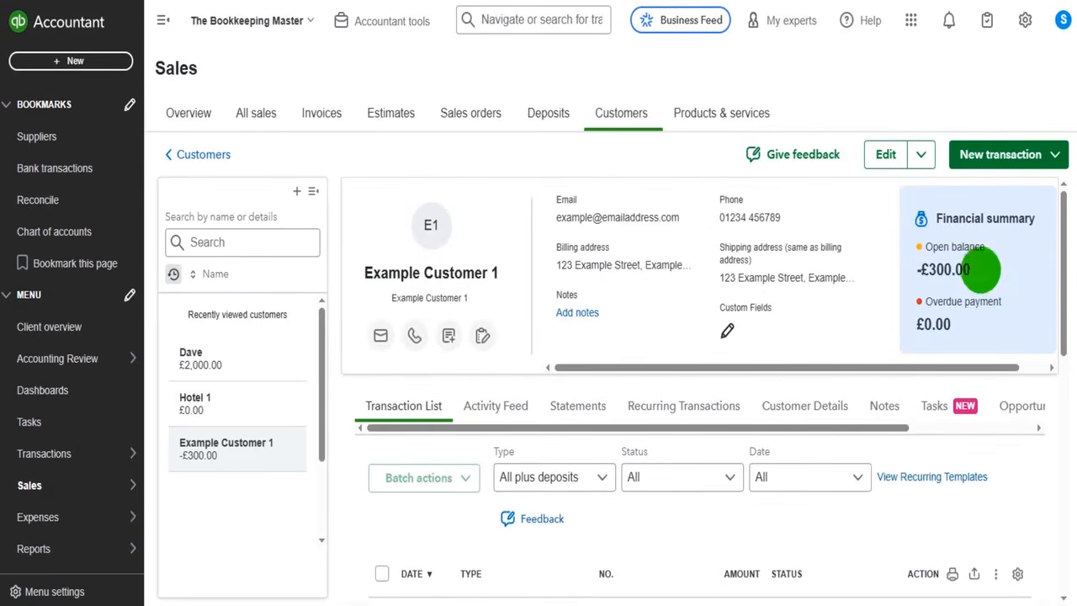
drag(984, 269, 922, 269)
click(999, 269)
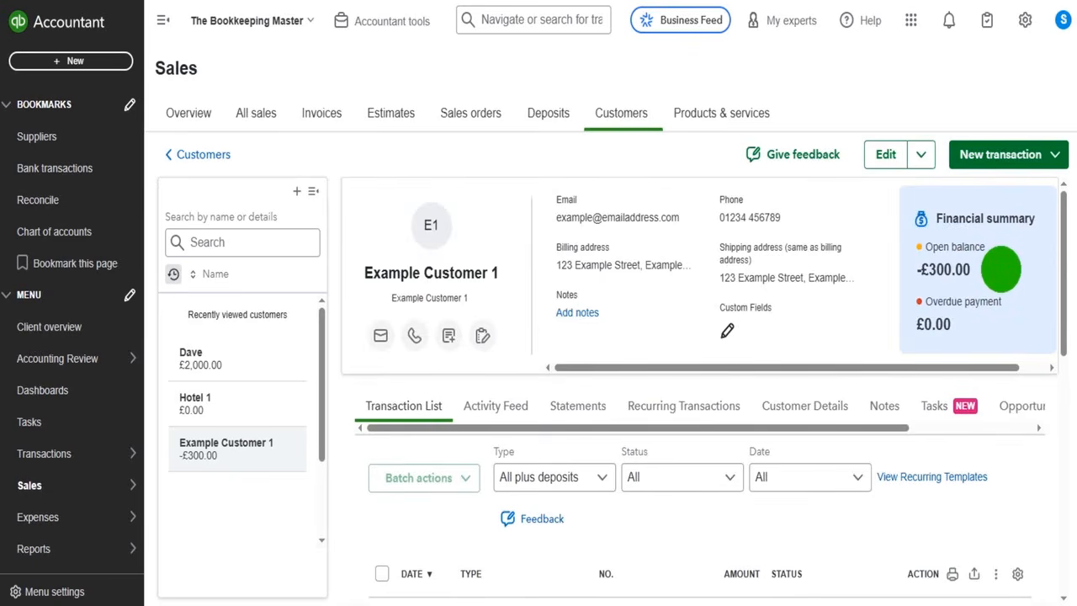
scroll(966, 319, down, 2)
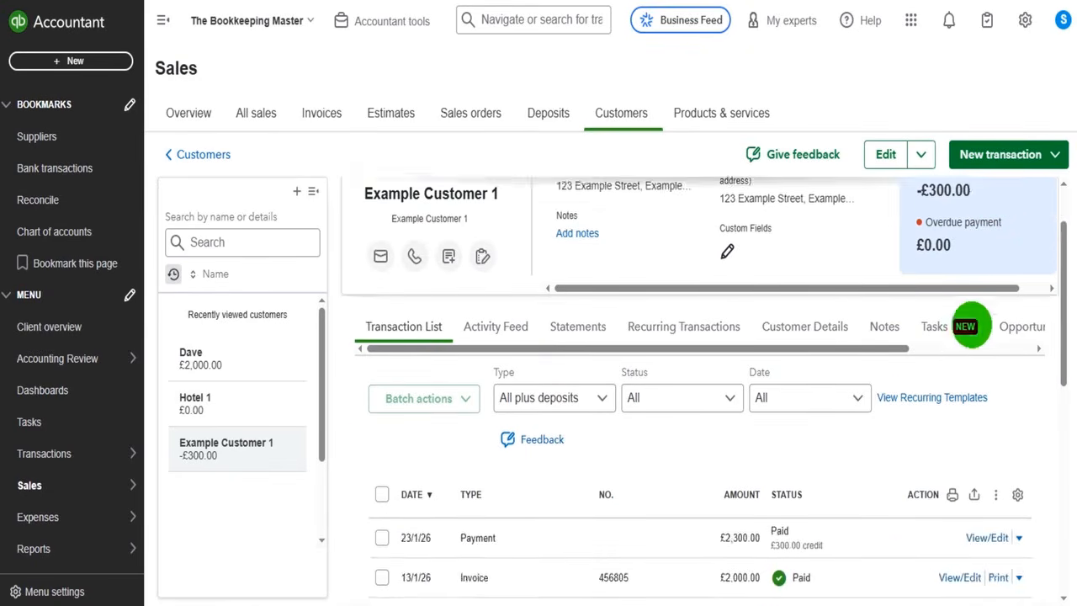
scroll(894, 344, up, 2)
click(1008, 152)
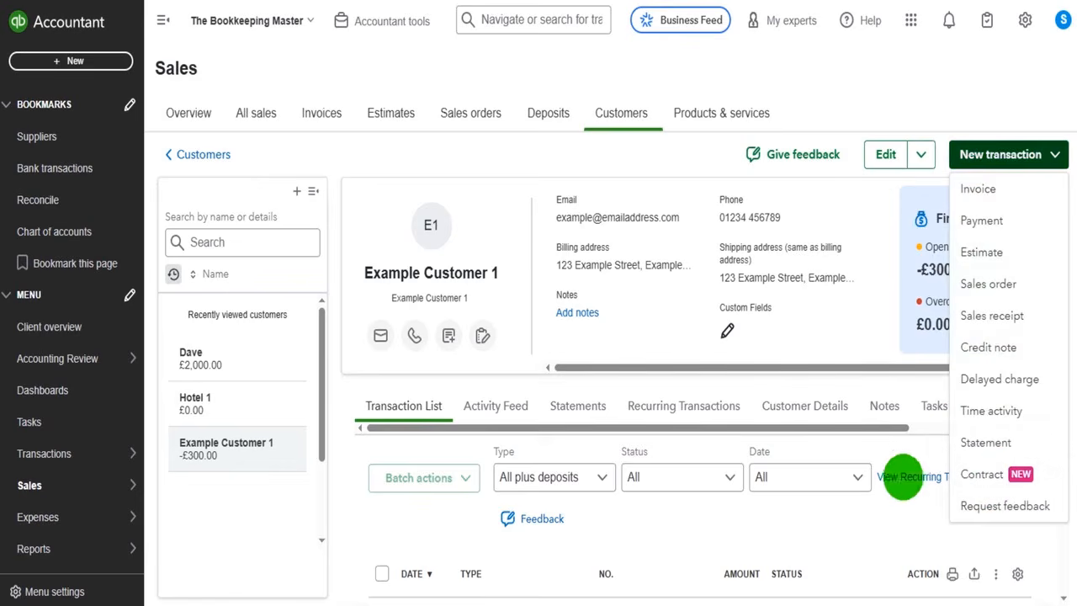
click(889, 496)
scroll(891, 444, down, 1)
scroll(764, 312, down, 3)
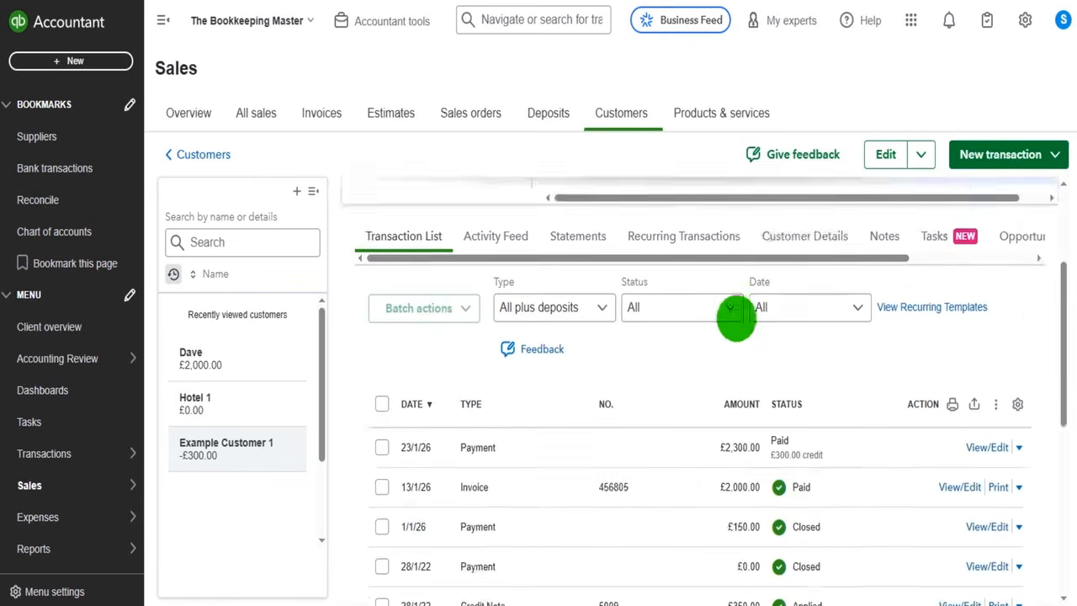
scroll(740, 365, up, 4)
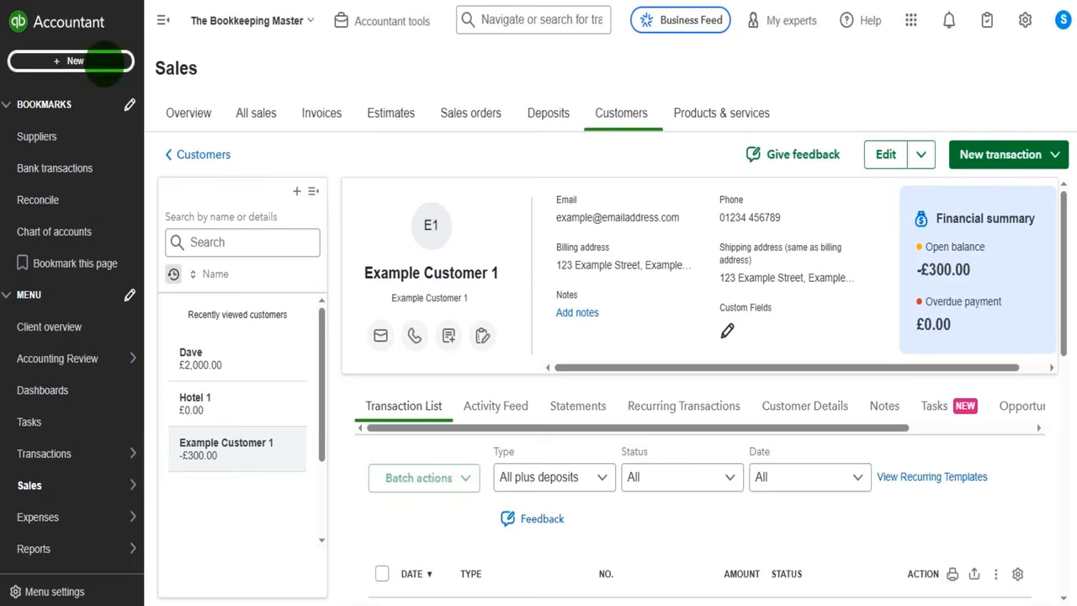
Start a new journal entry dated 20/01/2026 and clear its journal number
click(104, 62)
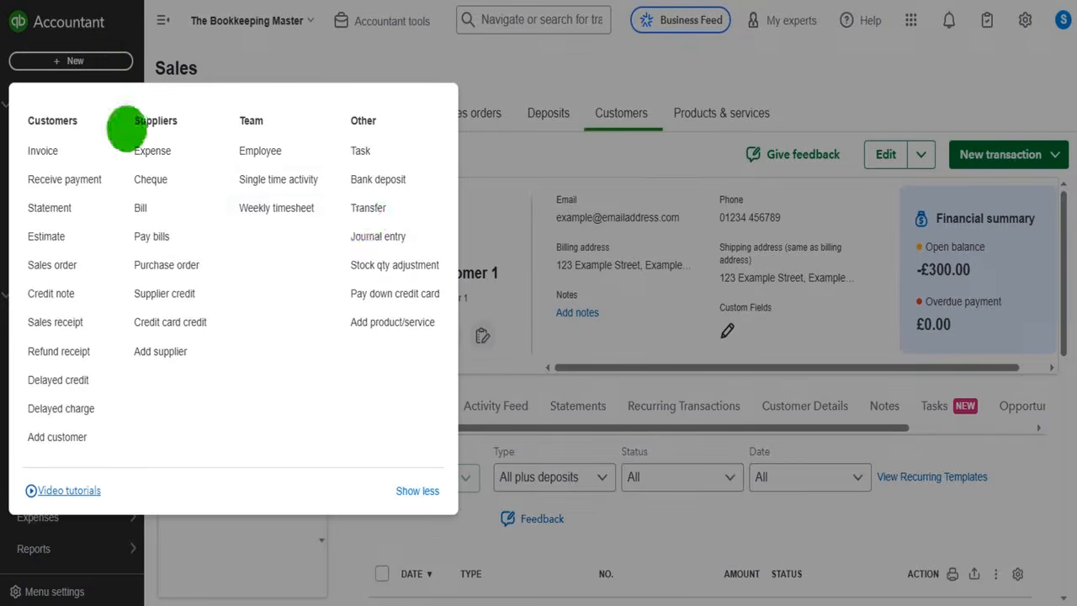
click(378, 236)
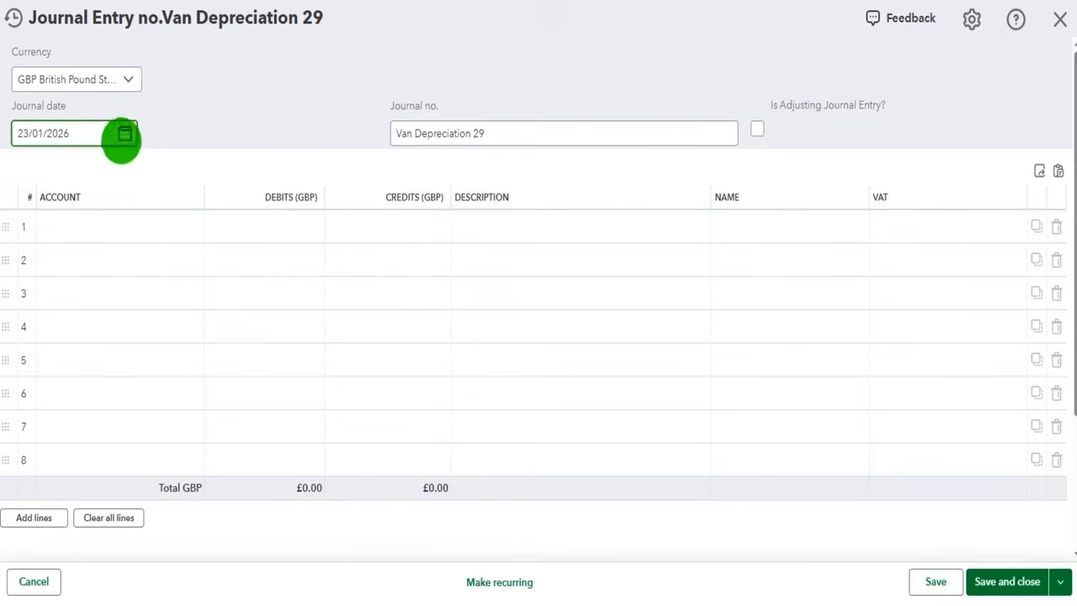
click(119, 133)
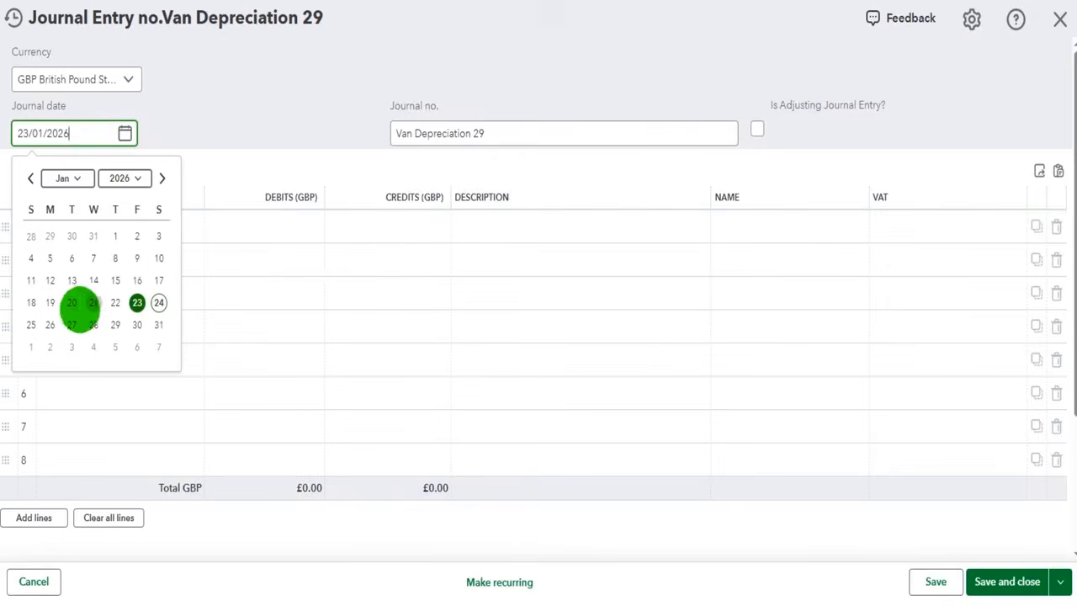
click(71, 302)
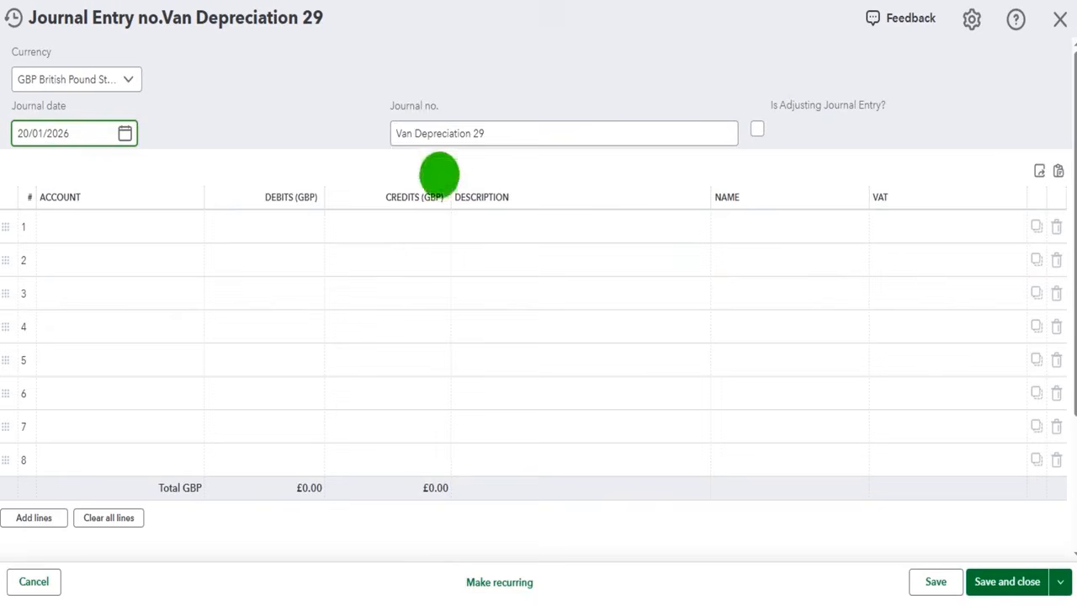
triple_click(493, 132)
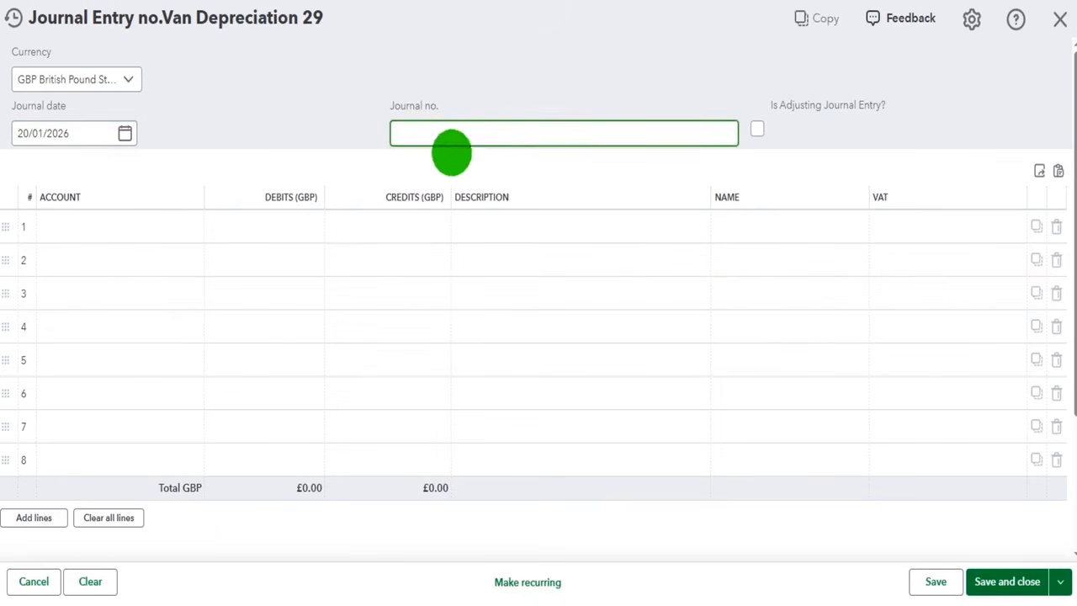
Set journal line 1 to Barclay's Business Account with a credit of £300.00
click(139, 235)
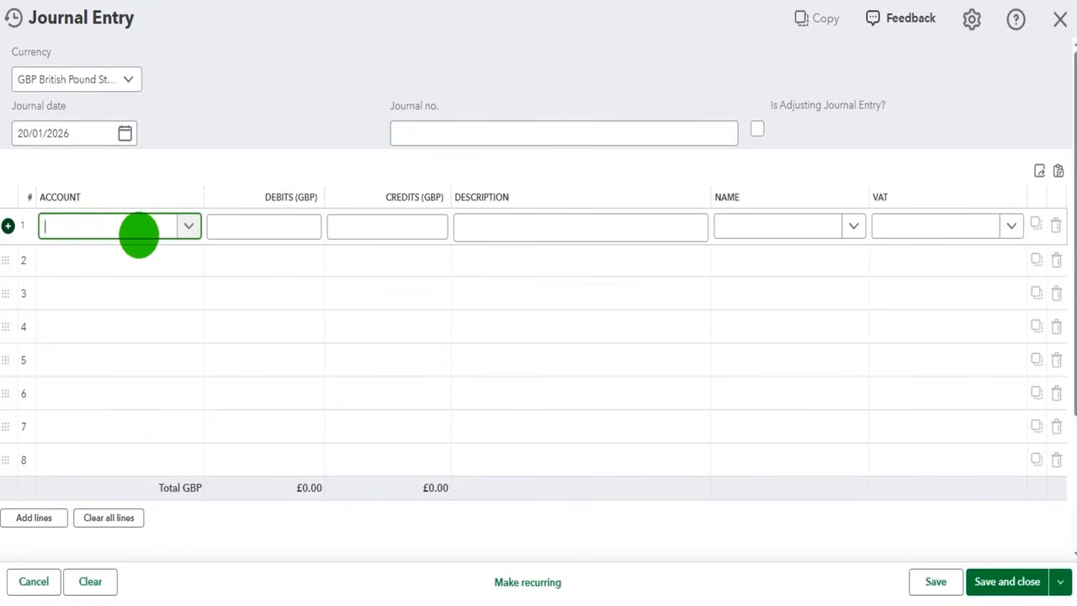
text(ba)
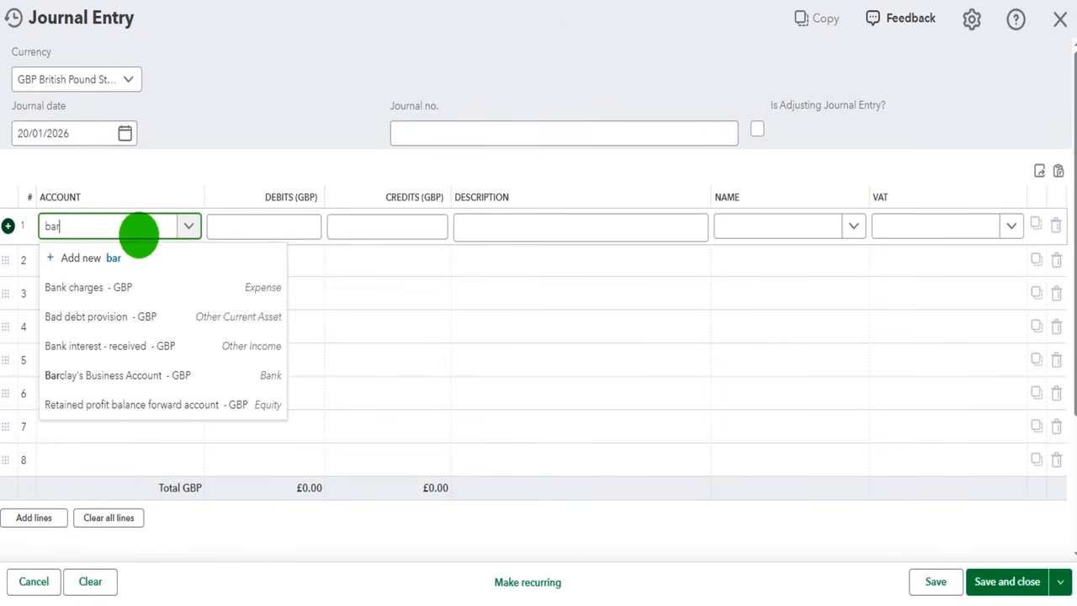
text(r)
click(141, 287)
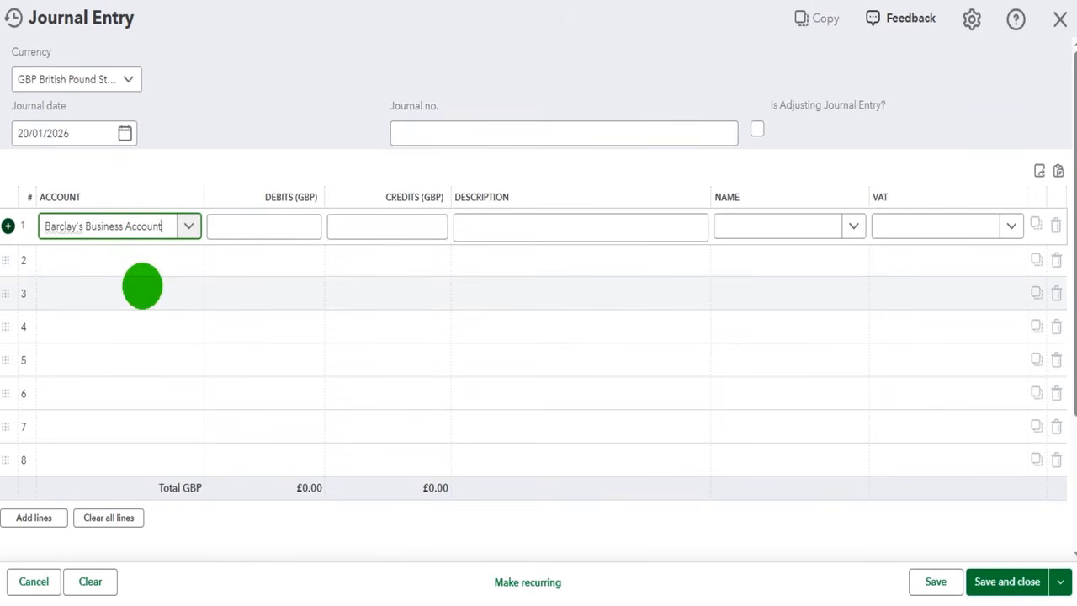
click(427, 227)
key(Tab)
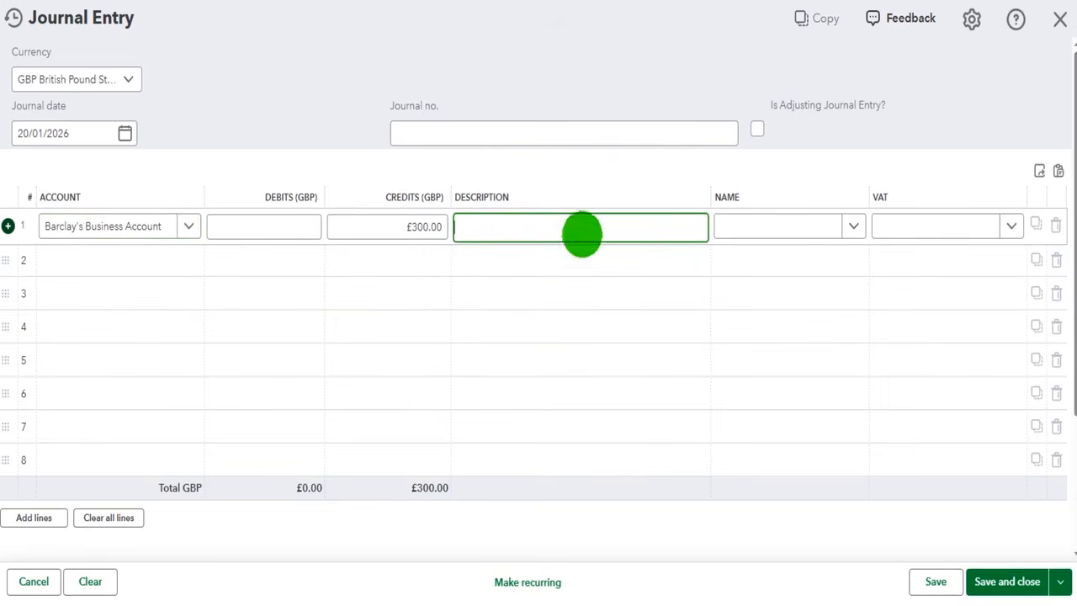
Describe journal line 1 as "Refund to Example Customer 1 (overpaid)"
click(547, 226)
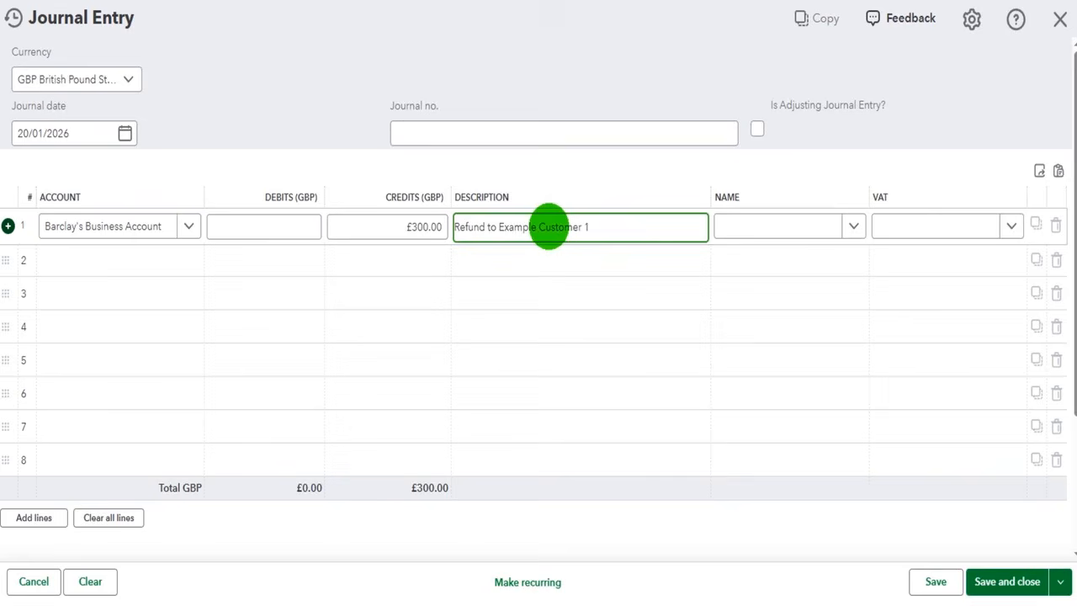
key(Tab)
key(Tab)
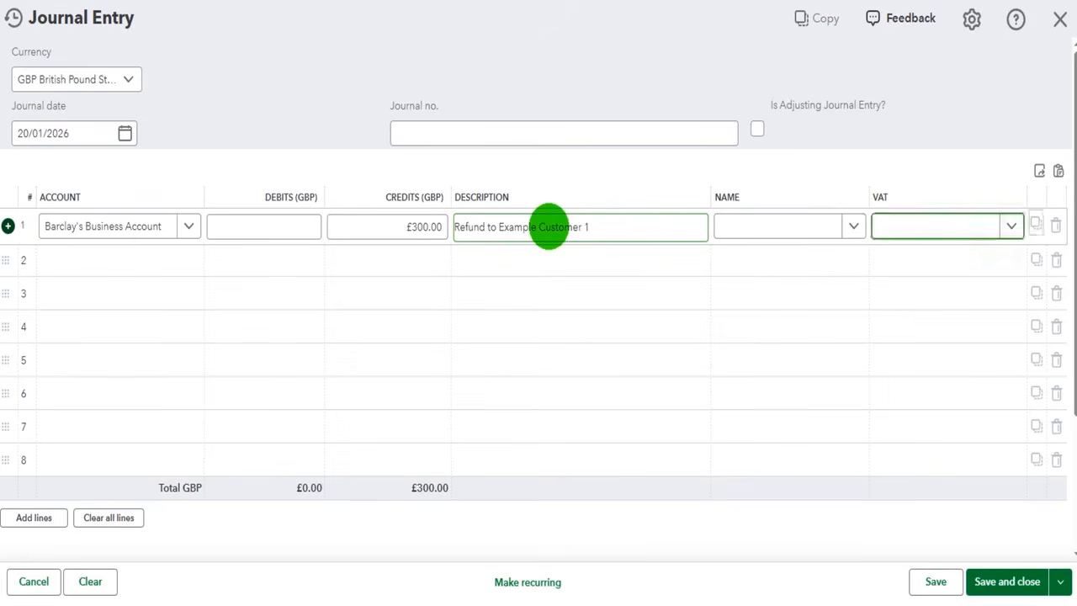
click(664, 225)
click(658, 227)
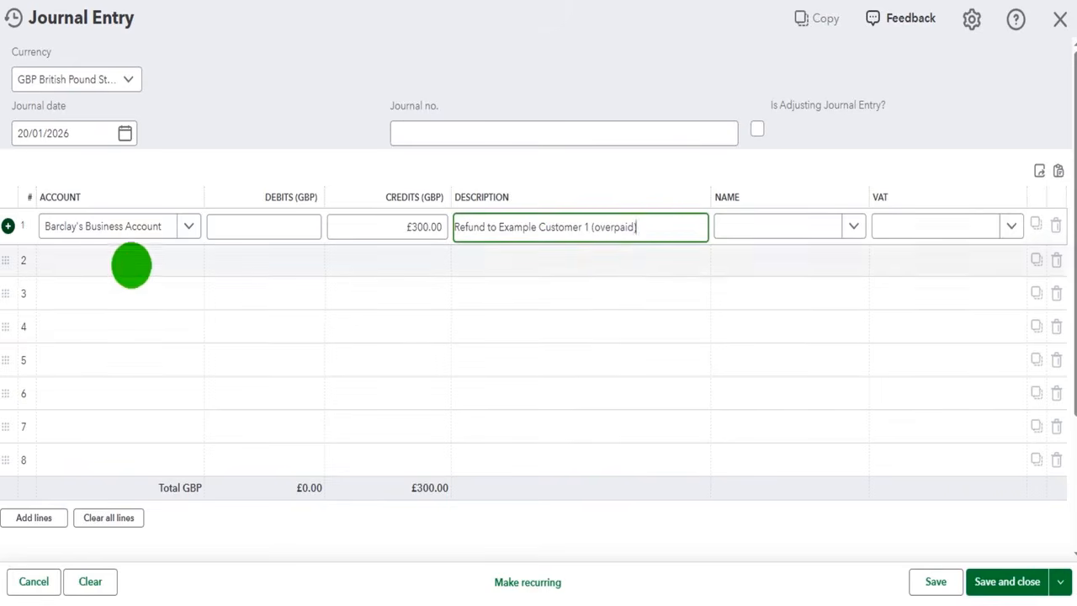
Set journal line 2 to Debtors with the £300.00 debit and the name Example Customer 1, and save and close the entry
click(132, 262)
click(185, 258)
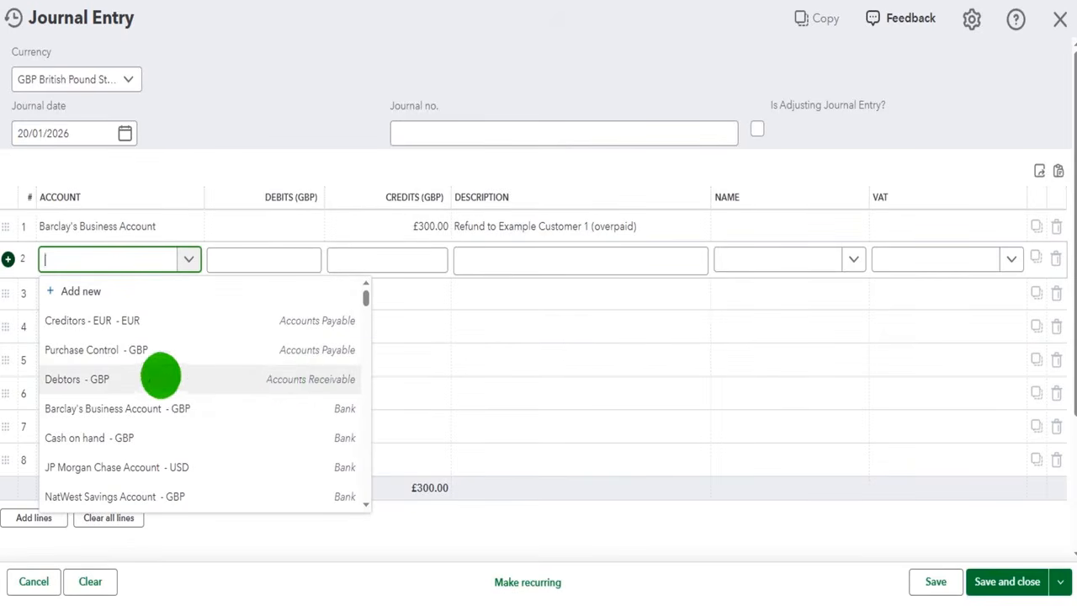
click(134, 378)
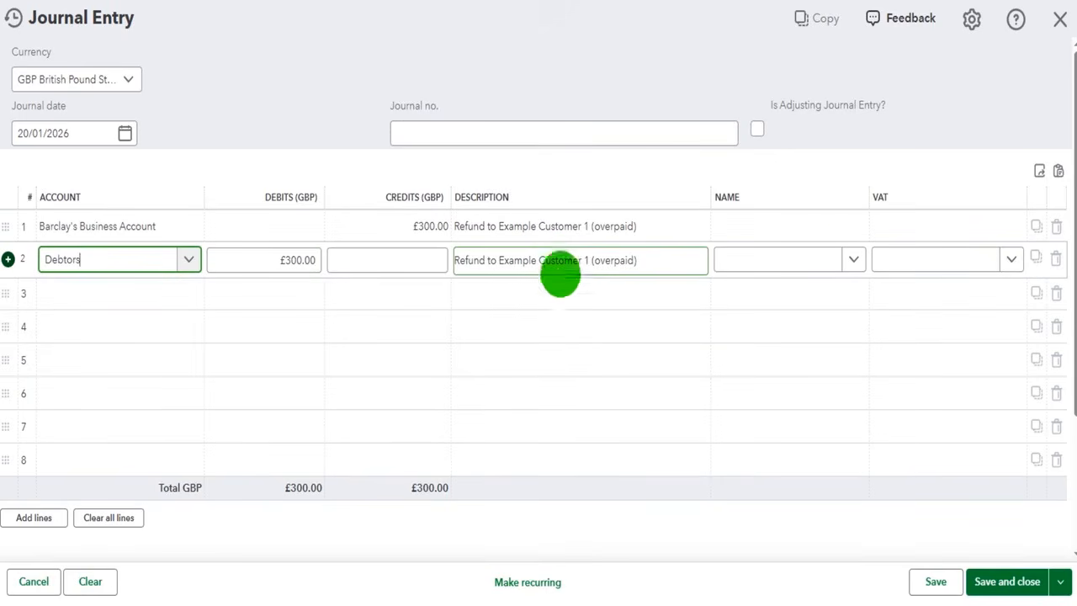
click(788, 260)
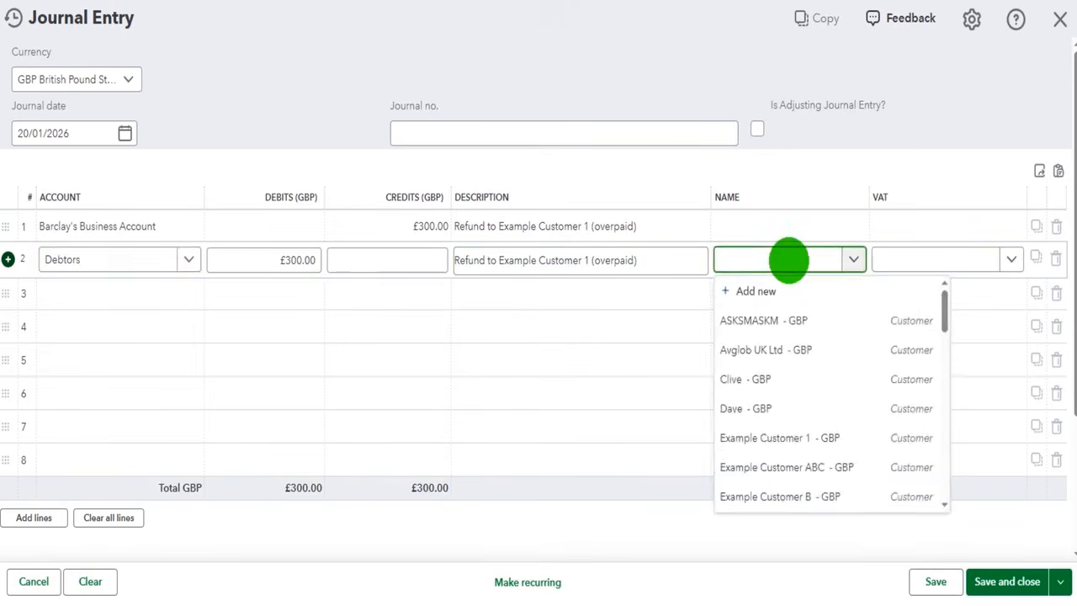
text(exa)
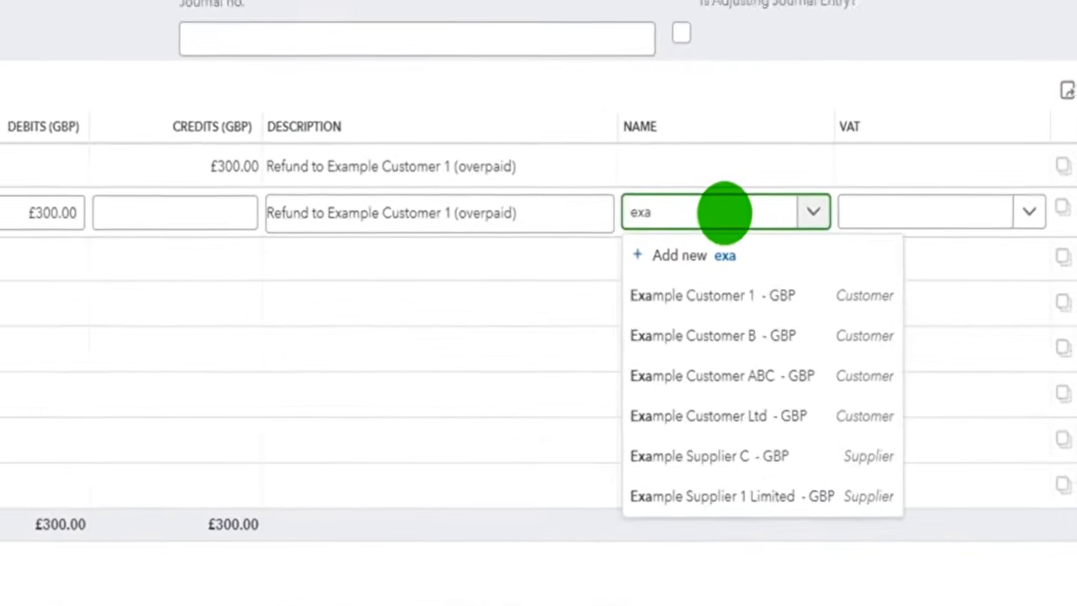
click(747, 295)
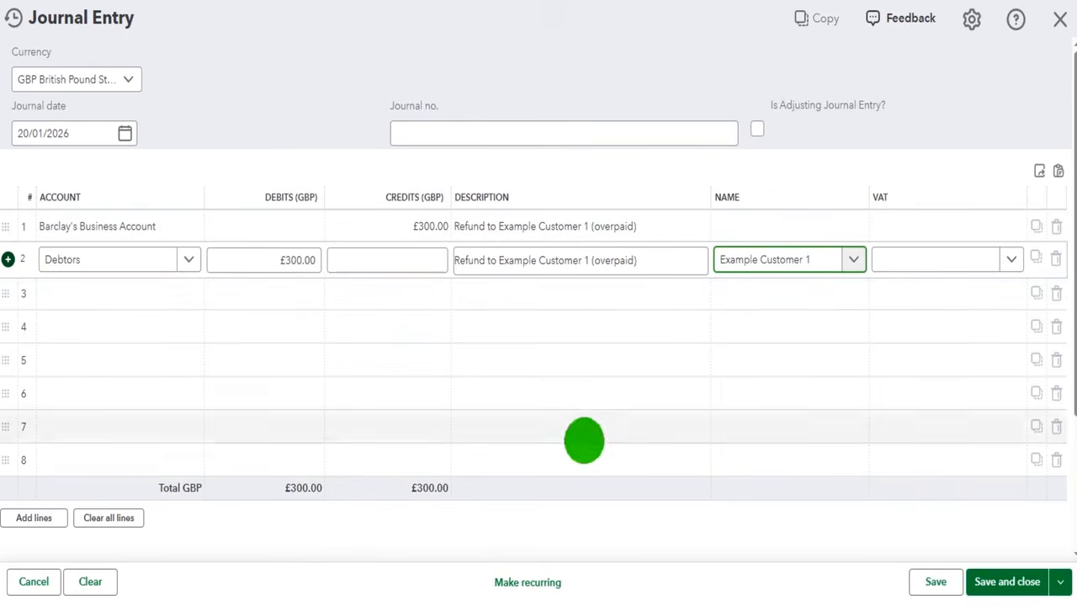
click(1010, 579)
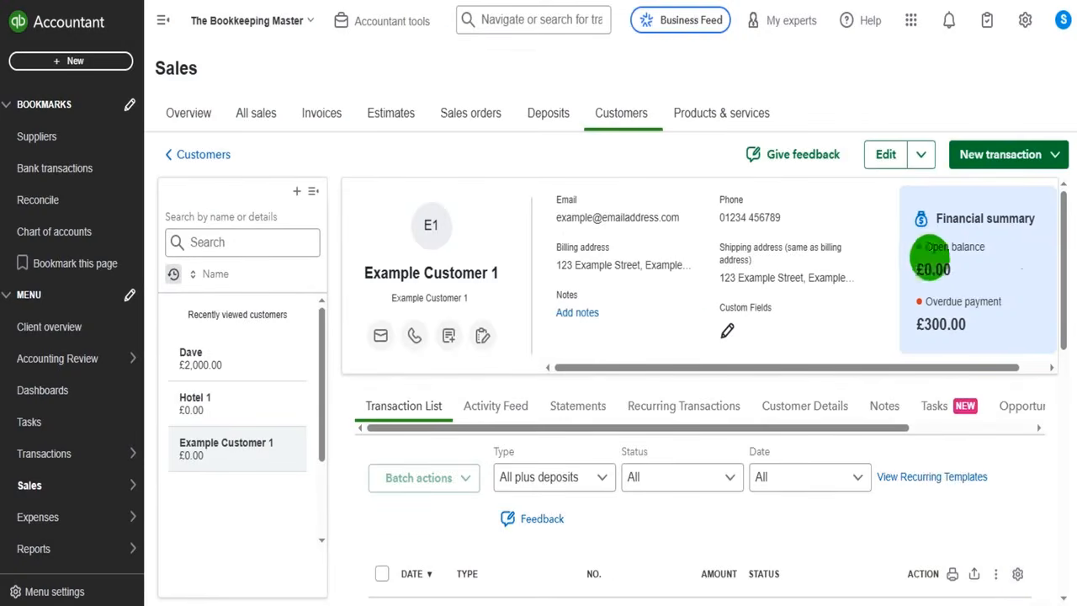
Allocate the remaining £300.00 of the 23/1/26 payment to the journal entry dated 20/01/2026, and save and close the payment
scroll(974, 290, down, 1)
scroll(974, 291, down, 3)
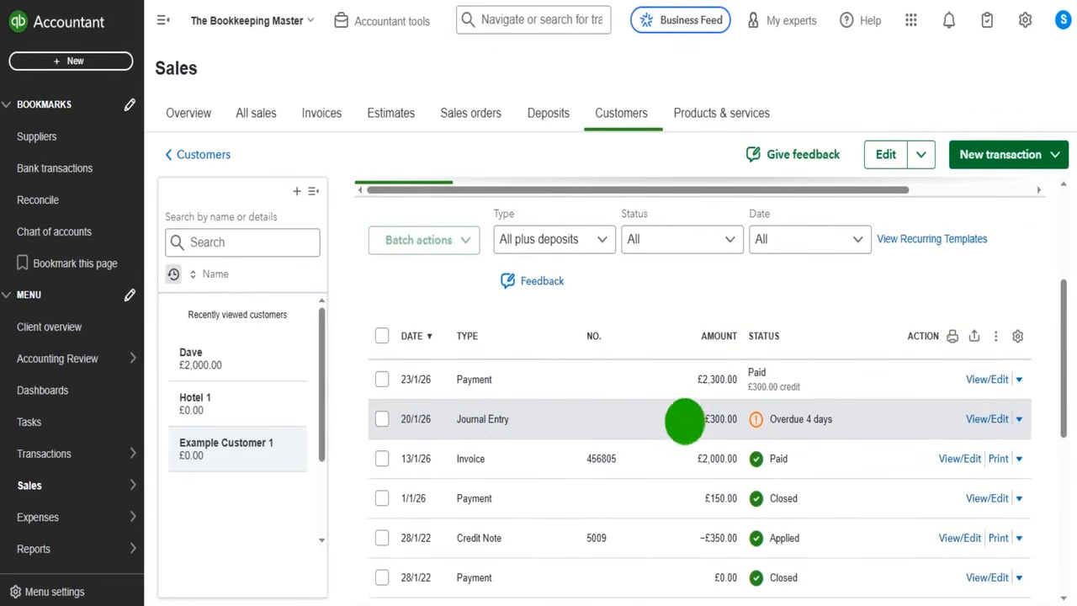
scroll(637, 428, up, 2)
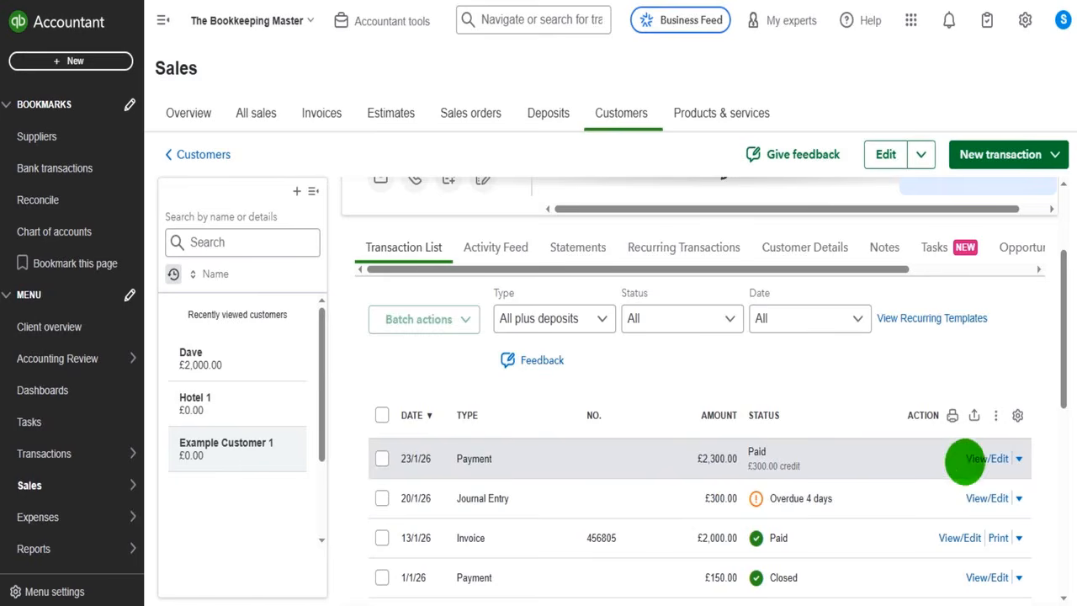
click(980, 458)
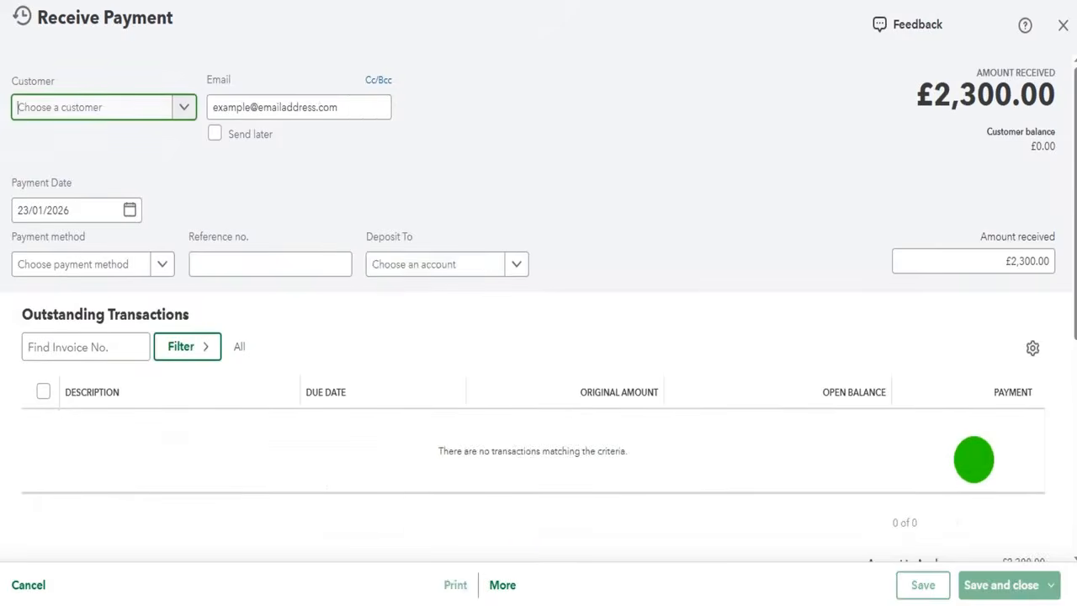
scroll(919, 327, down, 2)
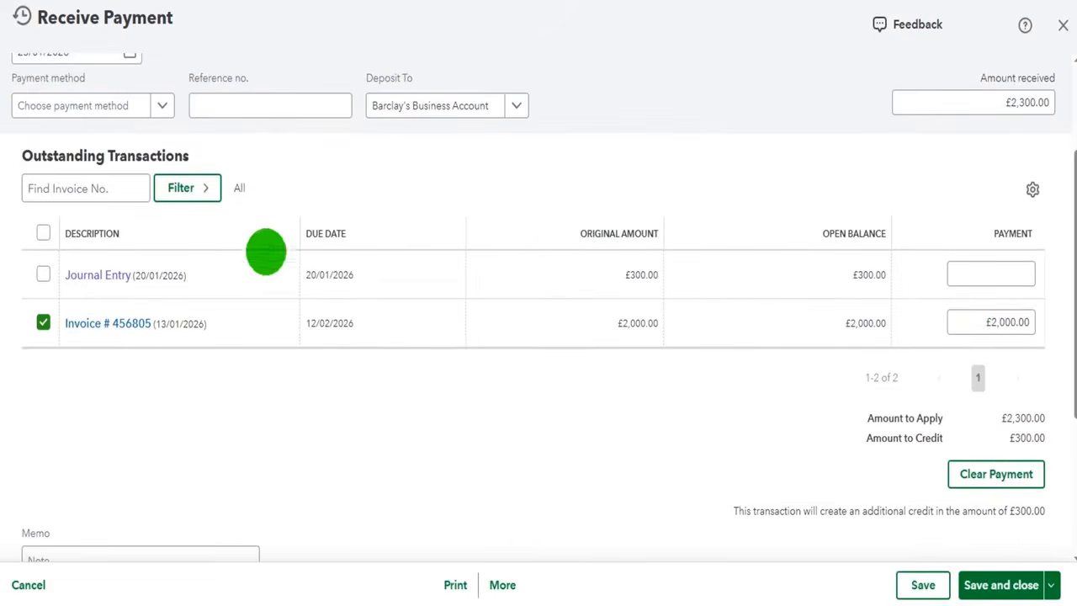
click(43, 274)
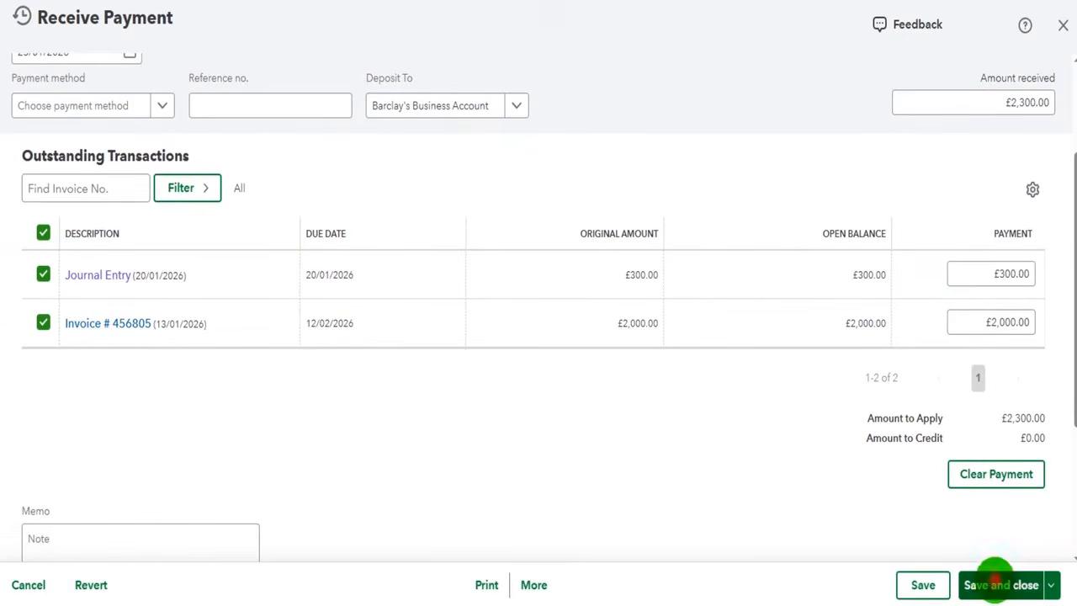
click(995, 583)
click(572, 359)
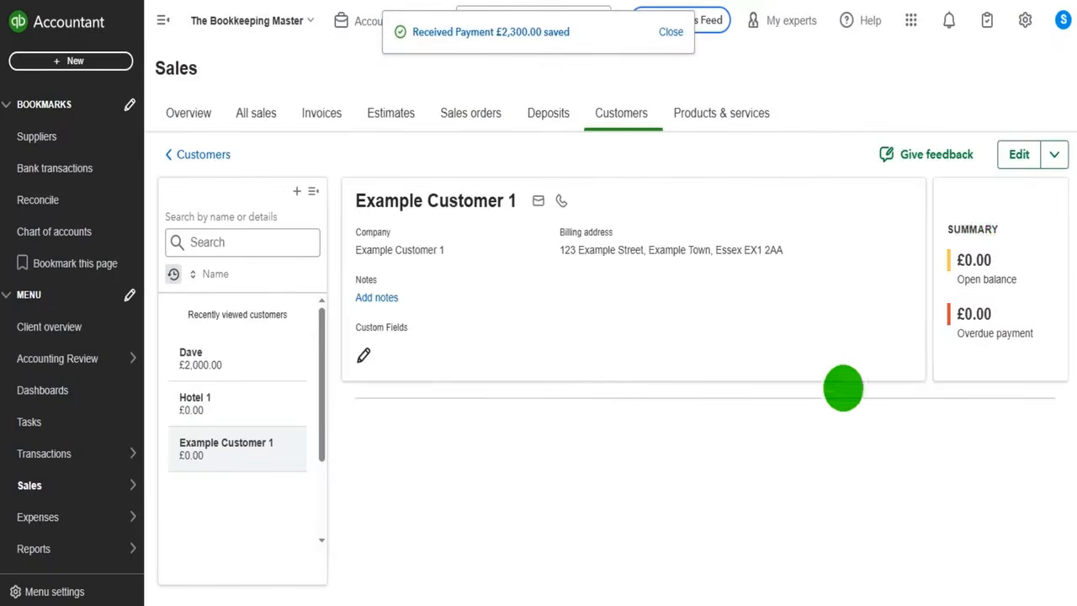
Check the statuses of Example Customer 1's payment, journal entry and invoice, and the customer's open balance
scroll(664, 353, down, 3)
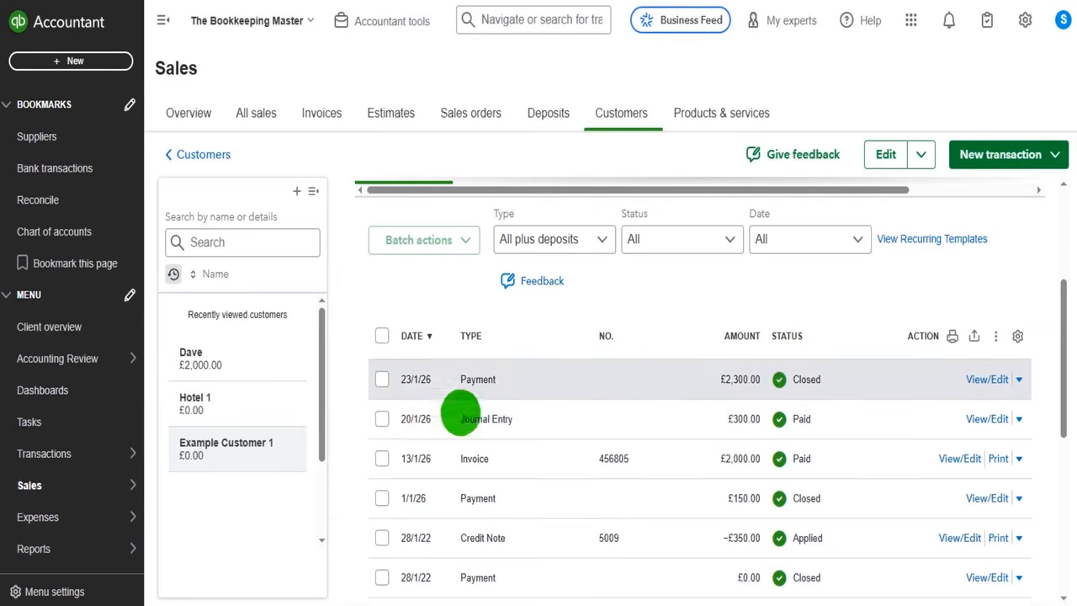
scroll(538, 418, up, 3)
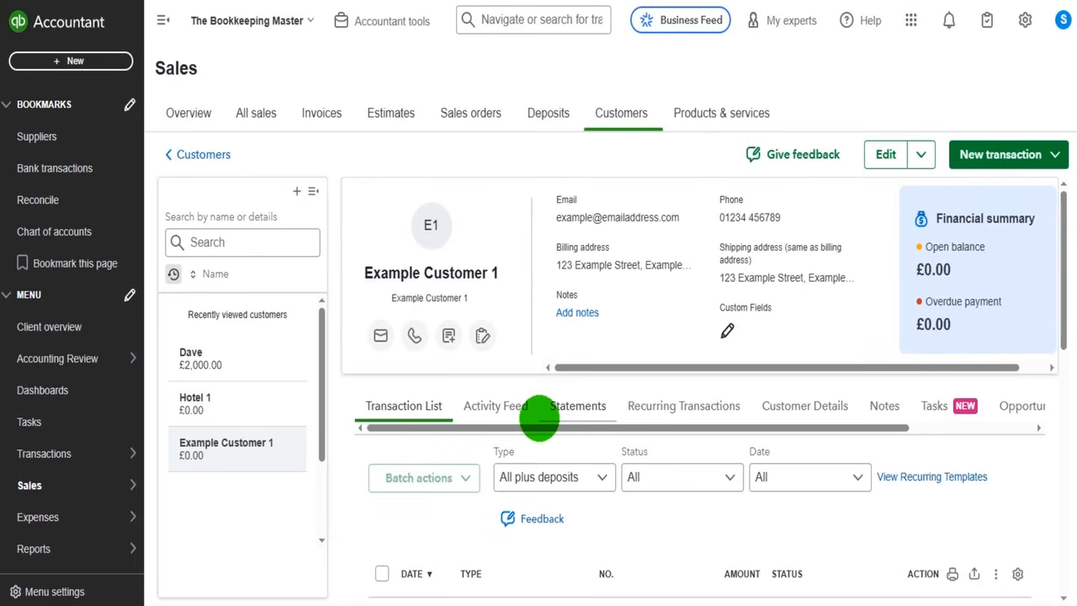
click(79, 61)
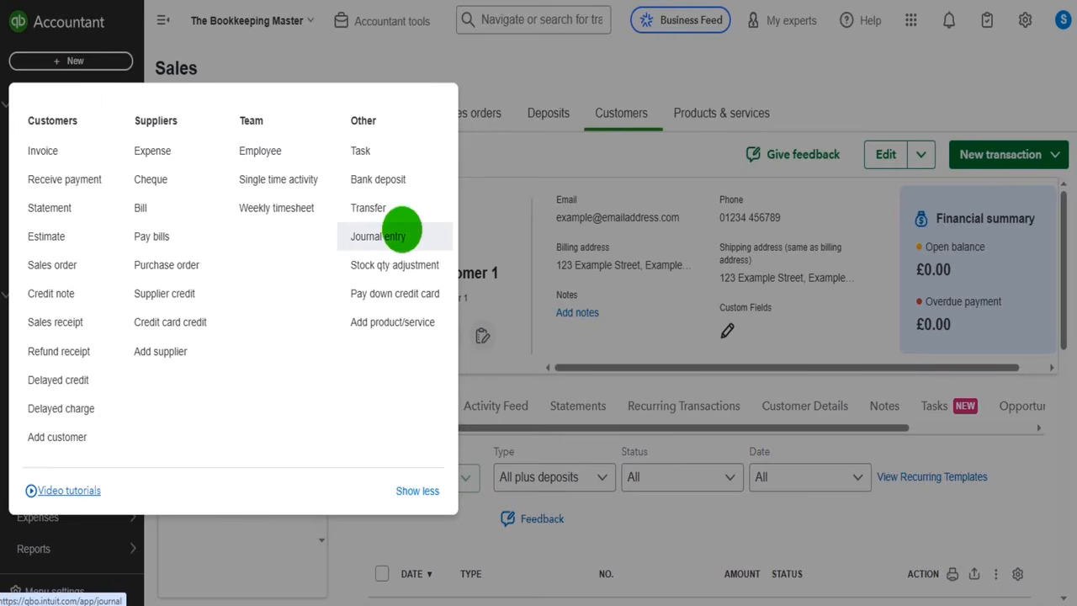
click(525, 169)
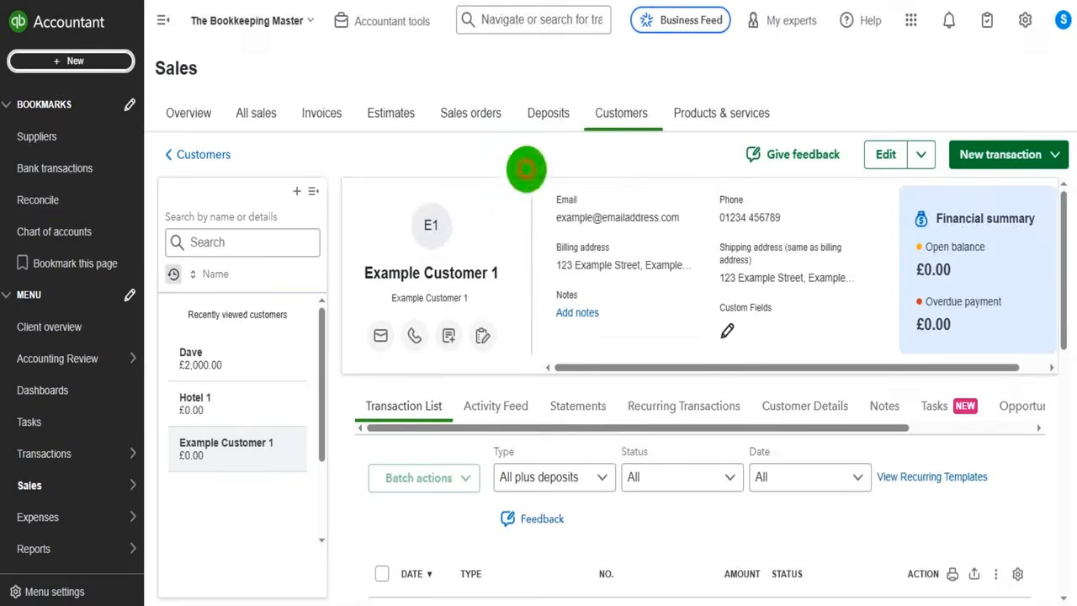
scroll(609, 343, down, 1)
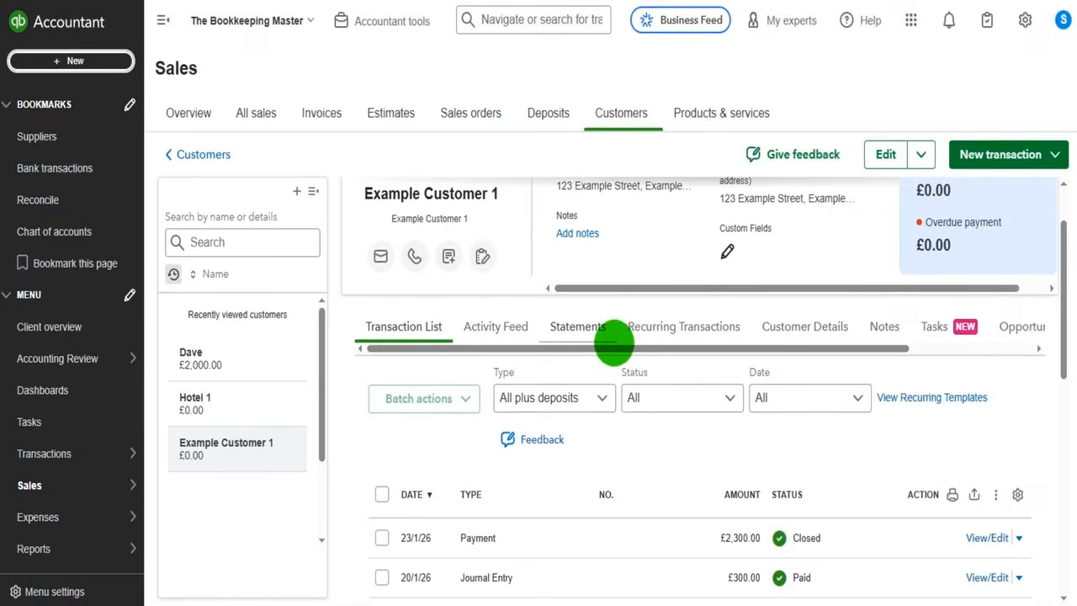
Open the record of Example Supplier 1 Limited from the supplier list
scroll(613, 343, up, 1)
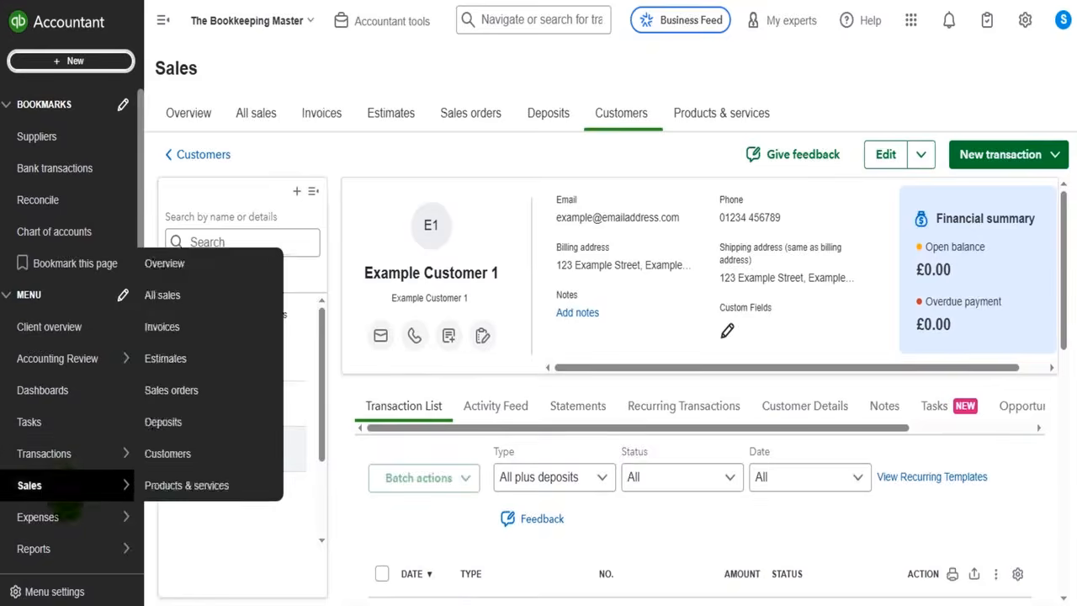
mouse_move(67, 511)
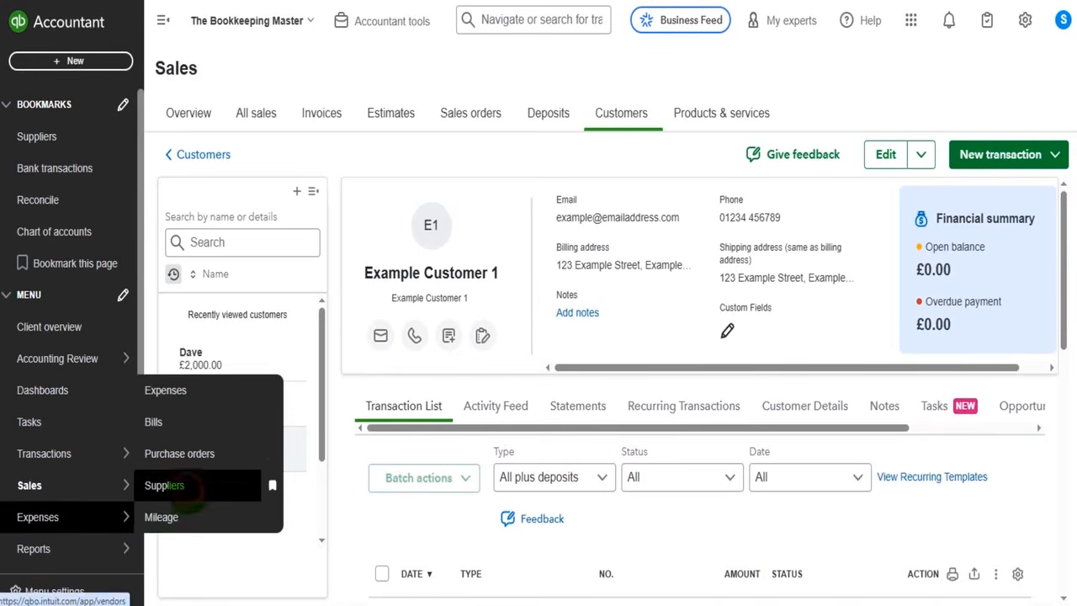
click(187, 489)
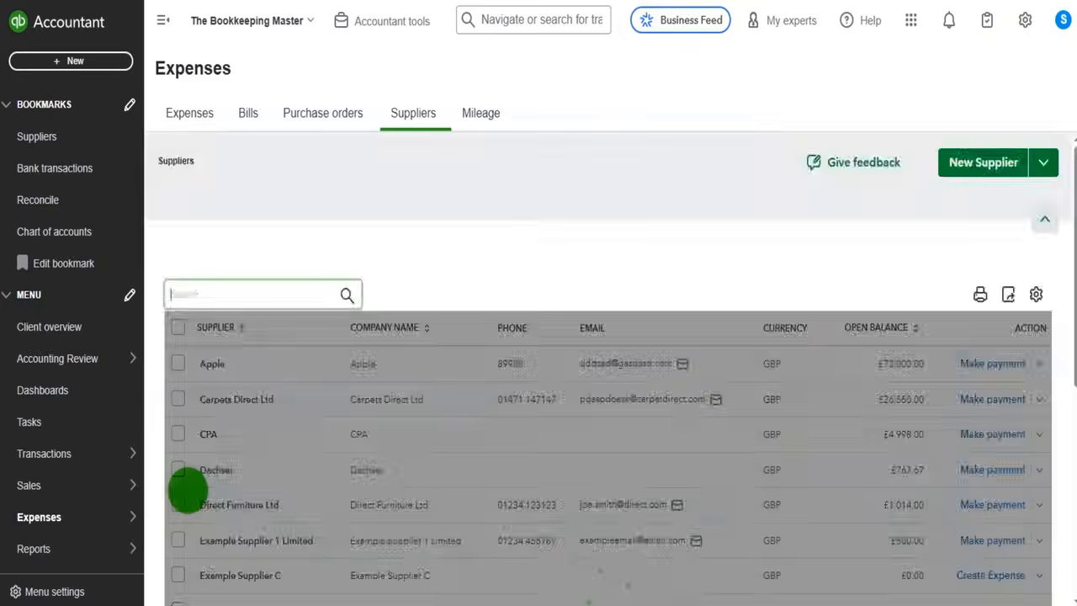
scroll(607, 316, down, 3)
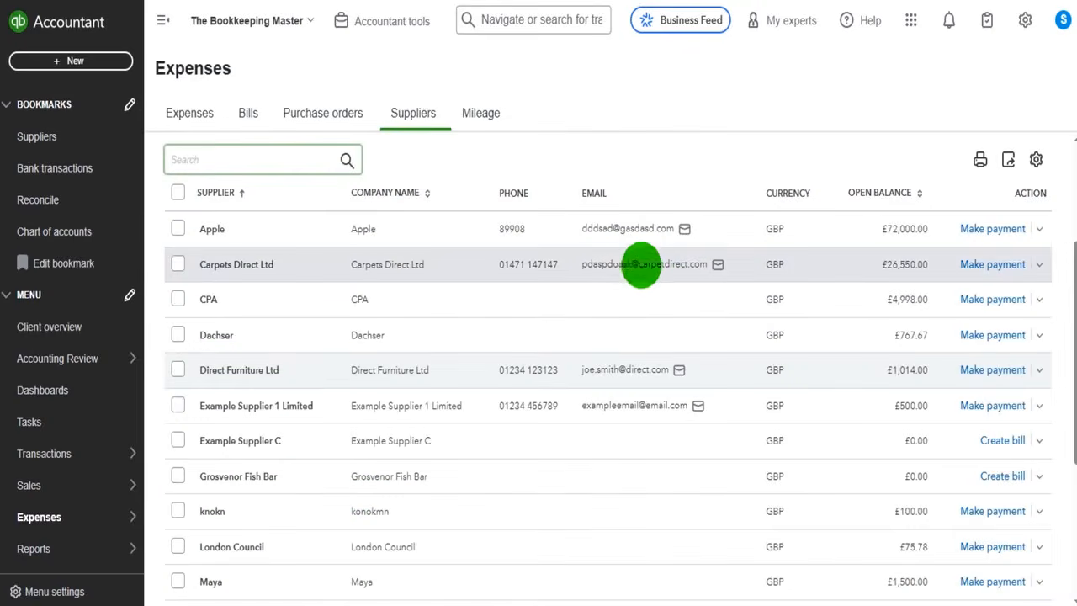
scroll(525, 292, down, 1)
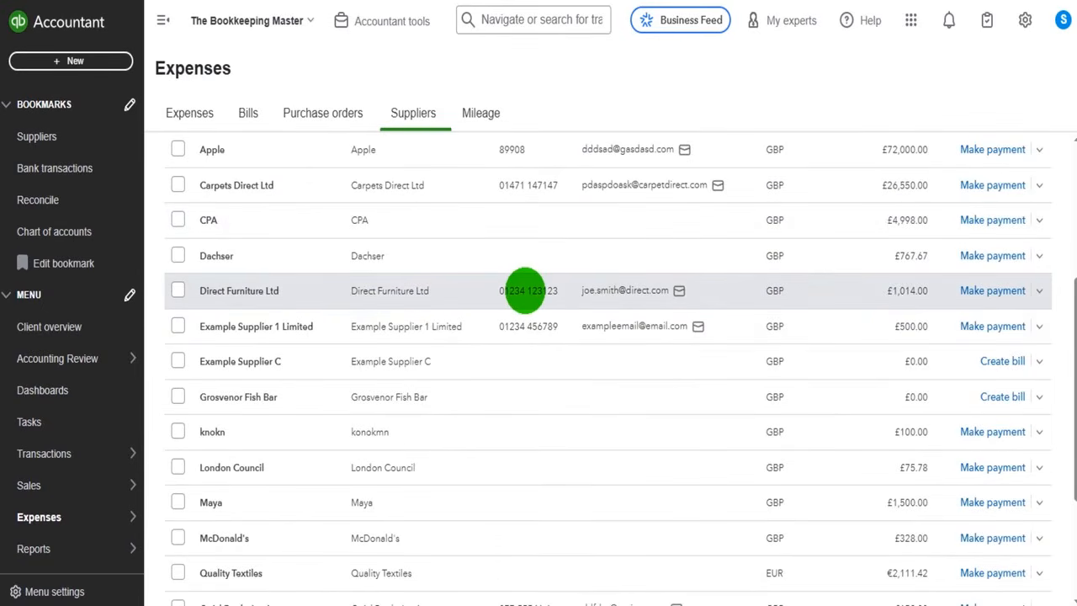
click(314, 327)
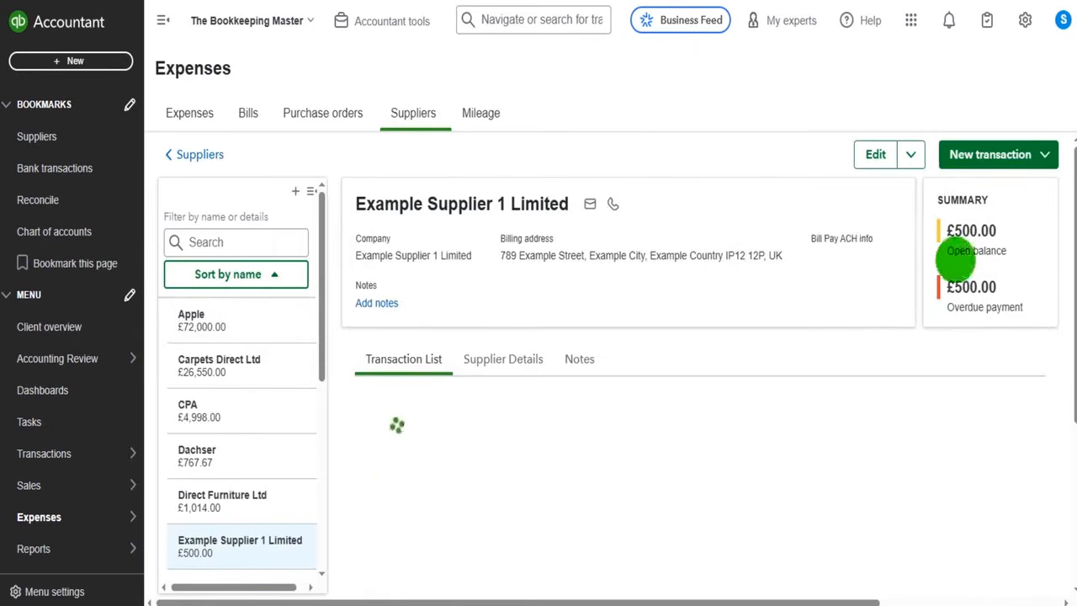
Mark the £500.00 bill dated 14/01/2026 as paid with a payment amount of £525.00, and save and close the payment
scroll(871, 329, down, 5)
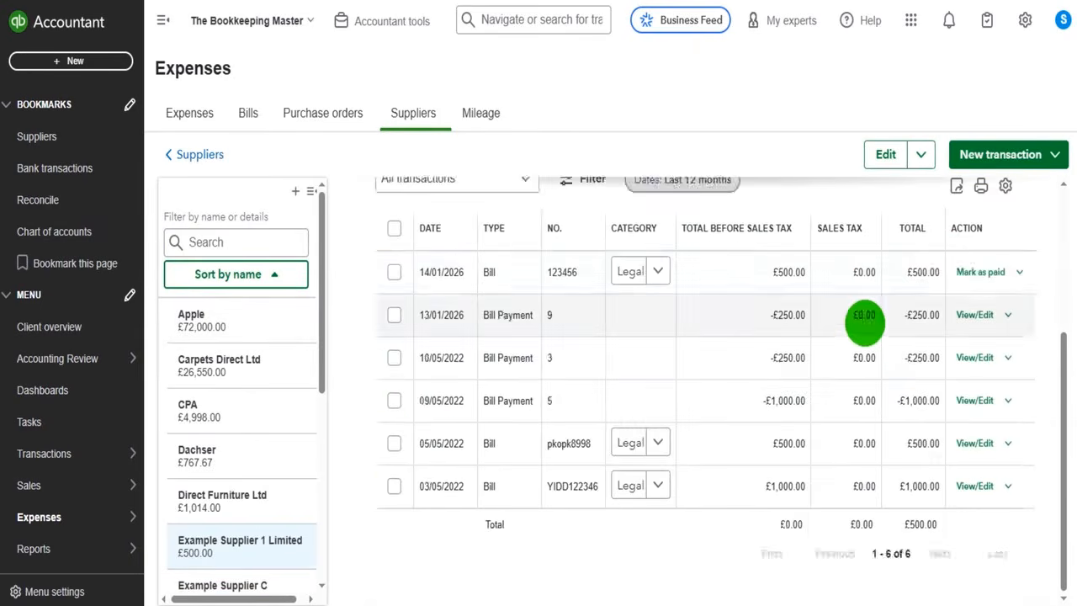
scroll(865, 322, up, 1)
click(975, 353)
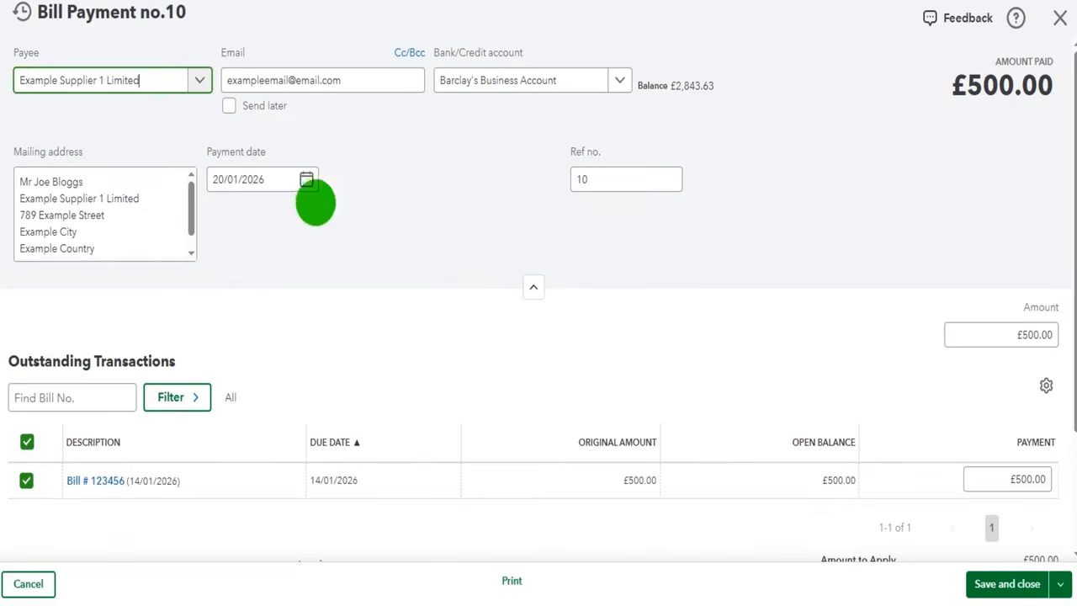
click(960, 328)
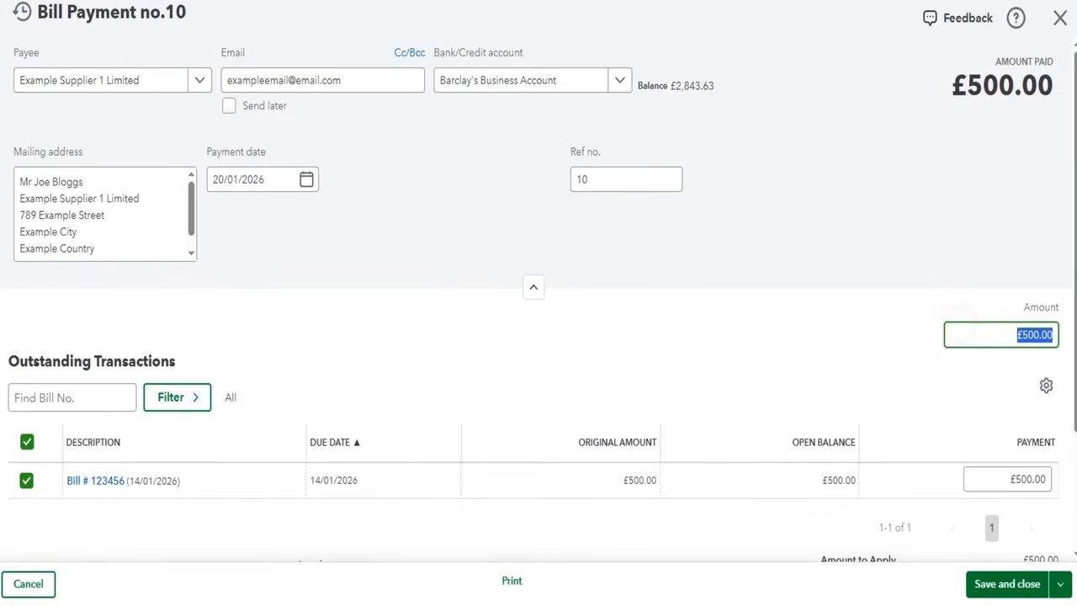
key(Tab)
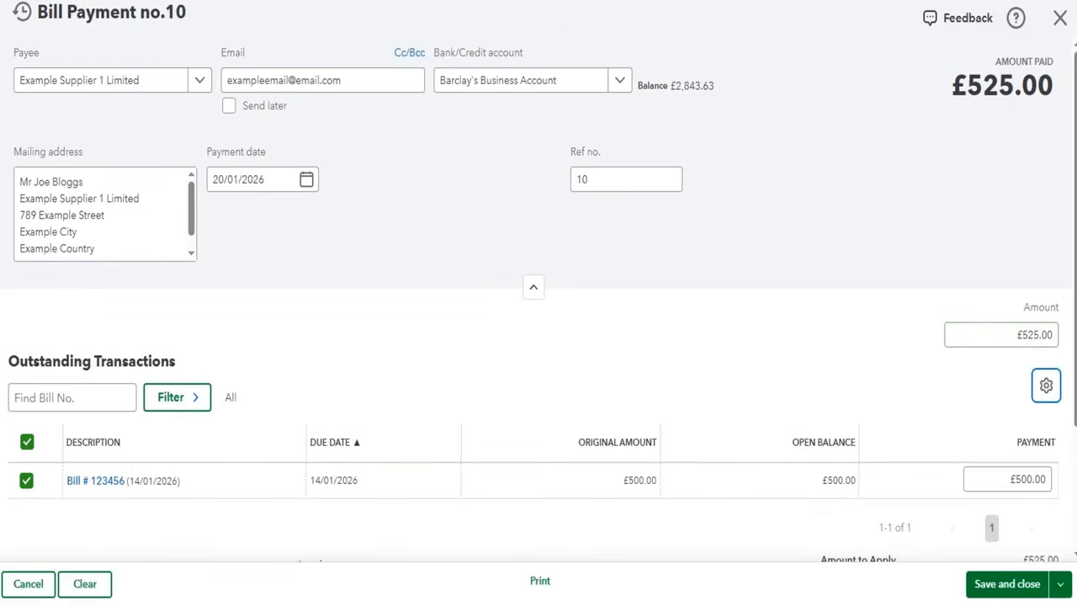
click(1005, 583)
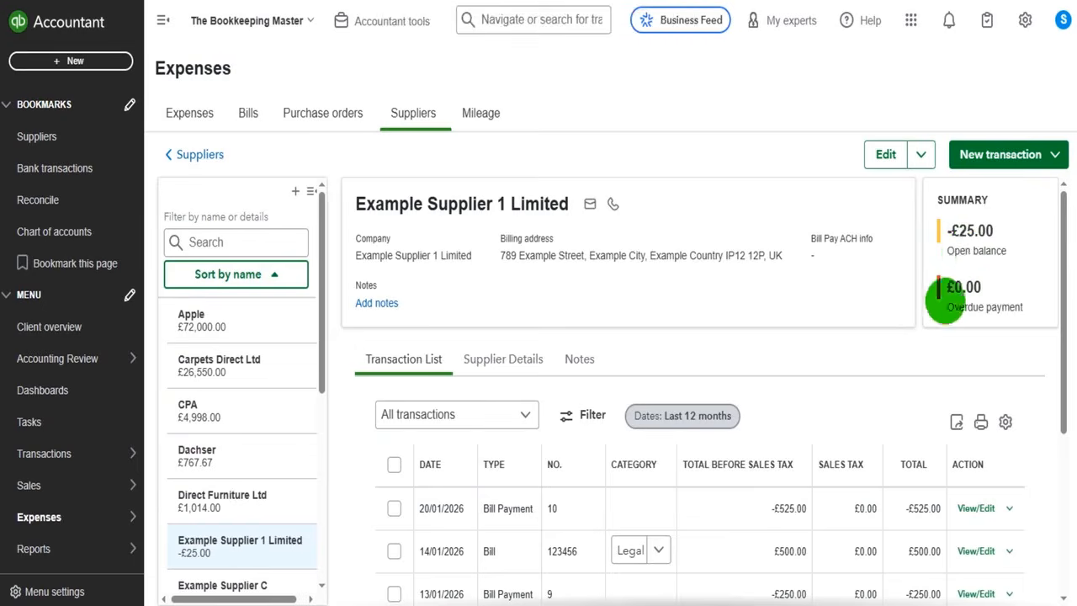
Start a new journal entry dated 22/01/2026 and clear its journal number
scroll(942, 303, down, 1)
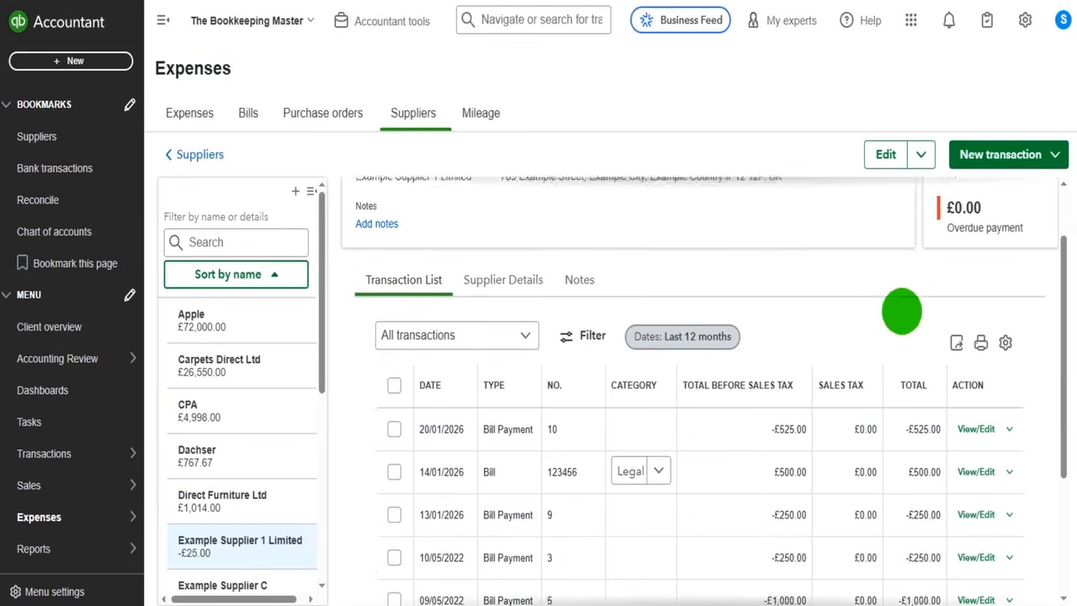
scroll(900, 308, up, 1)
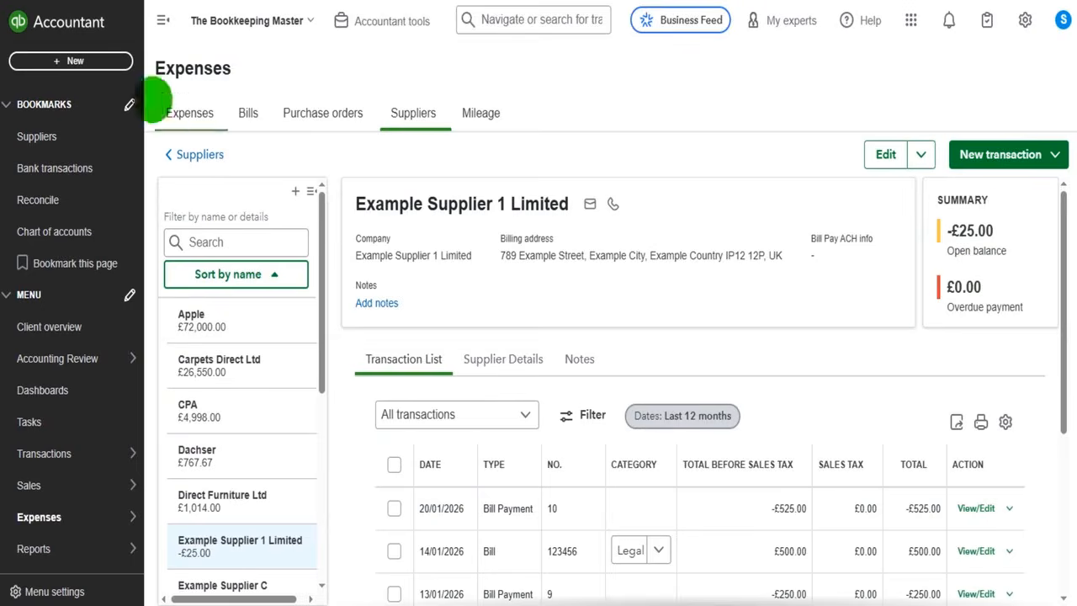
click(116, 64)
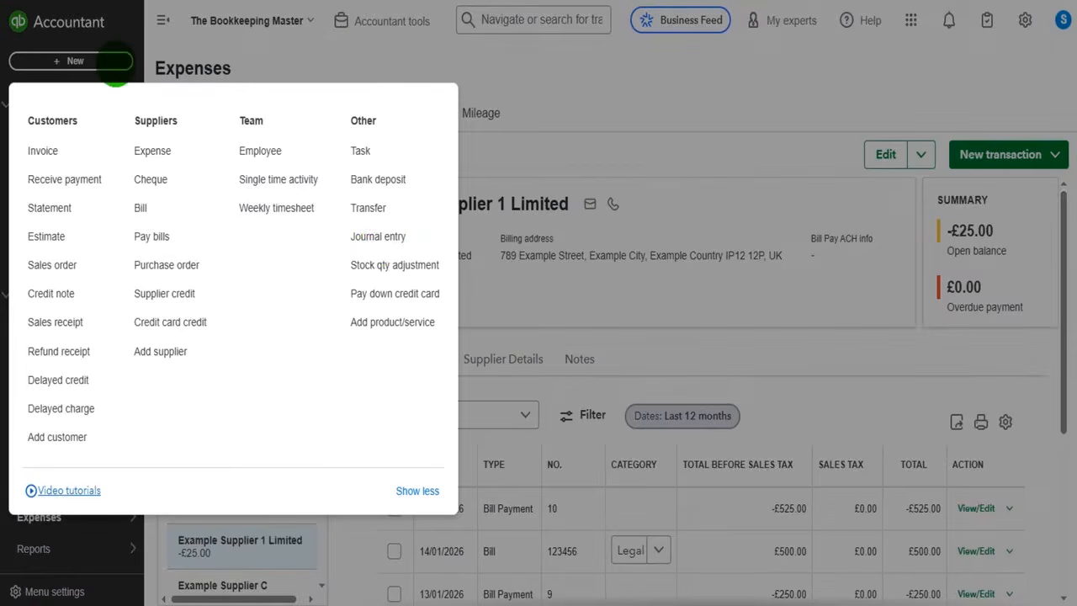
click(379, 239)
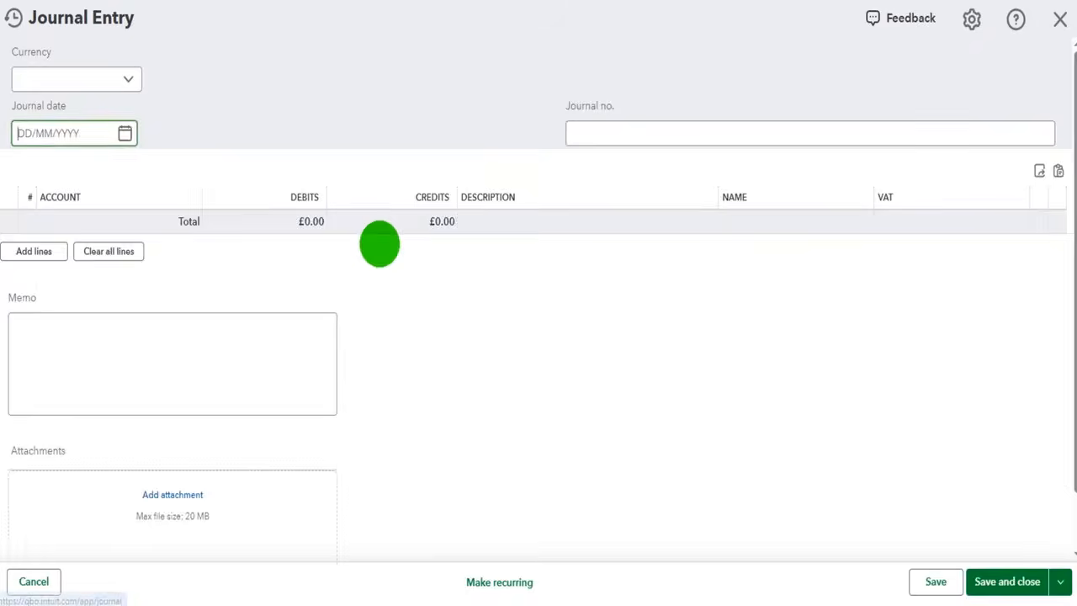
click(124, 133)
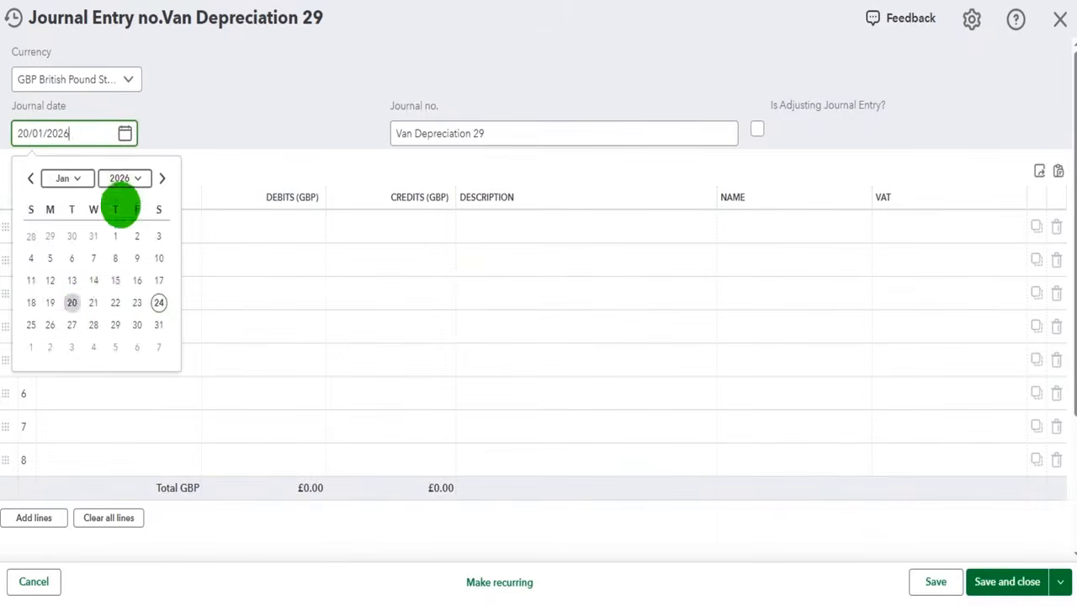
click(114, 303)
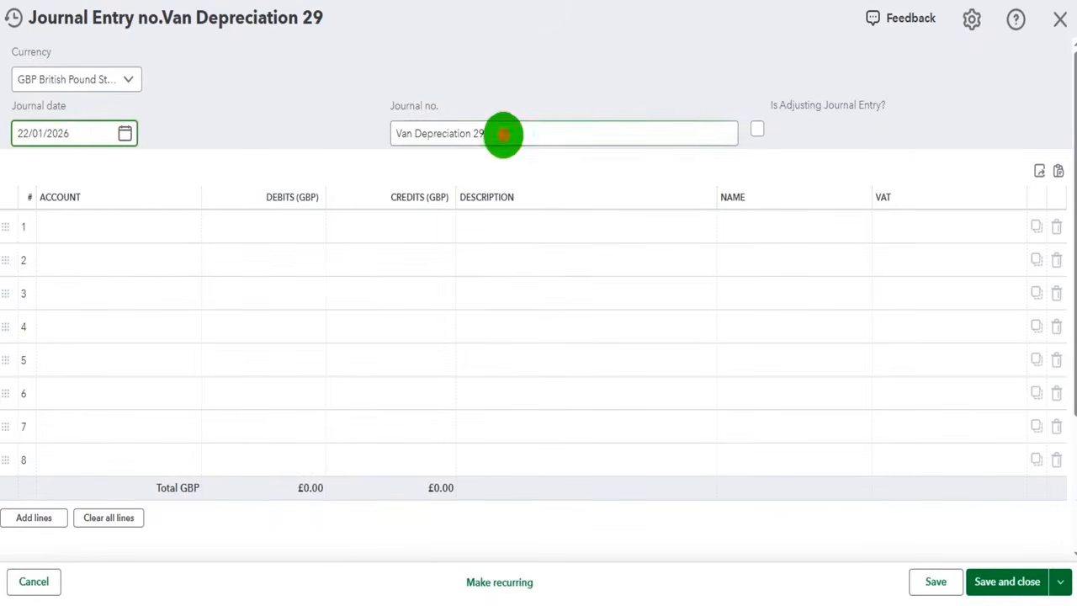
triple_click(502, 133)
key(BackSpace)
Fill journal line 1 with NatWest Savings Account, a £25.00 debit and the description "Refund from Example Supplier (Overpaid)"
click(170, 228)
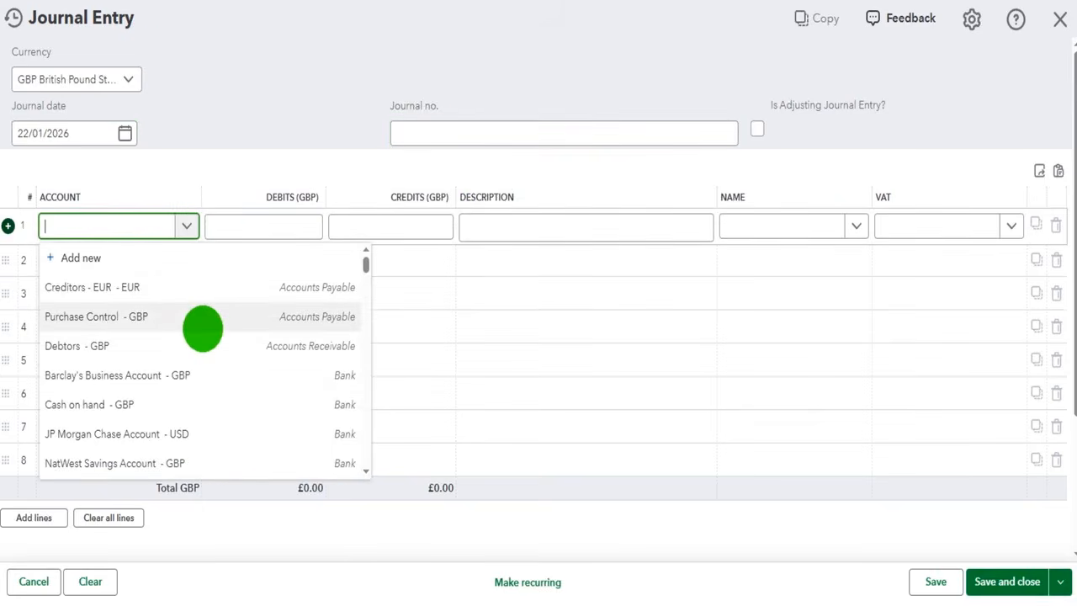
scroll(168, 349, down, 1)
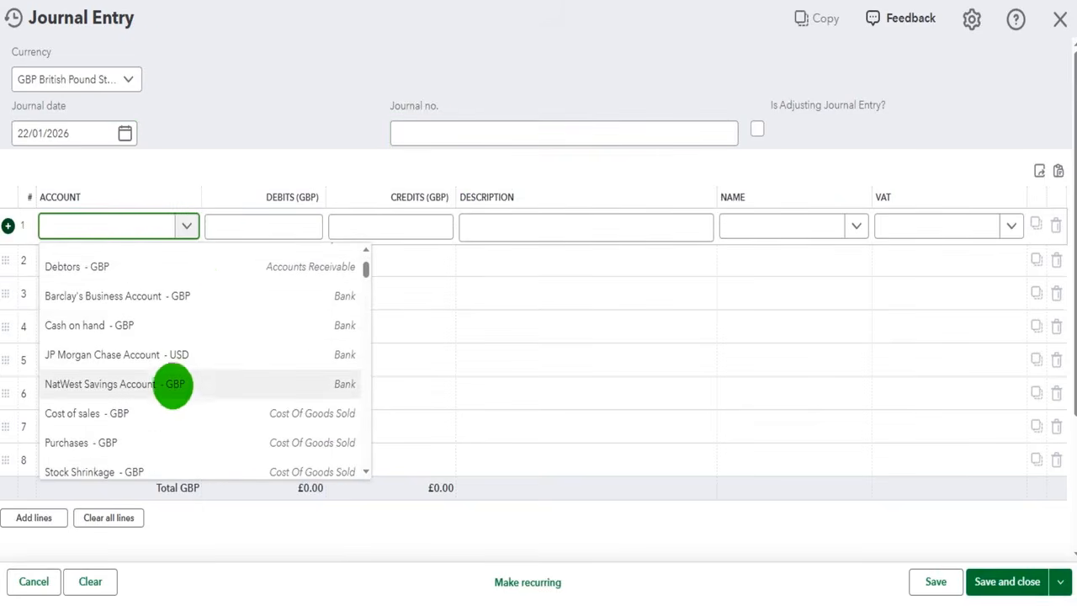
click(173, 385)
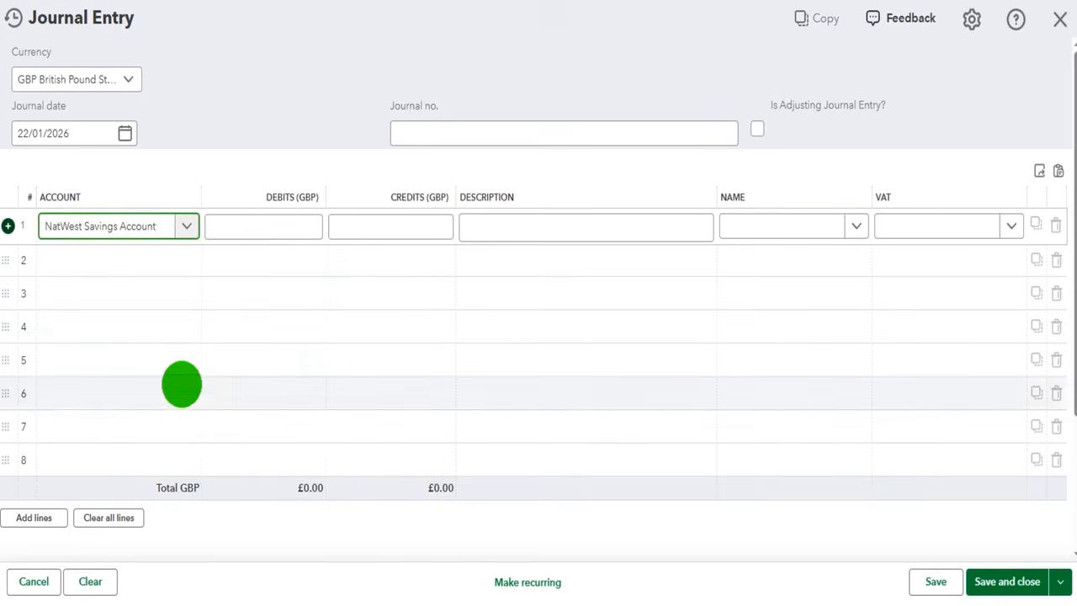
click(305, 227)
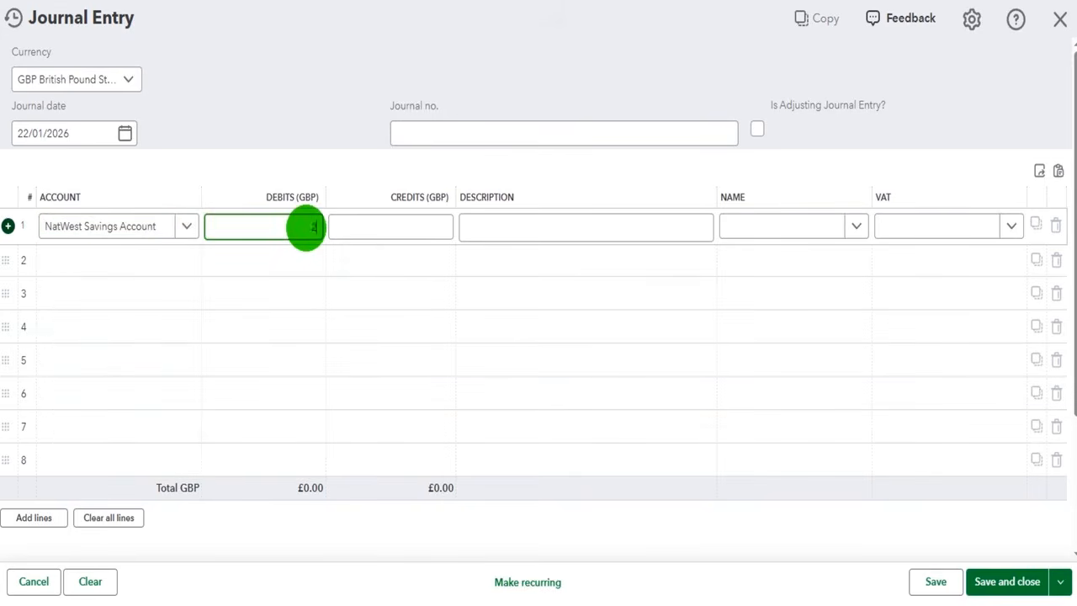
click(571, 225)
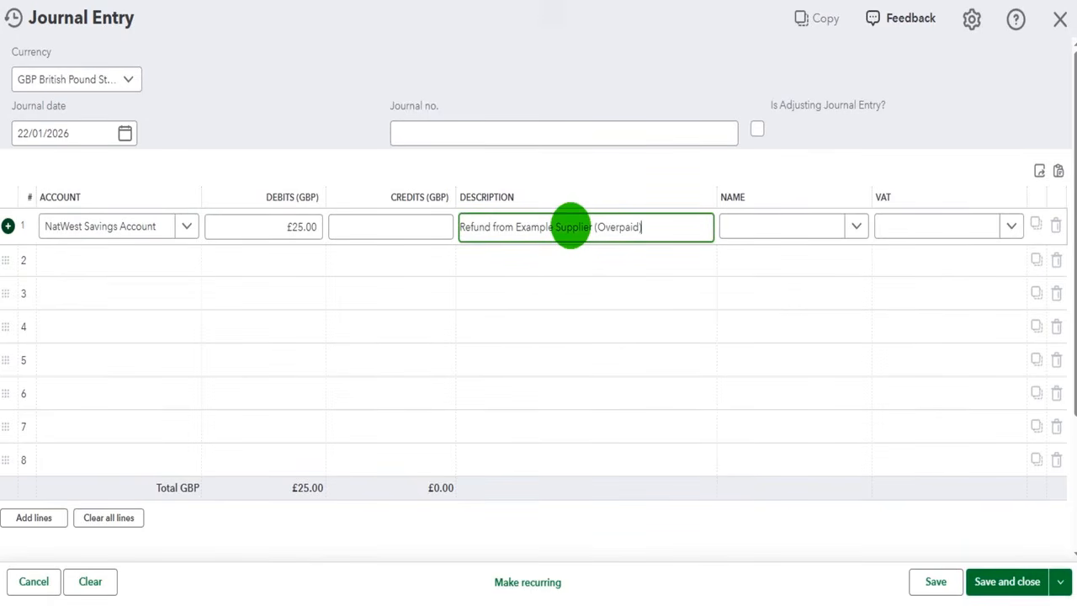
Set journal line 2 to Purchase Control with the £25.00 credit and the name Example Supplier 1 Limited, and save and close the entry
click(143, 260)
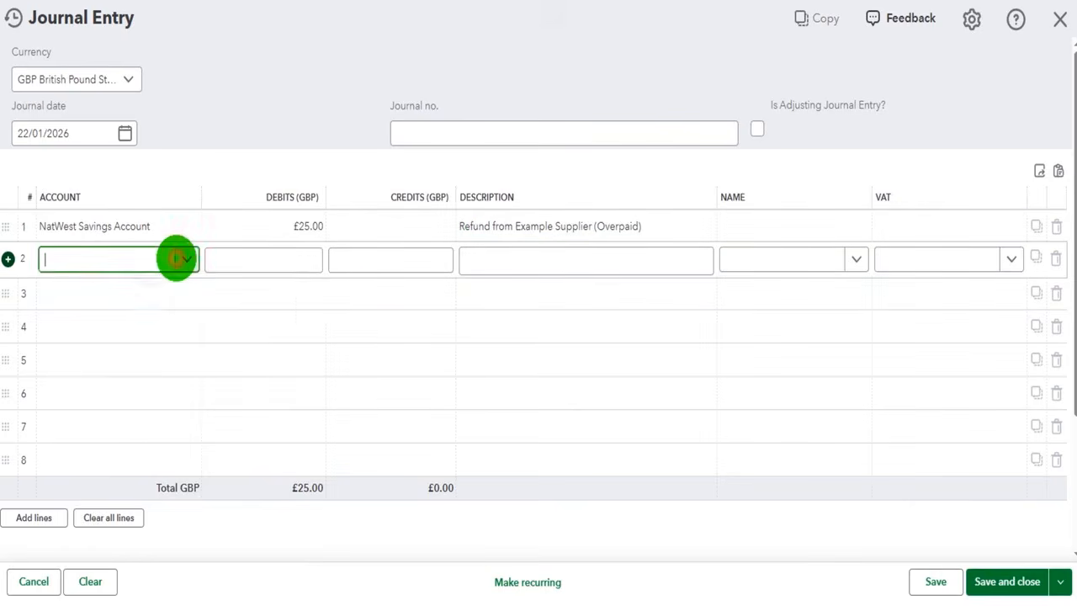
click(173, 260)
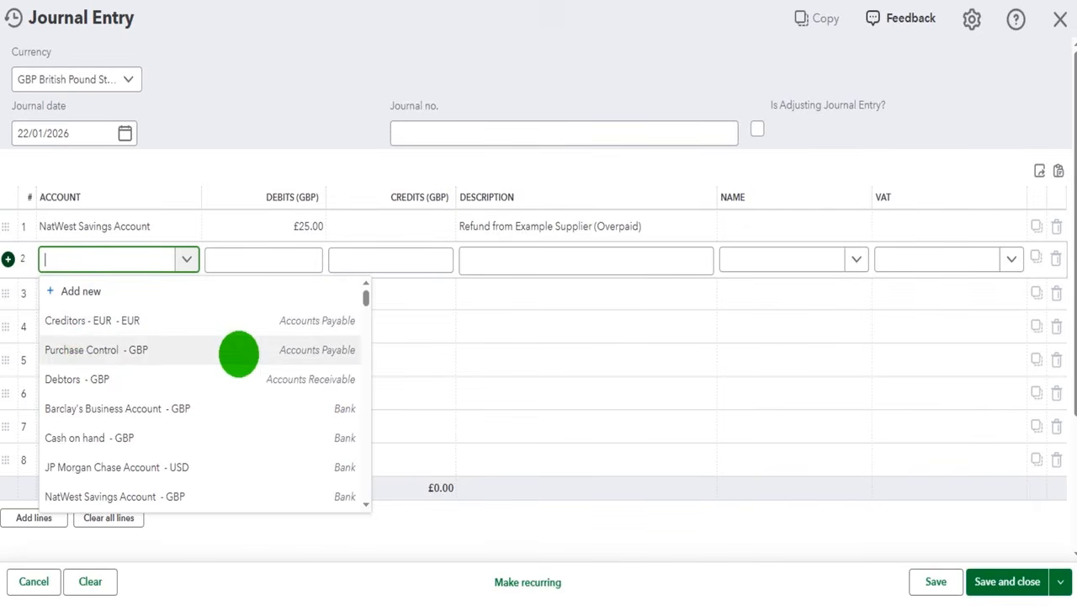
click(238, 353)
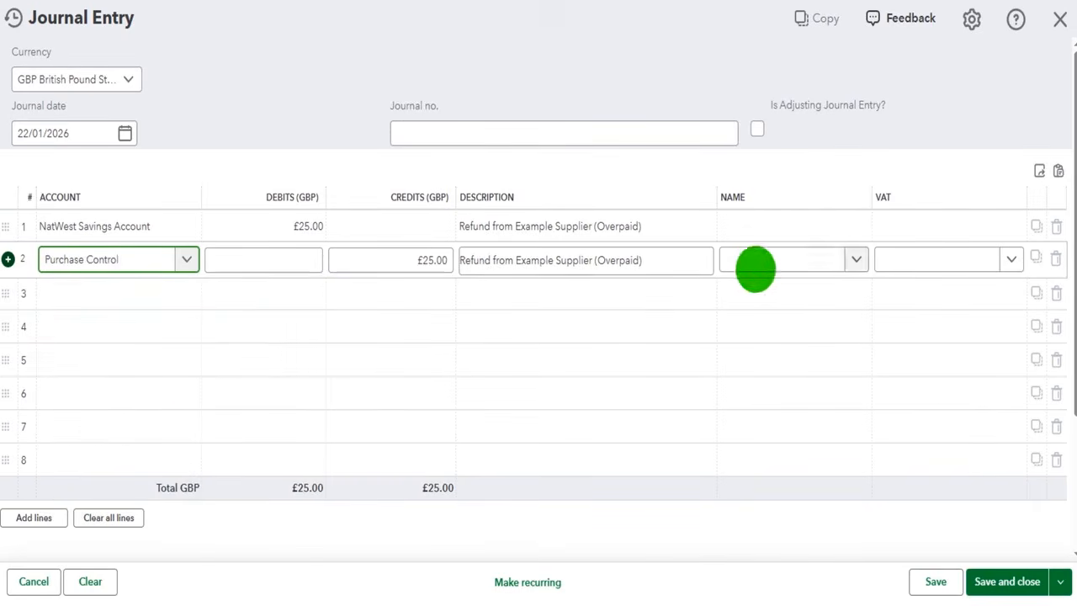
click(780, 261)
text(exam)
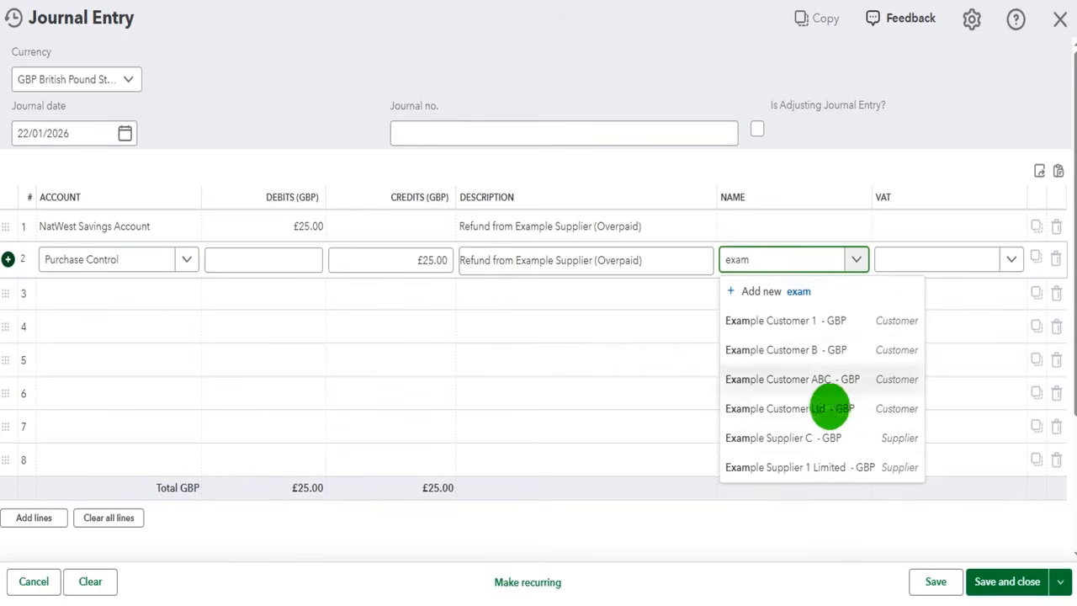
click(821, 468)
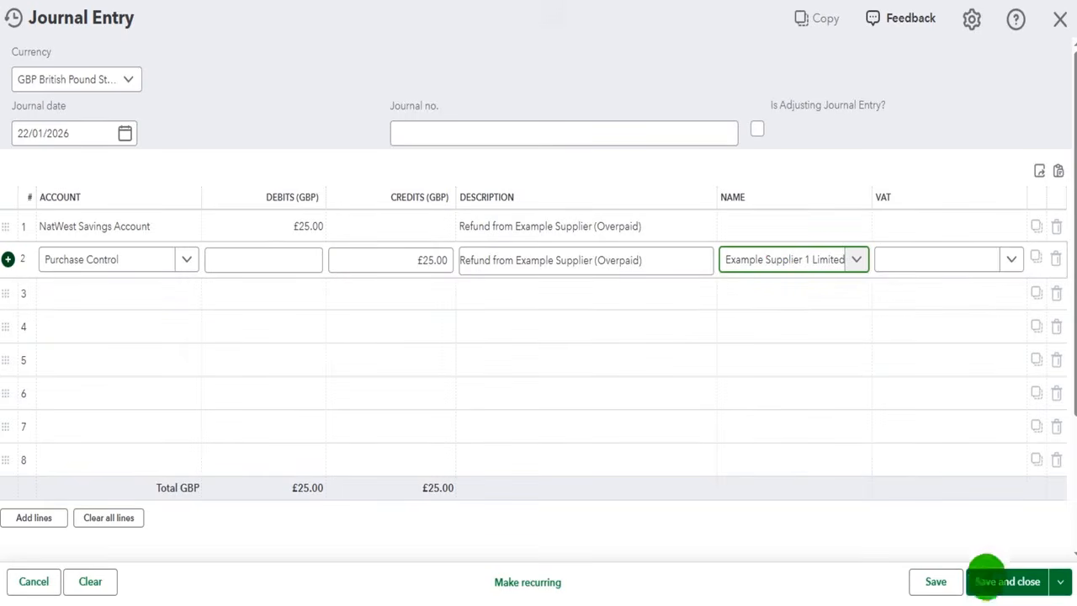
click(998, 584)
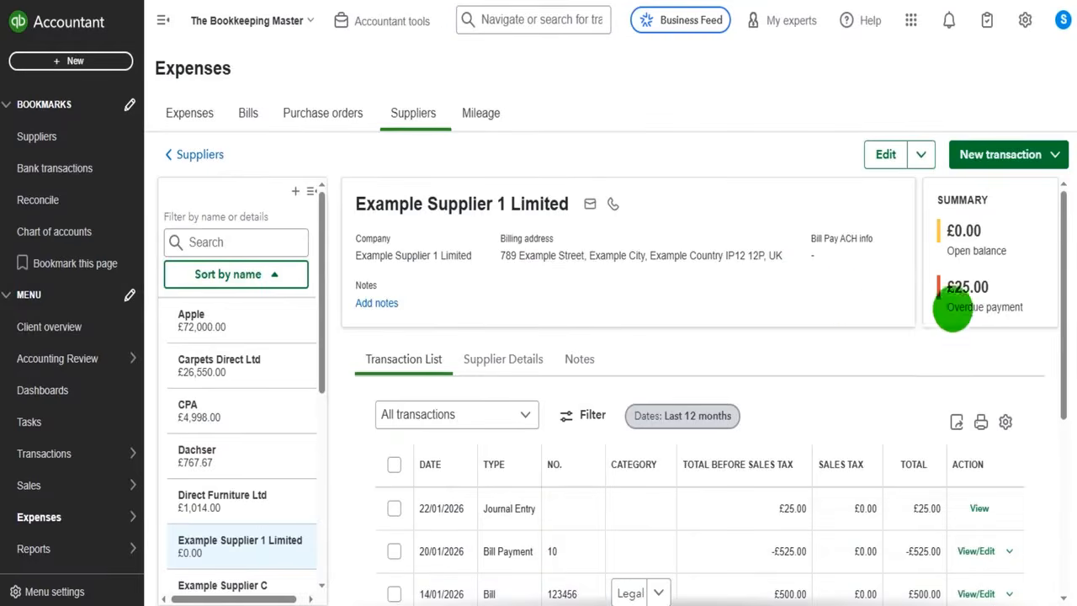
Allocate the remaining £25.00 of the 20/01/2026 bill payment to the journal entry dated 22/01/2026, and save and close the payment
scroll(926, 298, down, 2)
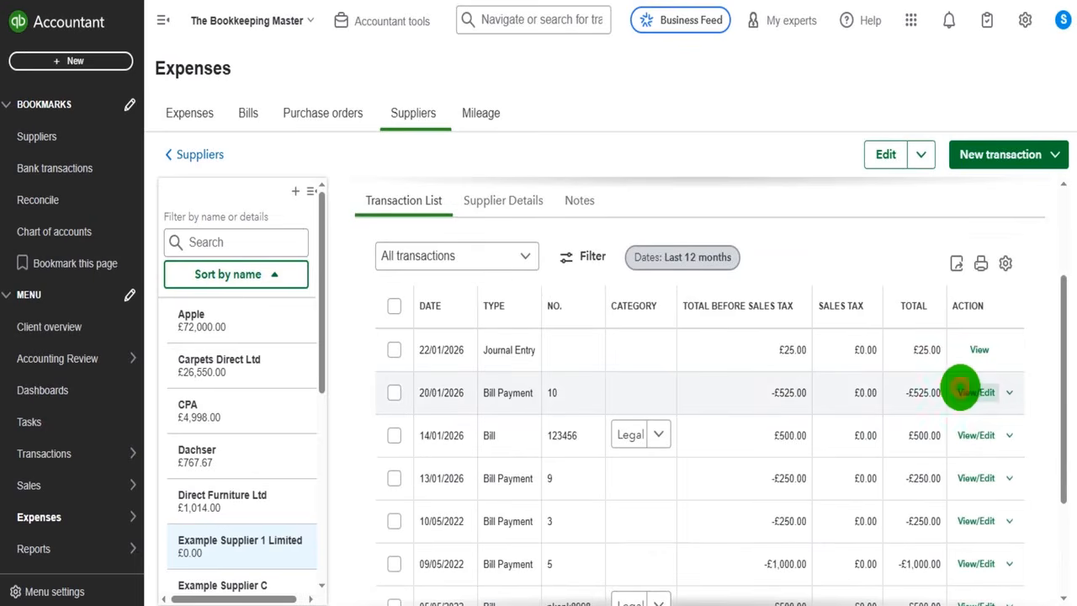
click(961, 390)
scroll(942, 353, down, 1)
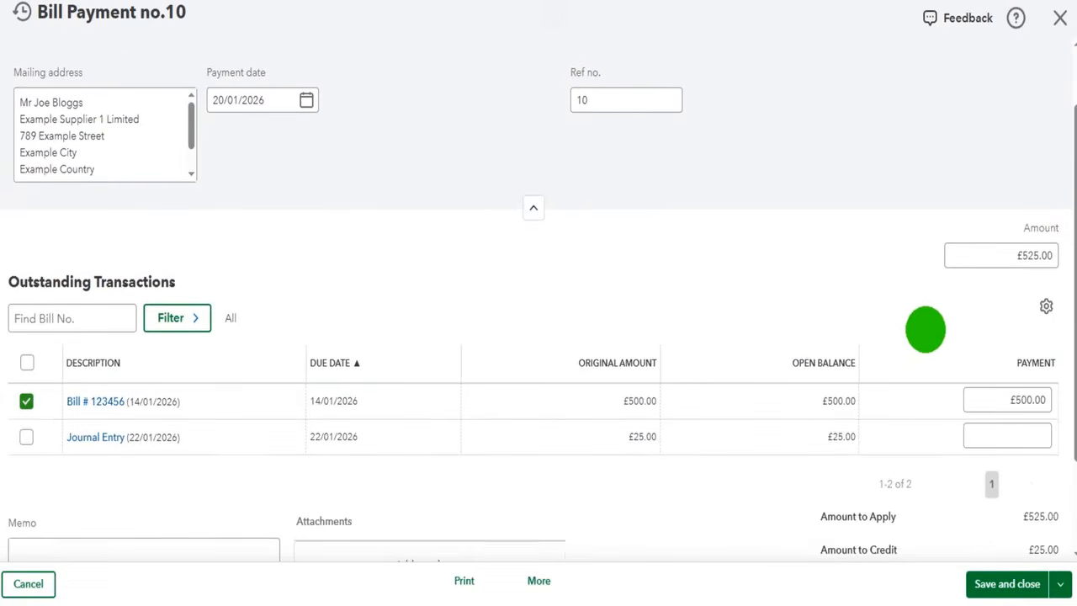
click(26, 437)
scroll(106, 425, down, 1)
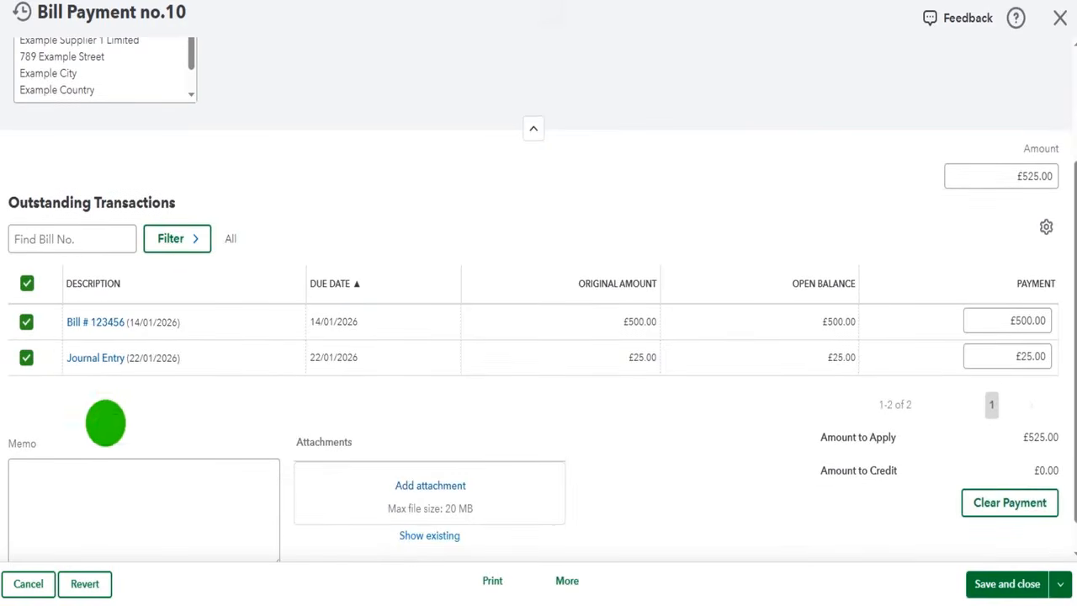
click(987, 580)
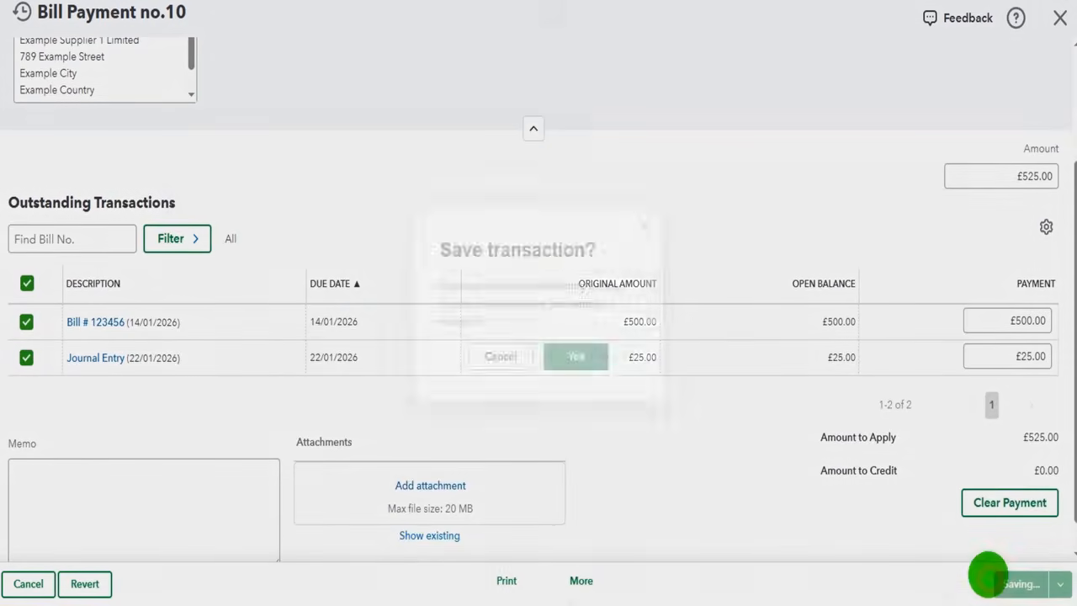
click(578, 359)
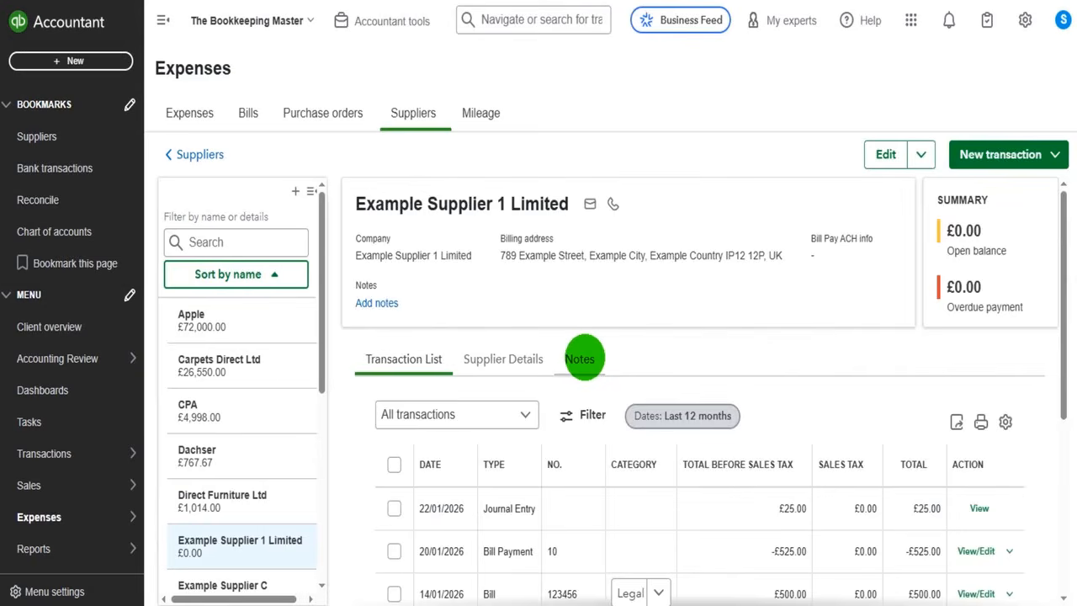
click(1042, 160)
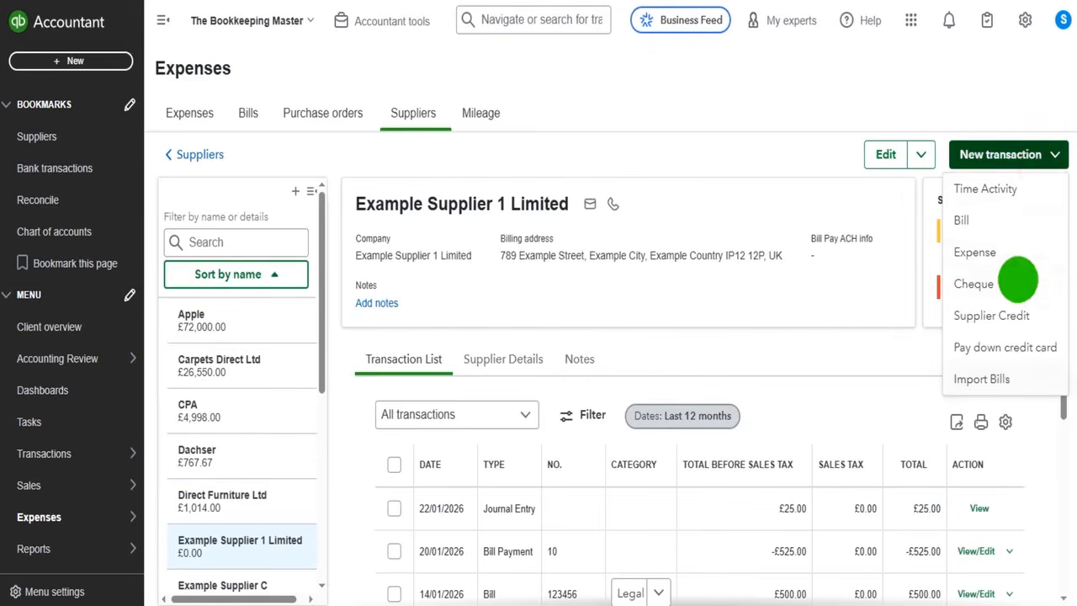
click(843, 359)
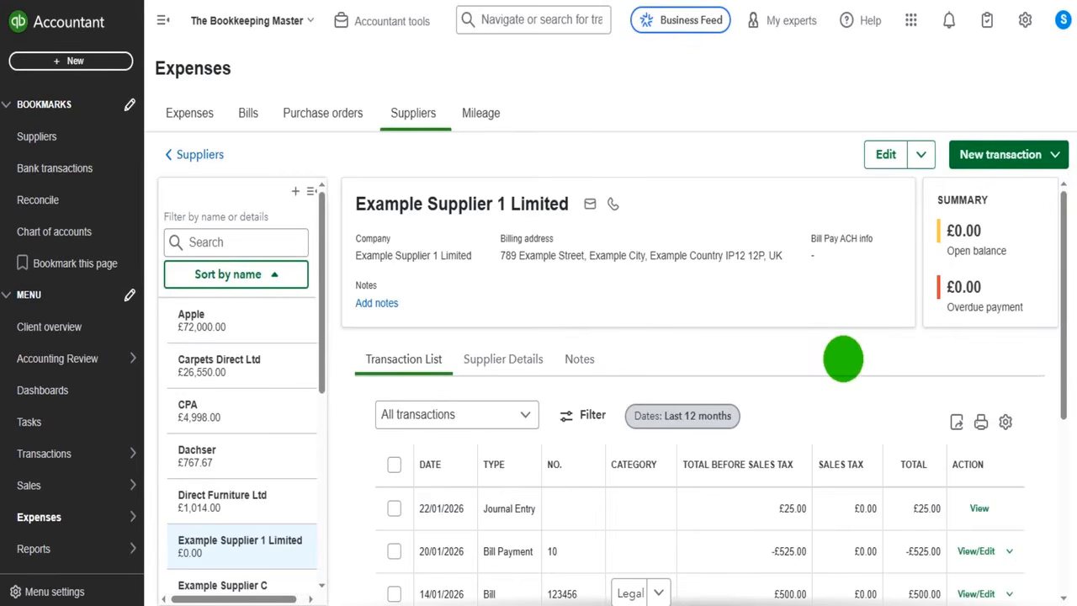
Open the record of the customer with the £2,000.00 open balance and review its transaction list
click(75, 484)
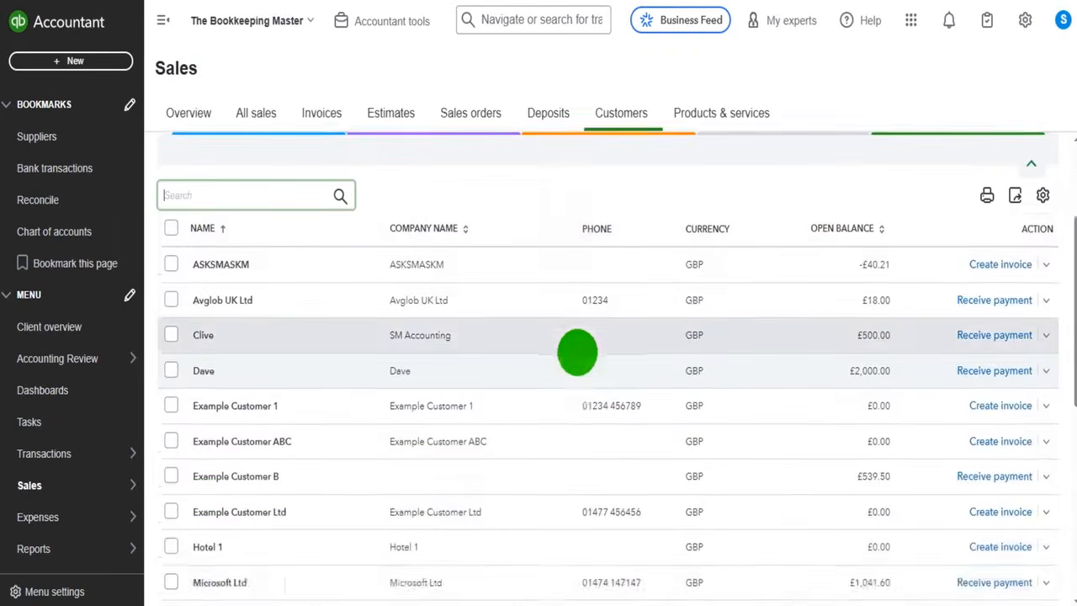
scroll(572, 334, down, 2)
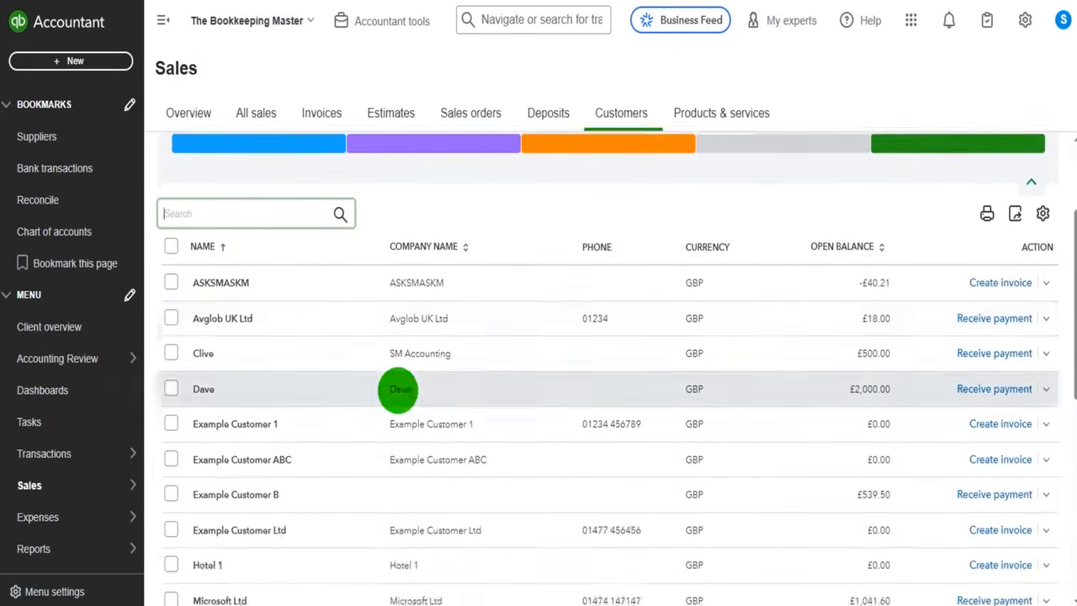
click(398, 389)
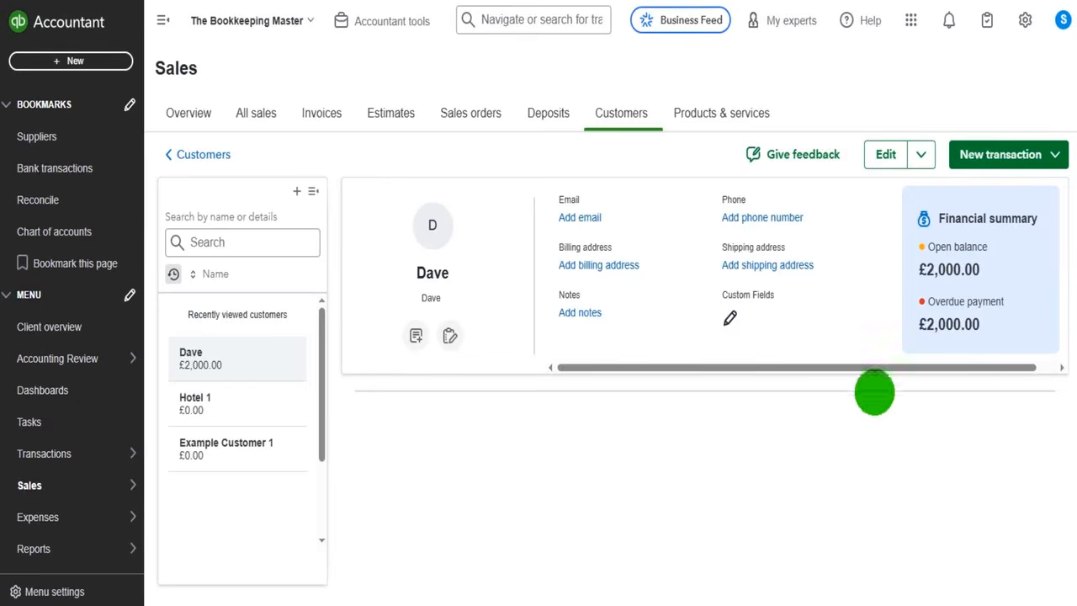
scroll(783, 400, down, 3)
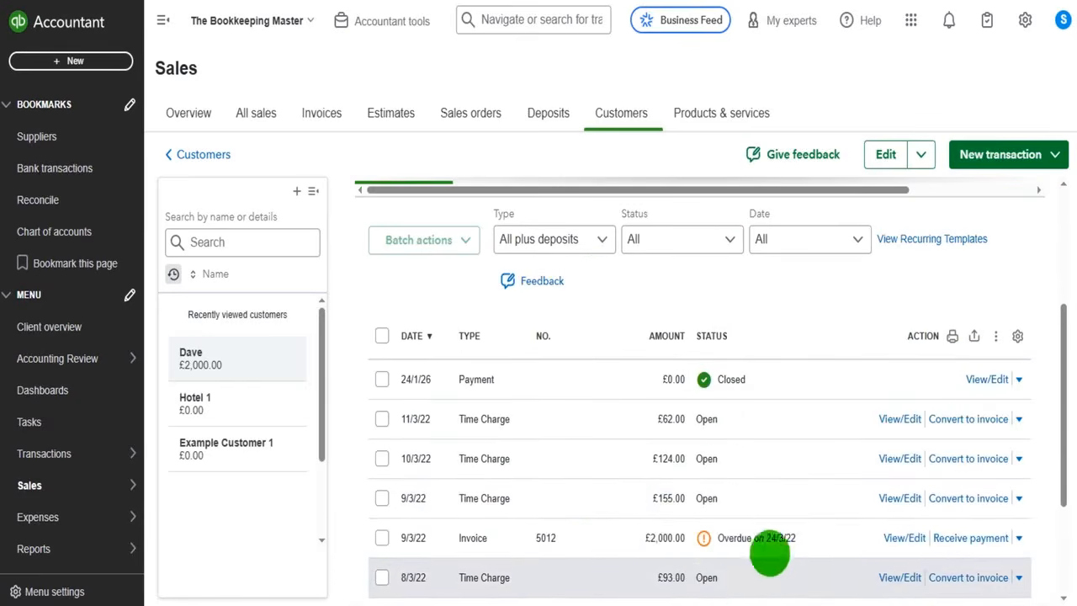
scroll(715, 532, up, 1)
scroll(715, 532, up, 2)
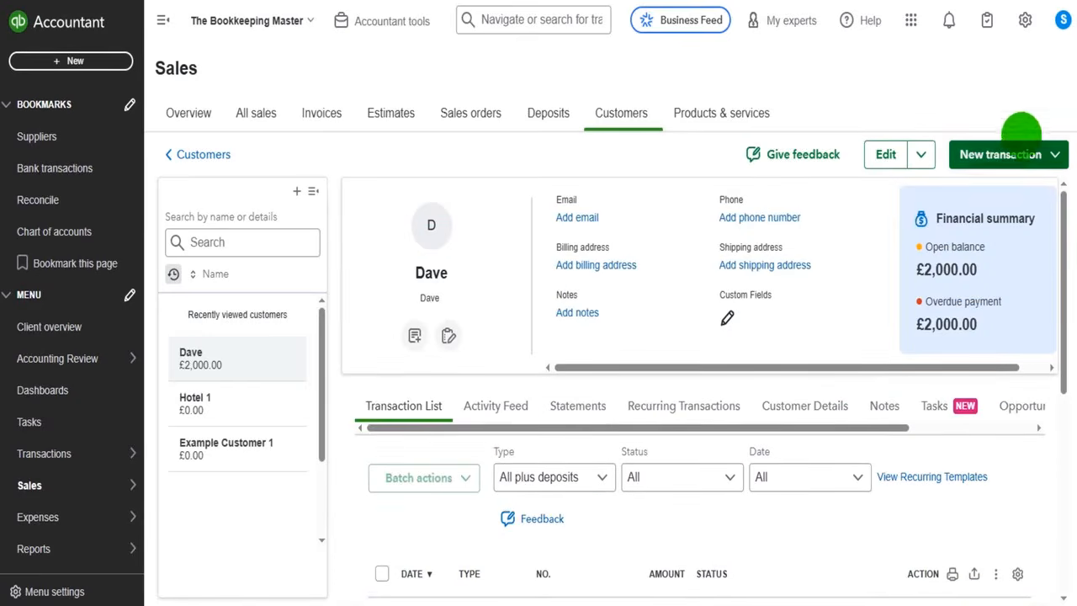
scroll(897, 413, down, 1)
scroll(967, 252, up, 1)
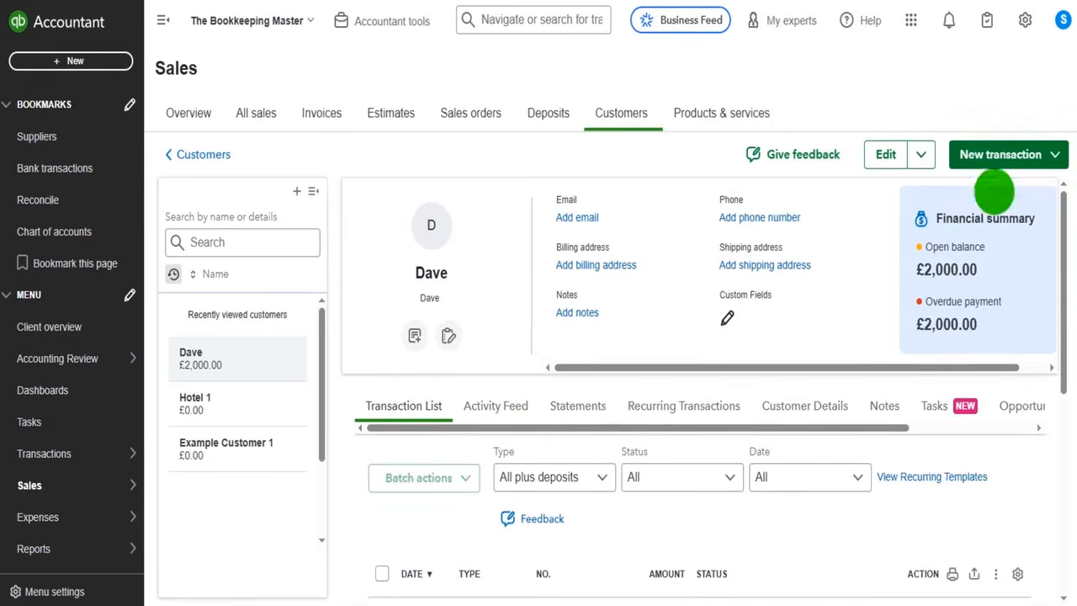
Start a credit note for this customer and fill line 1 with Grey Colour Carpets, quantity 2 at a rate of 1,000
click(985, 154)
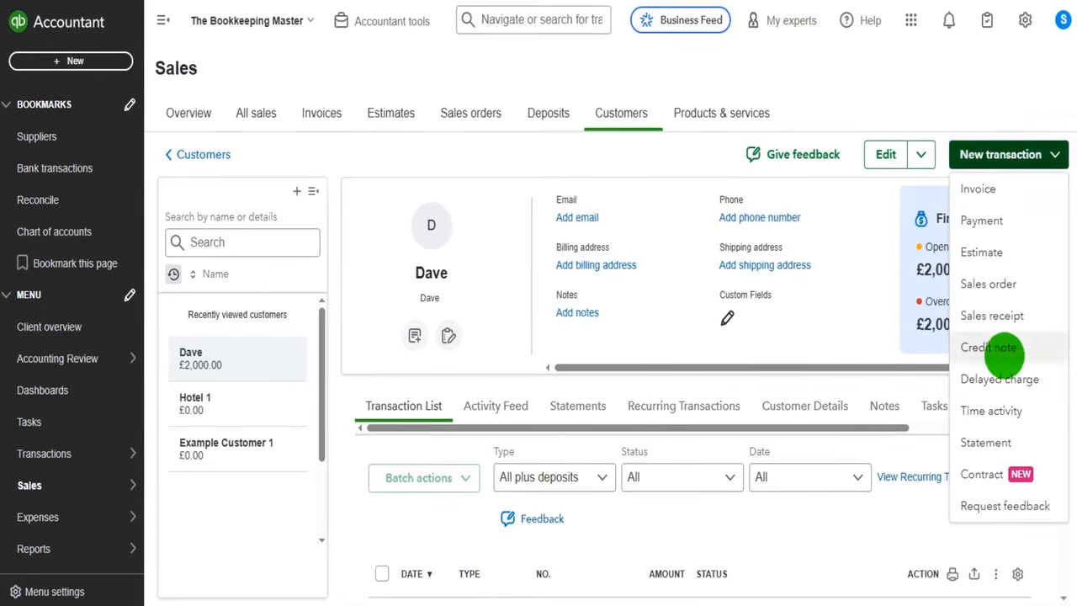
click(989, 347)
click(276, 368)
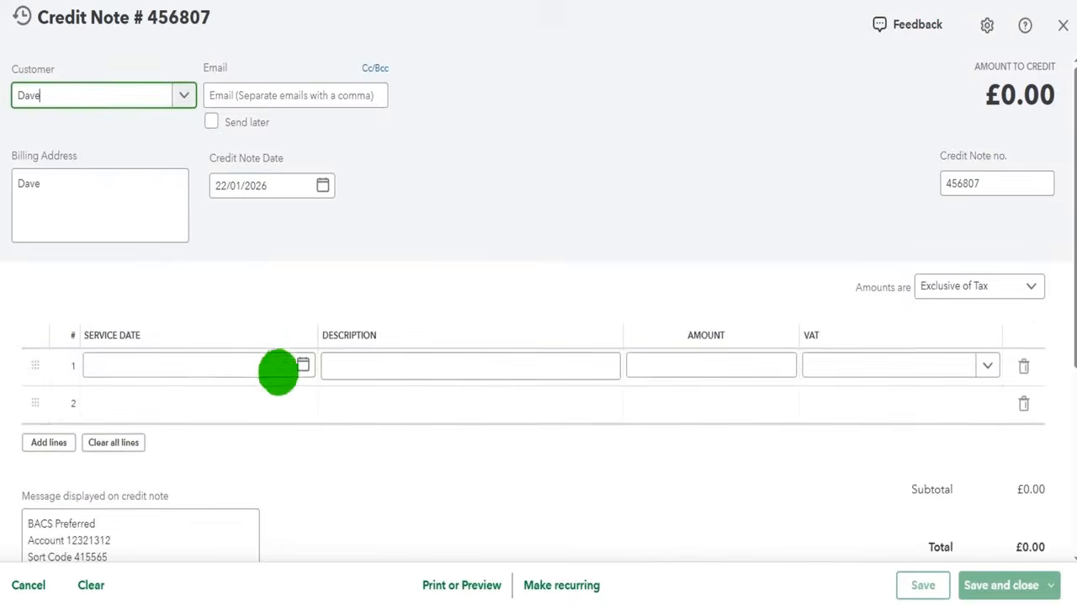
click(383, 438)
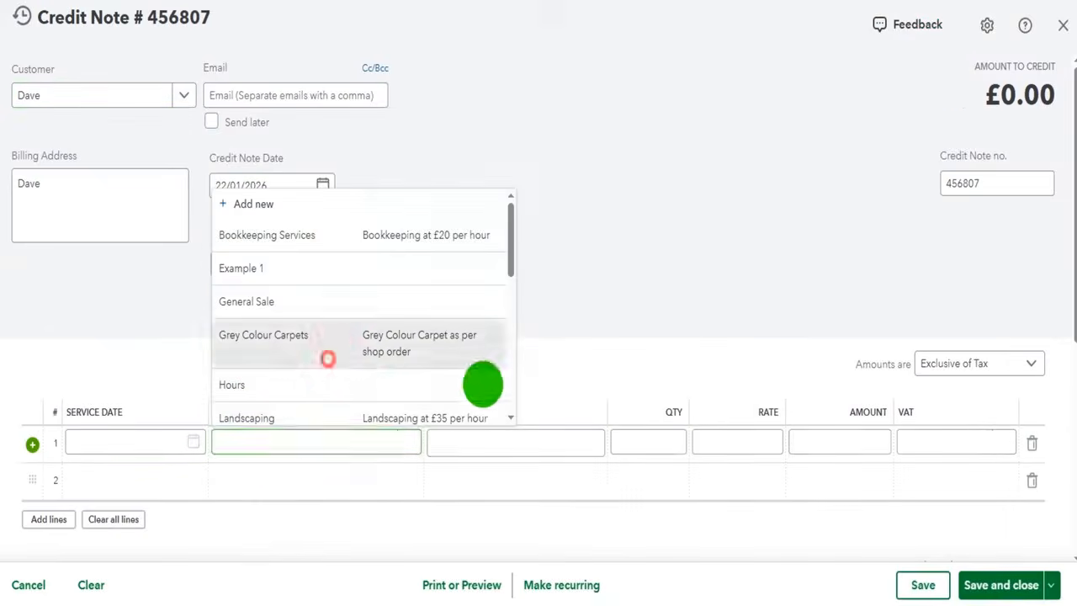
click(327, 358)
click(733, 439)
key(shift+Tab)
text(2)
key(Tab)
Set the VAT of credit note line 1 to 0.0% Z (0%), and save and close the credit note
click(1006, 443)
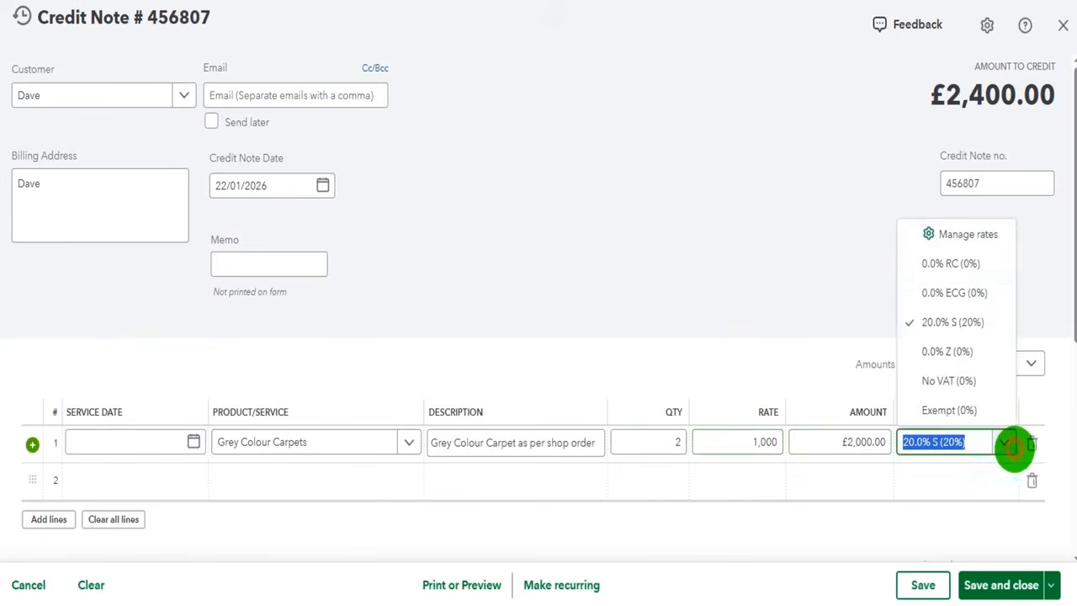
click(947, 351)
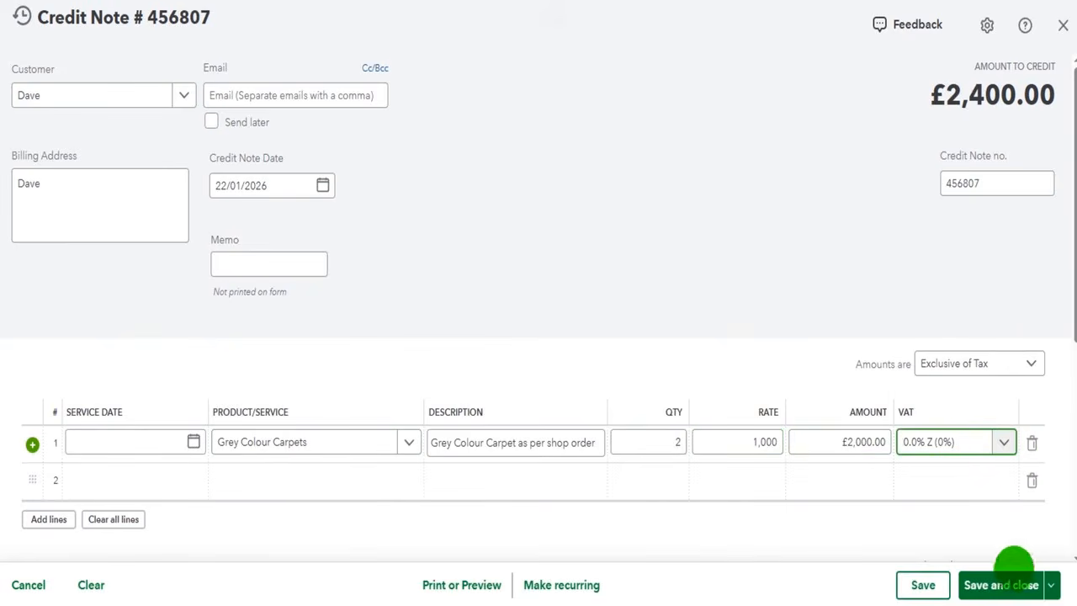
click(1012, 583)
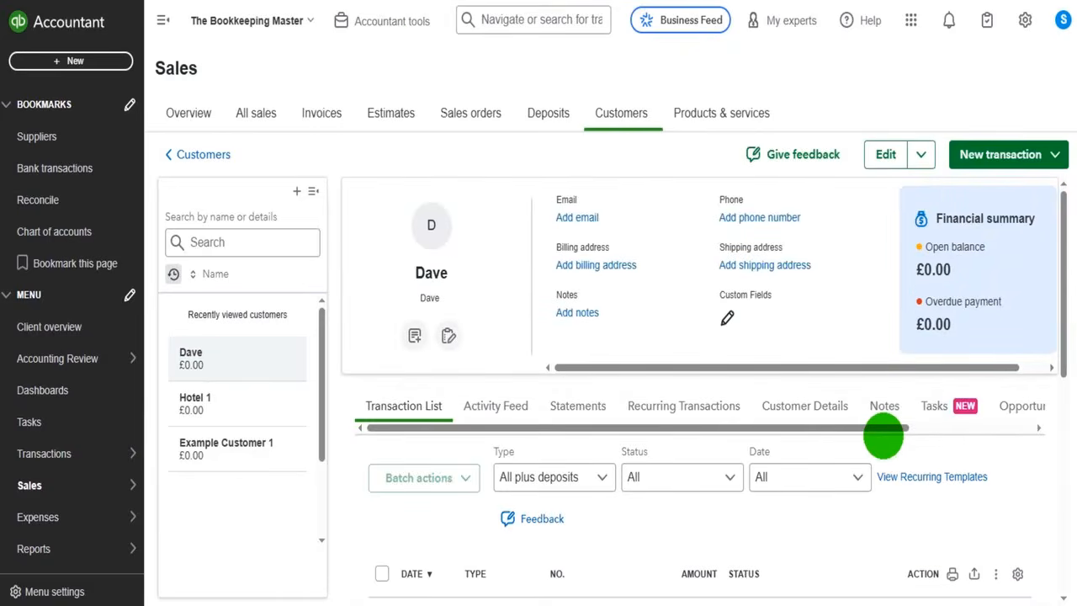
Examine the customer's open balance and the statuses of the 22/1/26 credit note and the 9/3/22 invoice
scroll(884, 436, down, 3)
scroll(719, 500, down, 2)
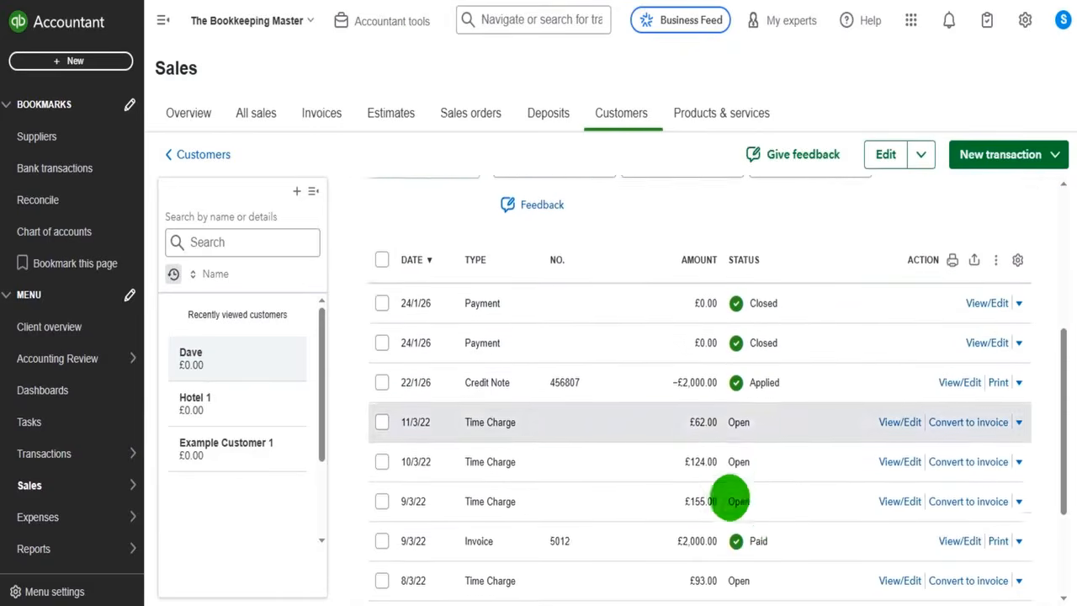
scroll(841, 379, up, 5)
scroll(896, 382, down, 4)
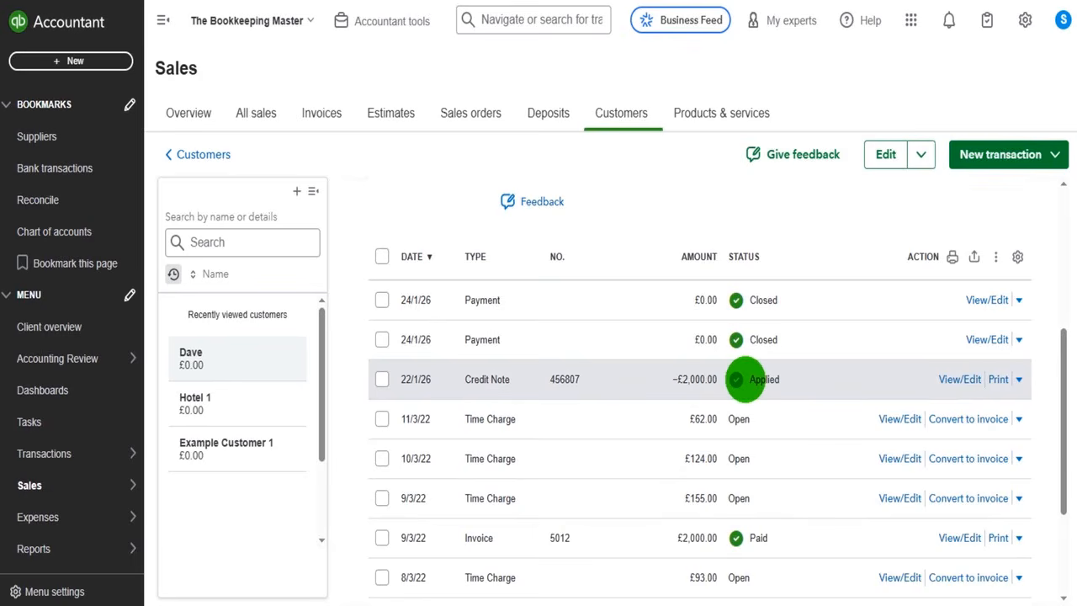
scroll(745, 379, up, 4)
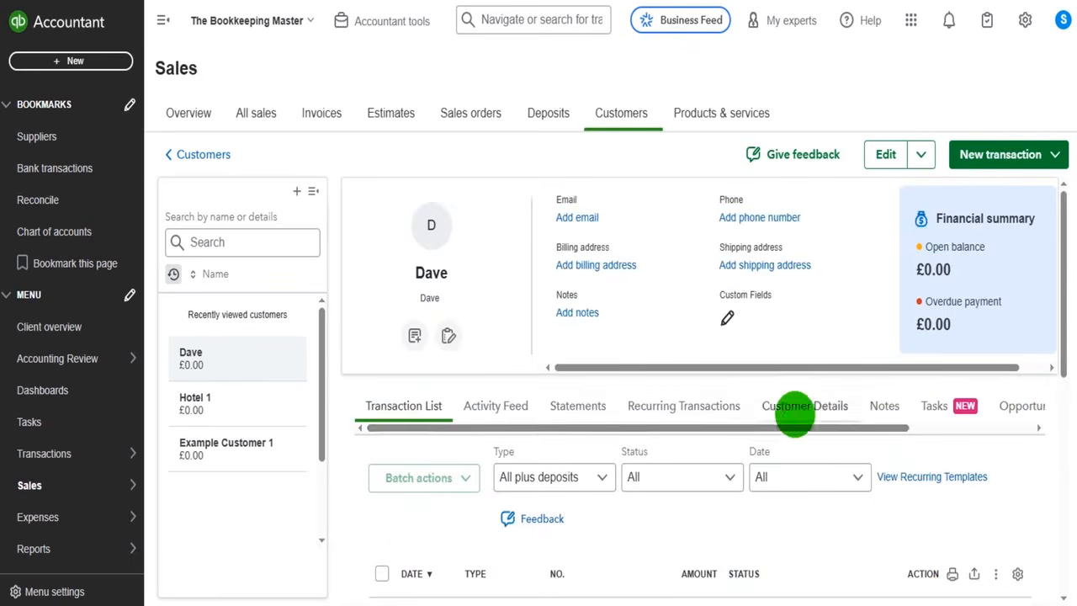
scroll(796, 415, down, 2)
scroll(793, 416, down, 5)
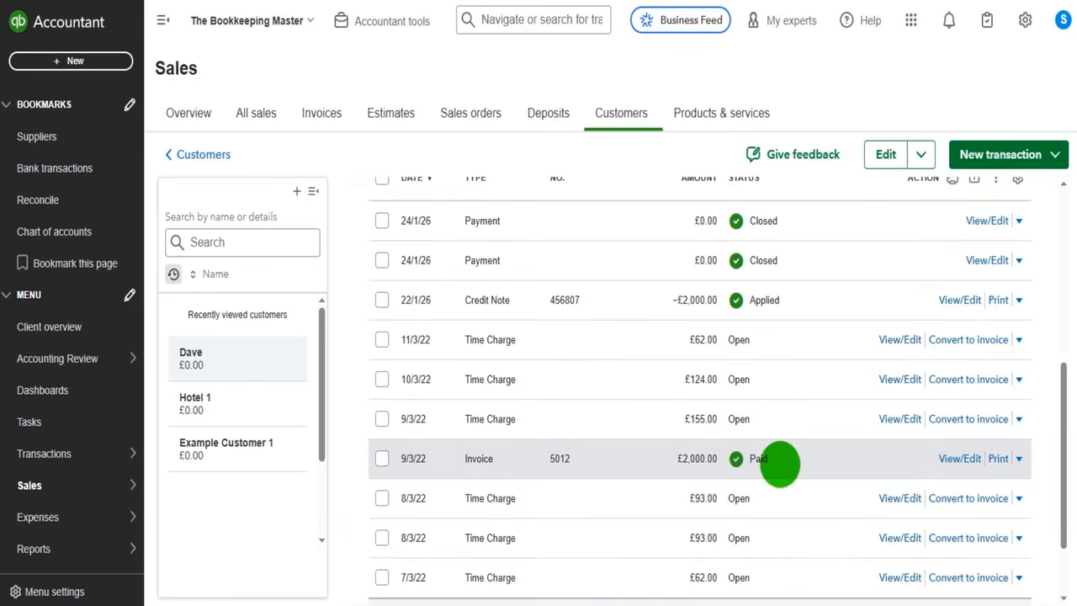
scroll(780, 463, up, 6)
scroll(826, 500, down, 4)
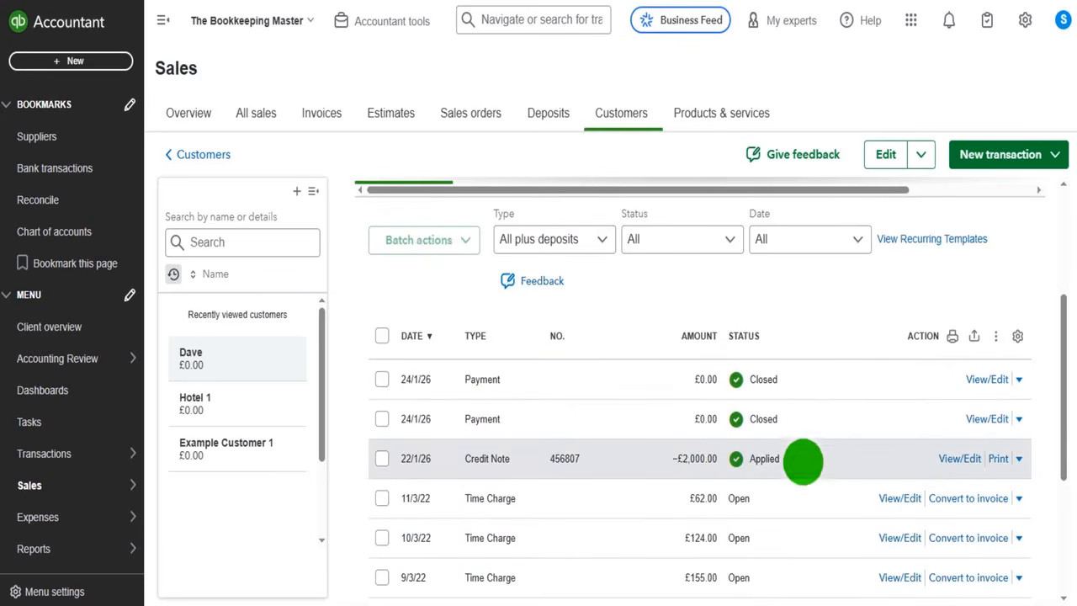
scroll(814, 454, up, 1)
scroll(814, 472, up, 3)
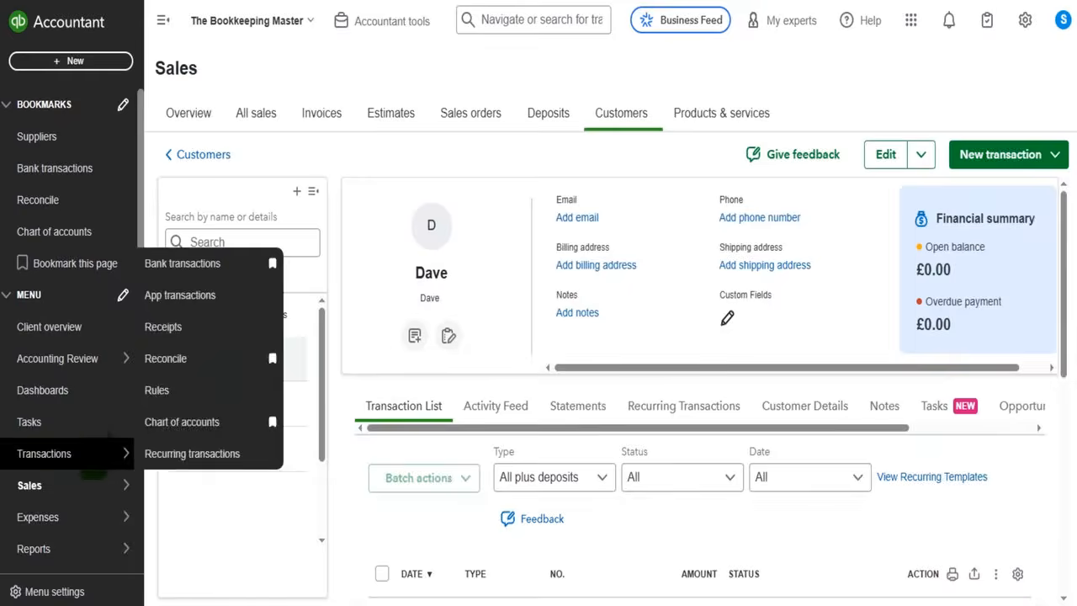
Open the supplier record for Direct Furniture Ltd and review its transactions and open balance
mouse_move(68, 514)
click(168, 477)
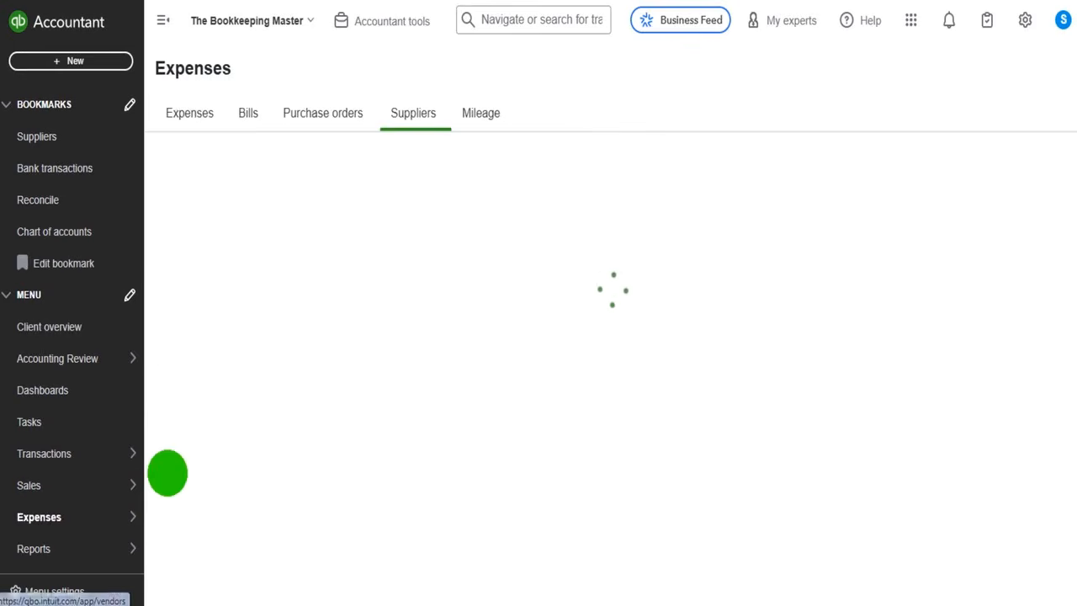
scroll(573, 348, down, 3)
scroll(560, 367, up, 1)
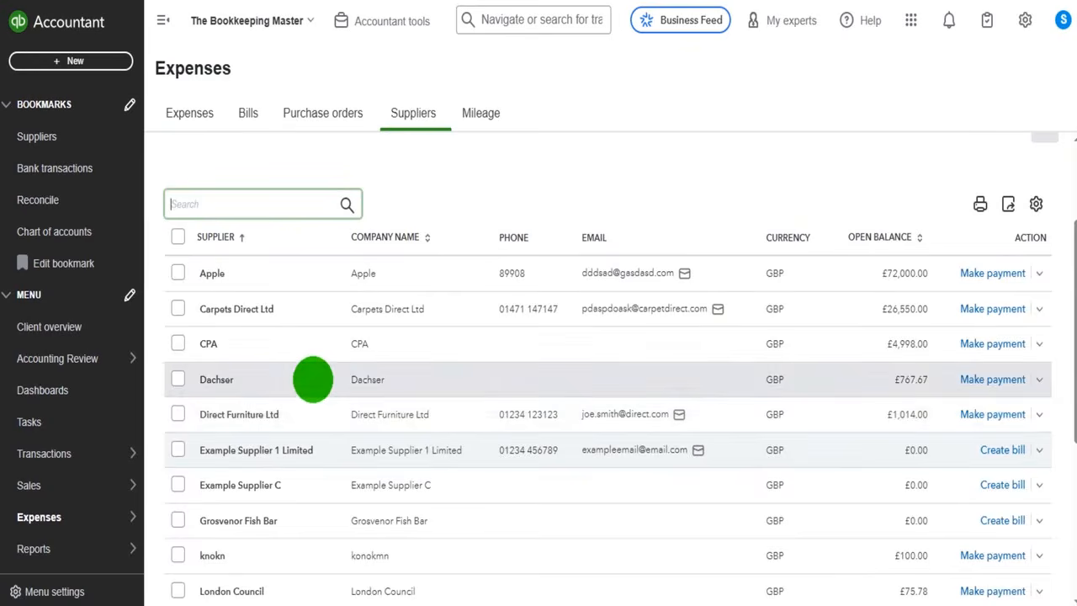
click(326, 412)
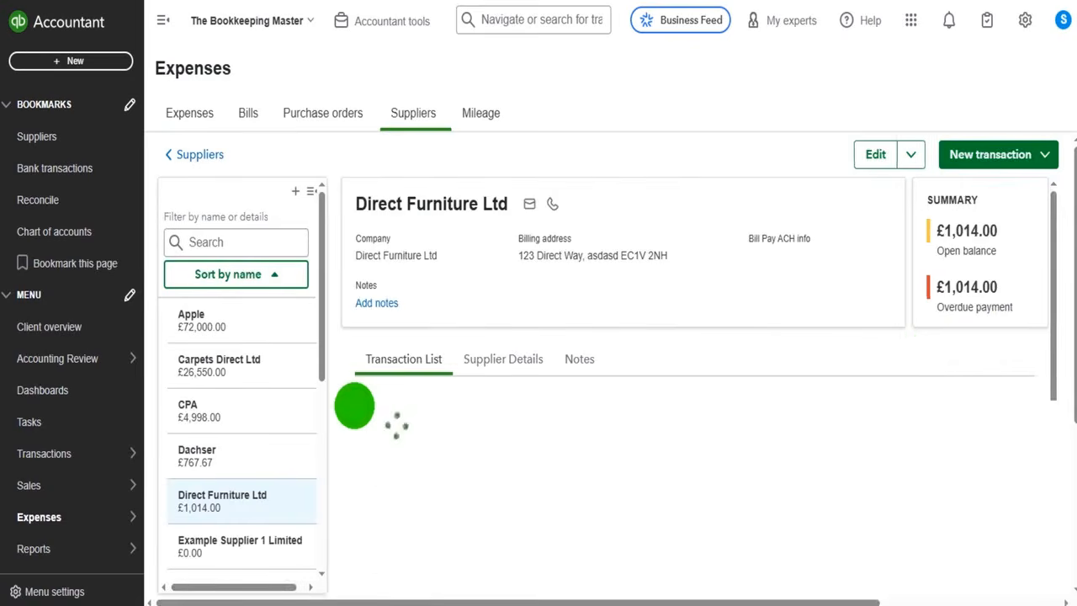
scroll(944, 337, down, 1)
scroll(945, 341, down, 2)
scroll(942, 336, up, 2)
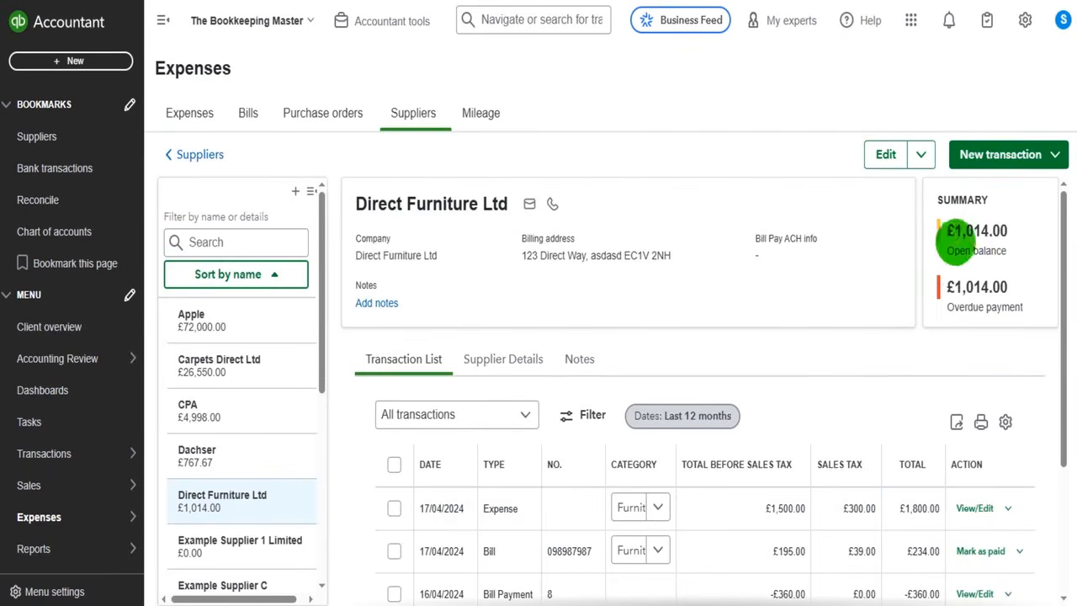
Create a supplier credit for Direct Furniture Ltd with Computer running costs, £1,014.00 and Exempt (0%) VAT, and save and close it
click(996, 145)
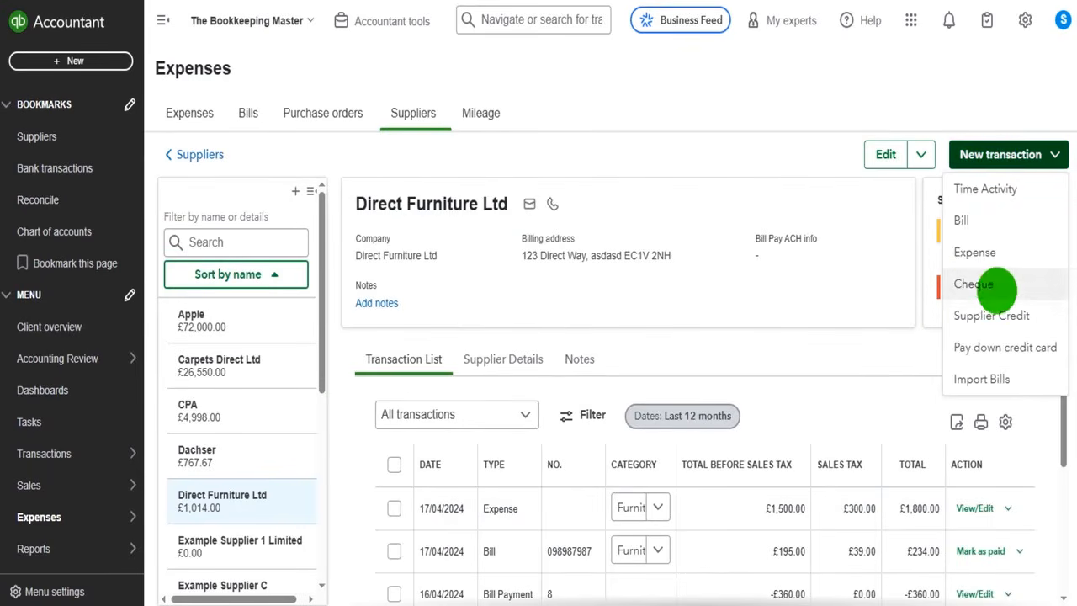
click(991, 314)
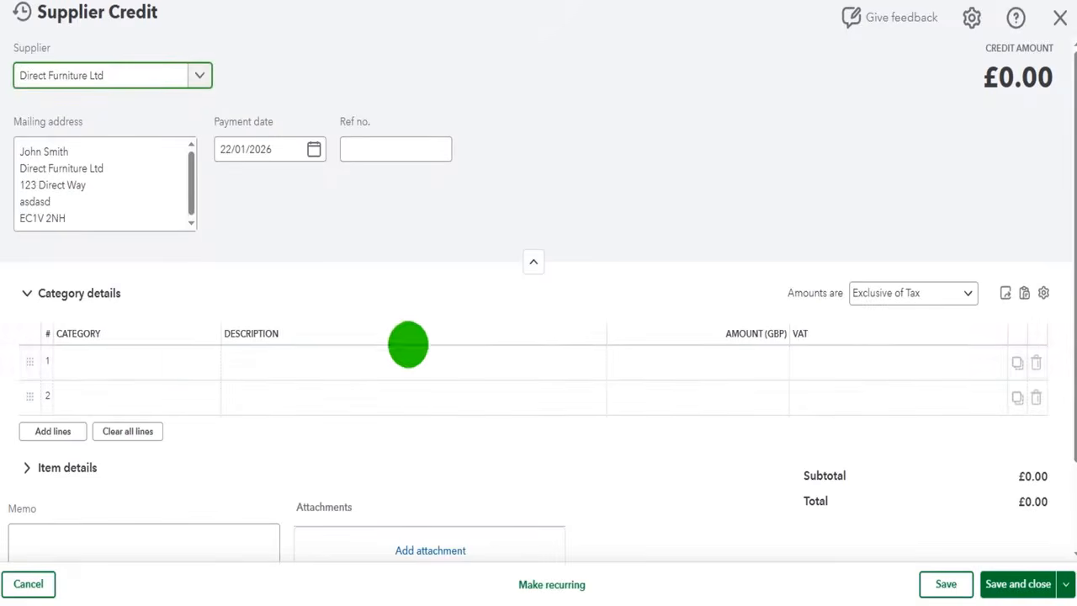
click(669, 362)
text(1014)
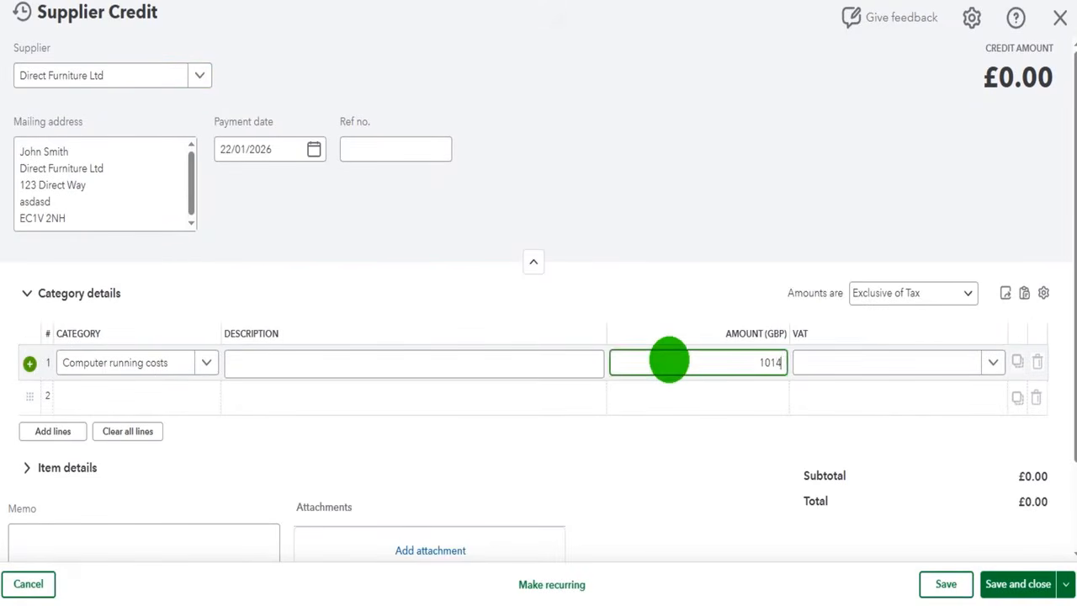
click(864, 363)
click(985, 361)
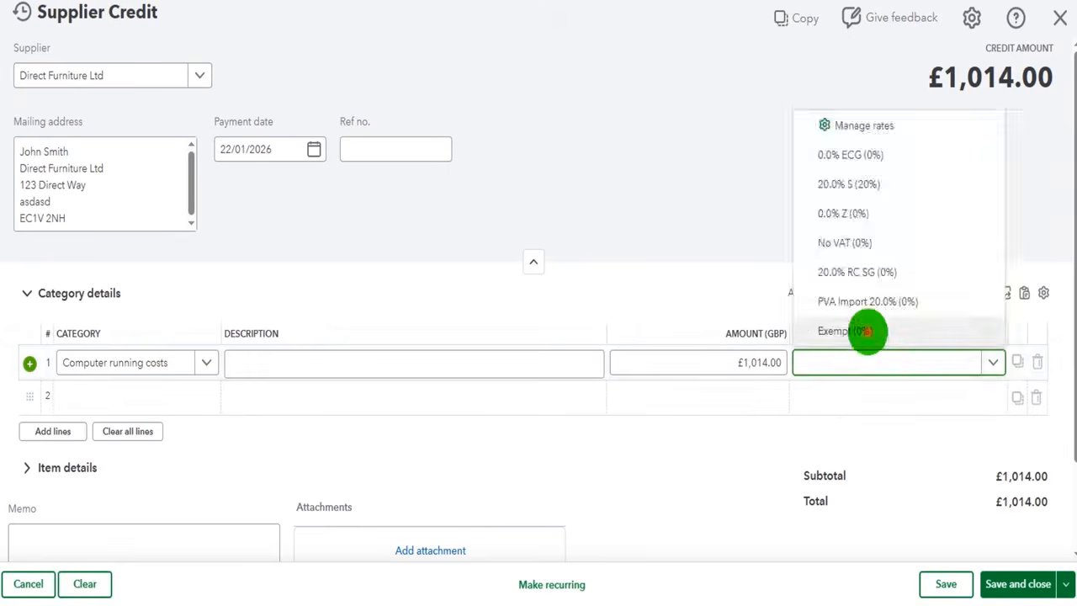
click(866, 331)
click(1019, 583)
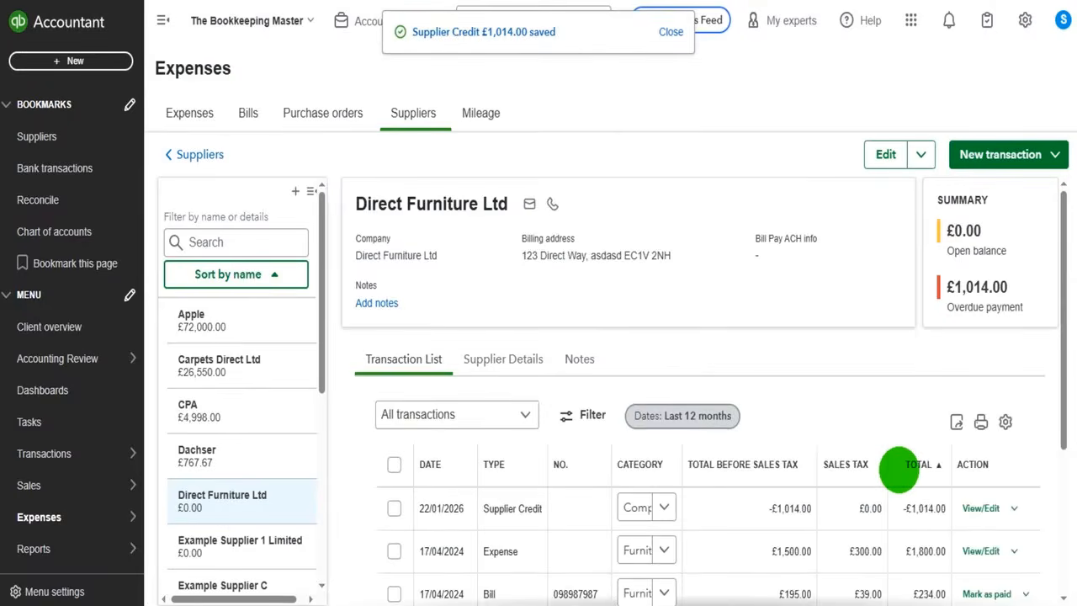
Check the supplier credit against Direct Furniture Ltd's bills and balance, and view the available new transaction types
scroll(899, 468, down, 2)
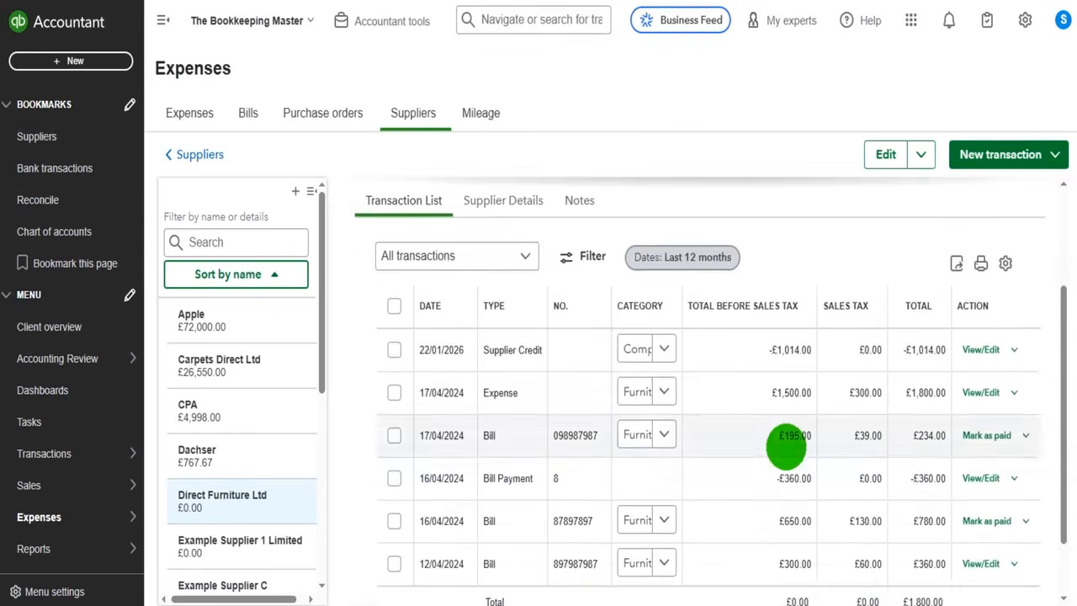
scroll(783, 444, up, 2)
scroll(783, 445, down, 2)
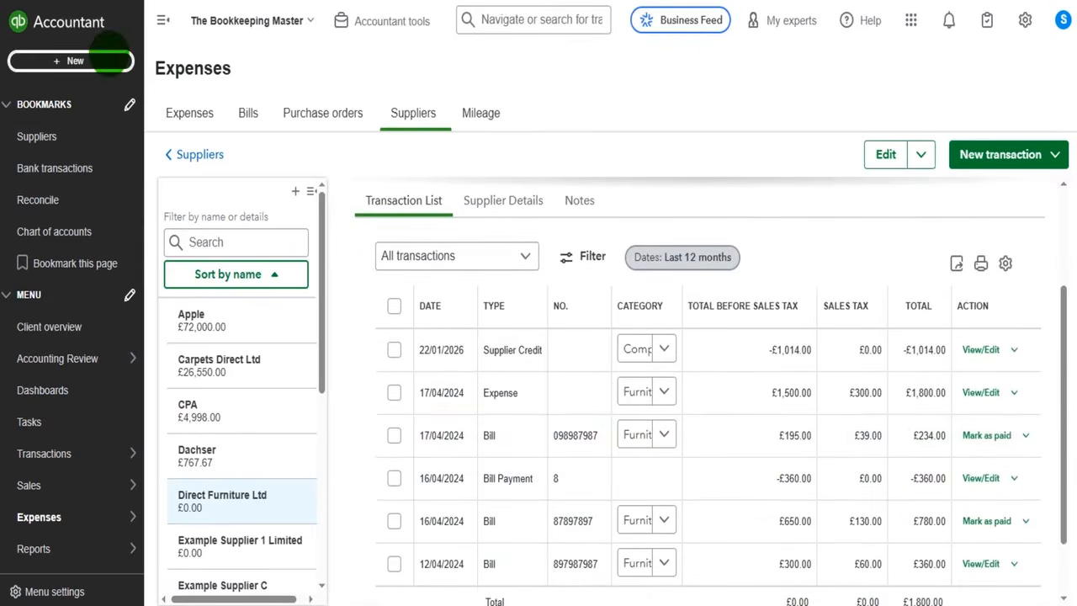
click(109, 59)
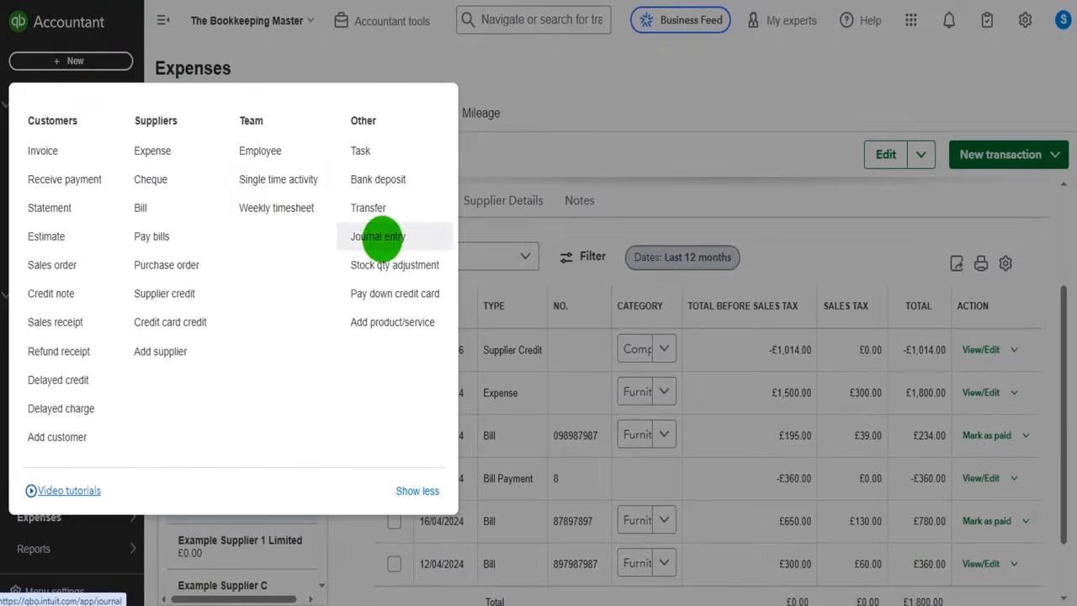
click(595, 166)
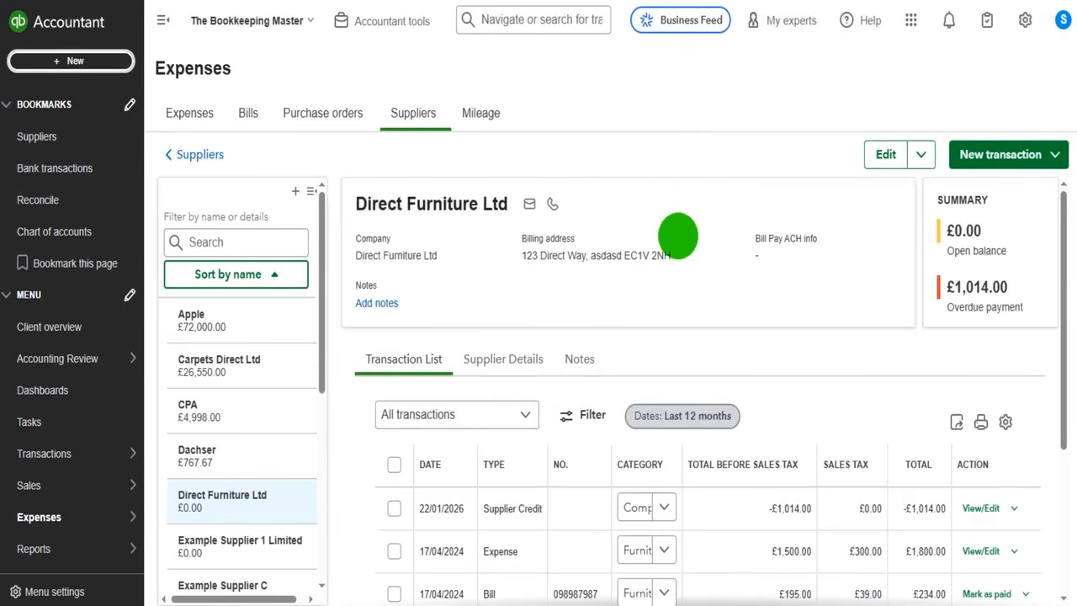